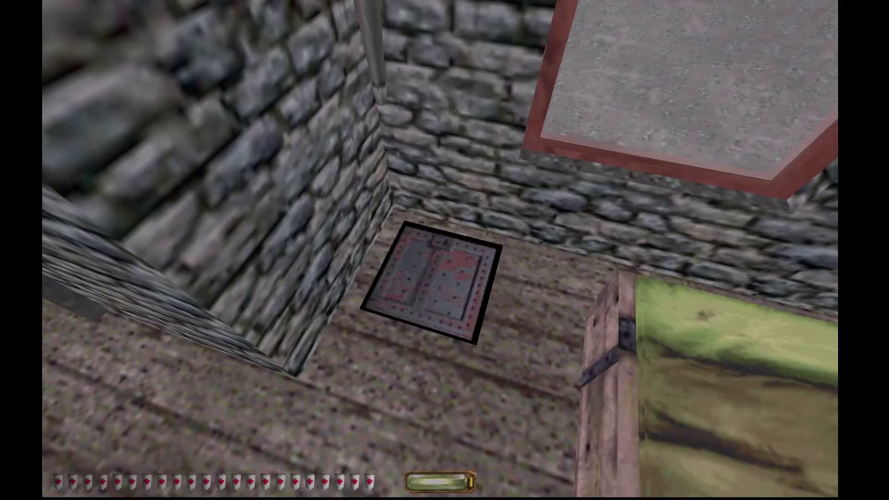
# Return to the editor and turn off Blocks Vision in the Door Translating property of the FloorPanel.
pyautogui.hotkey('alt', 'e')
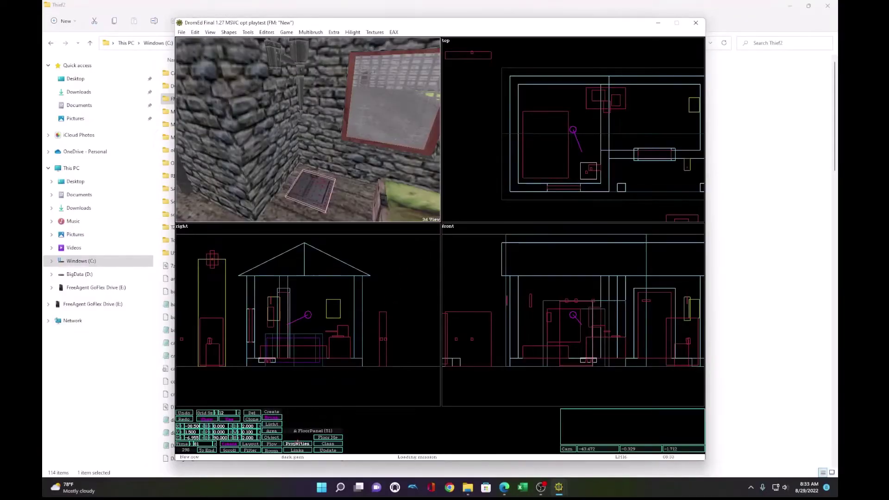
pyautogui.click(298, 444)
pyautogui.click(379, 184)
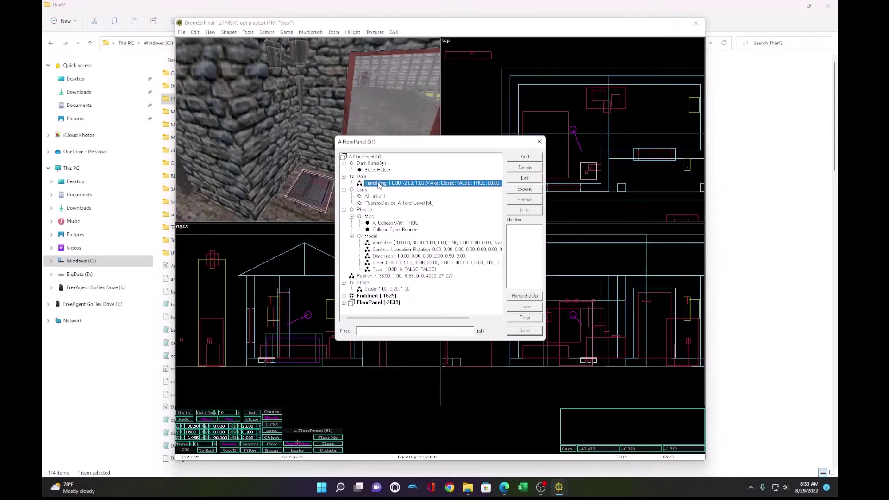
pyautogui.click(520, 180)
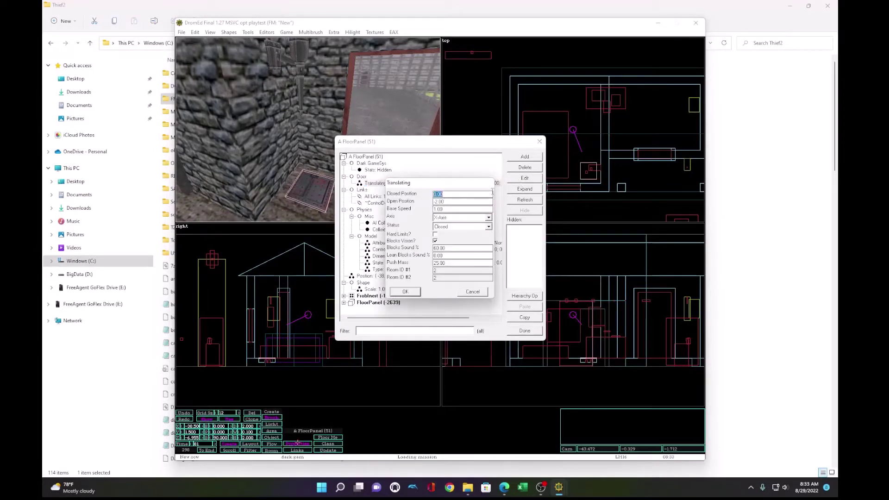
pyautogui.click(435, 241)
pyautogui.click(406, 291)
pyautogui.click(524, 331)
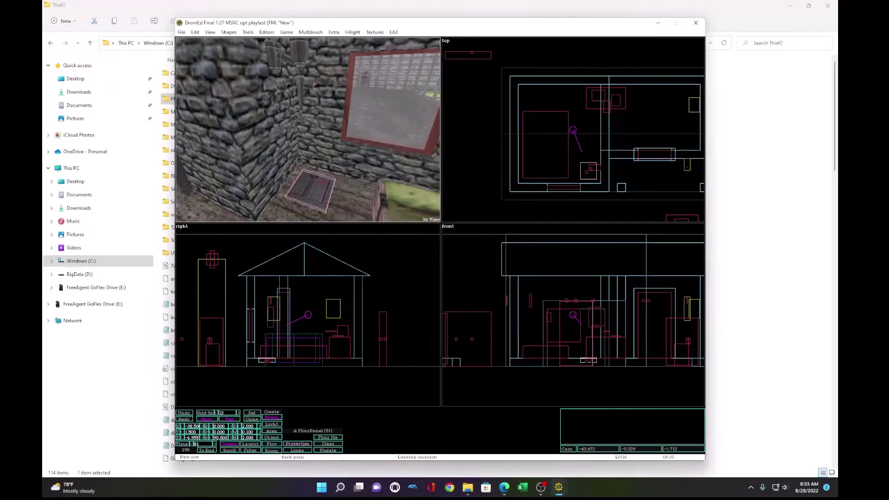
# Portalize the level and enter game mode.
pyautogui.click(249, 32)
pyautogui.click(260, 52)
pyautogui.hotkey('alt', 'g')
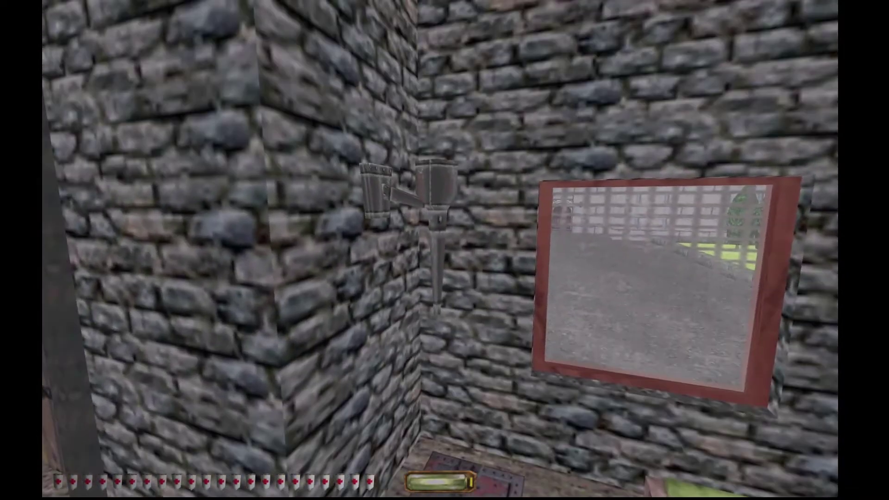
# Playtest the torch lever by opening the floor panel with it and taking a gem from the recess.
pyautogui.rightClick(440, 249)
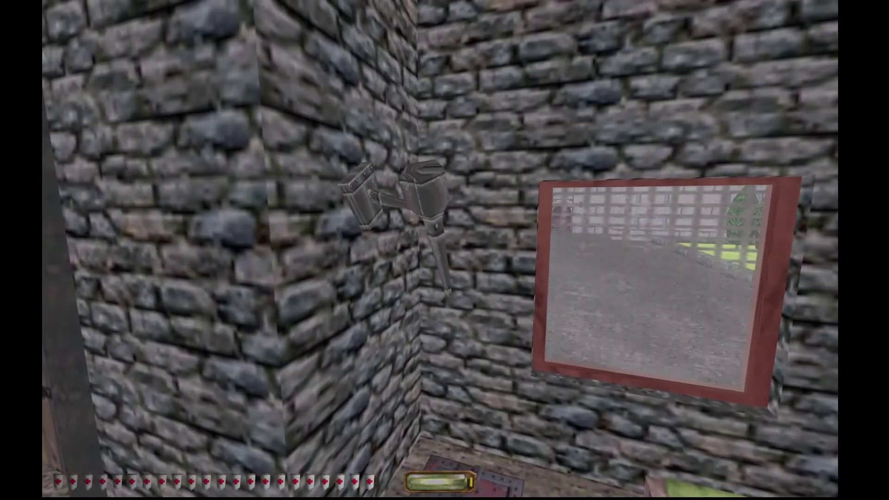
pyautogui.press('w')
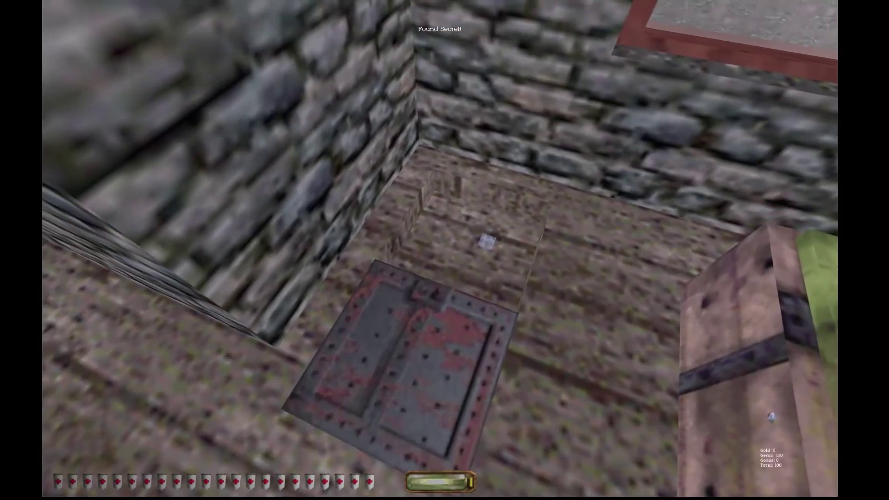
pyautogui.rightClick(440, 249)
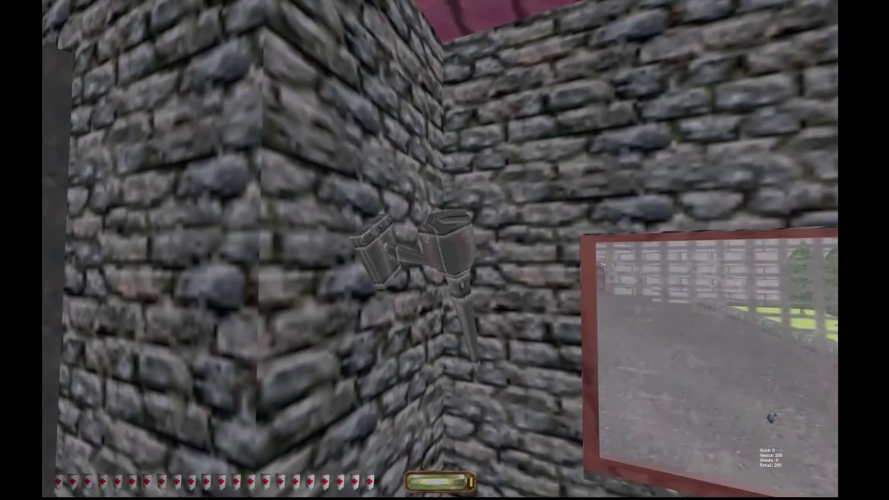
# Test toggling the torch lever again, take the gem from the opened floor recess, and return to the editor.
pyautogui.rightClick(440, 248)
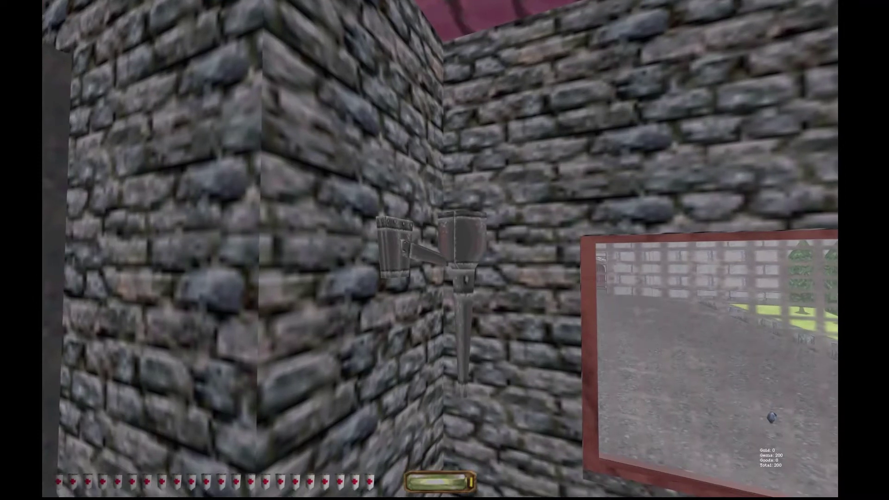
pyautogui.rightClick(440, 248)
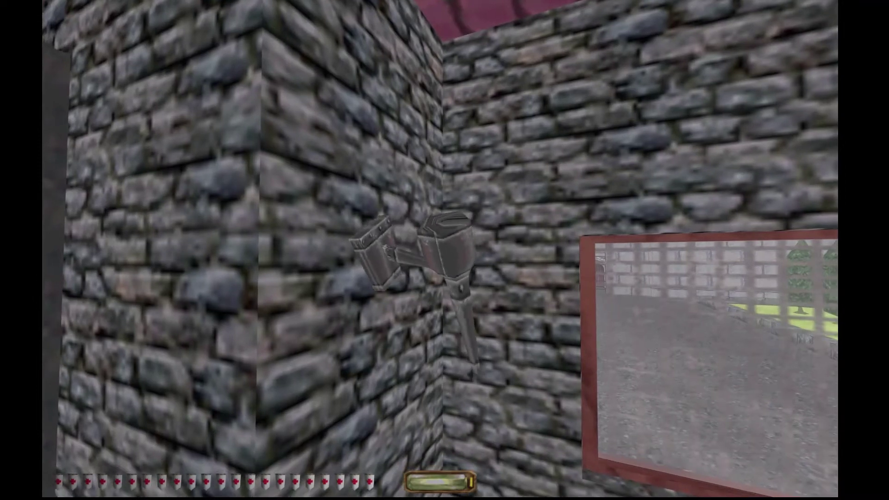
pyautogui.press('w')
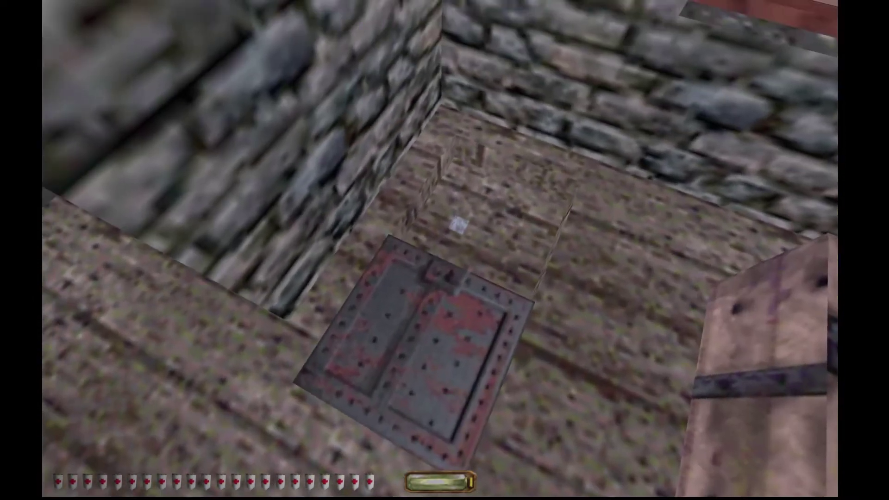
pyautogui.rightClick(440, 249)
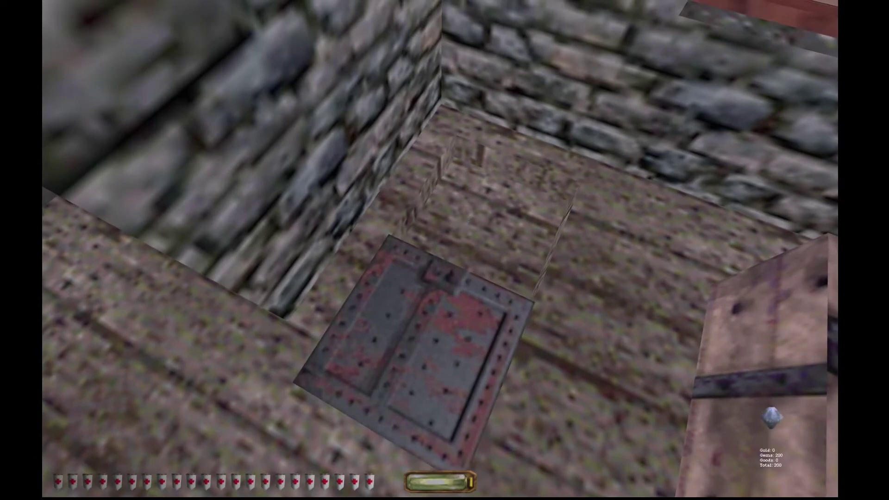
pyautogui.press('s')
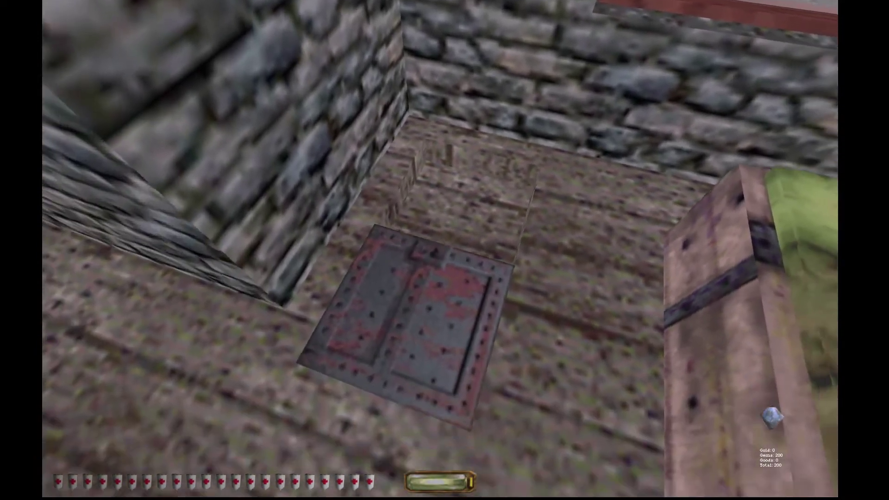
pyautogui.hotkey('alt', 'e')
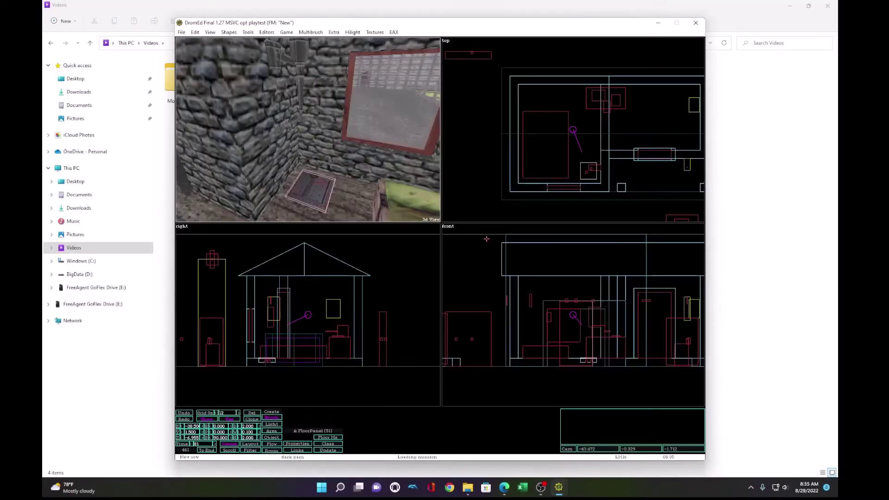
# Check which objects occupy the recess under the floor panel, including the TeleportTrap.
pyautogui.press('Tab')
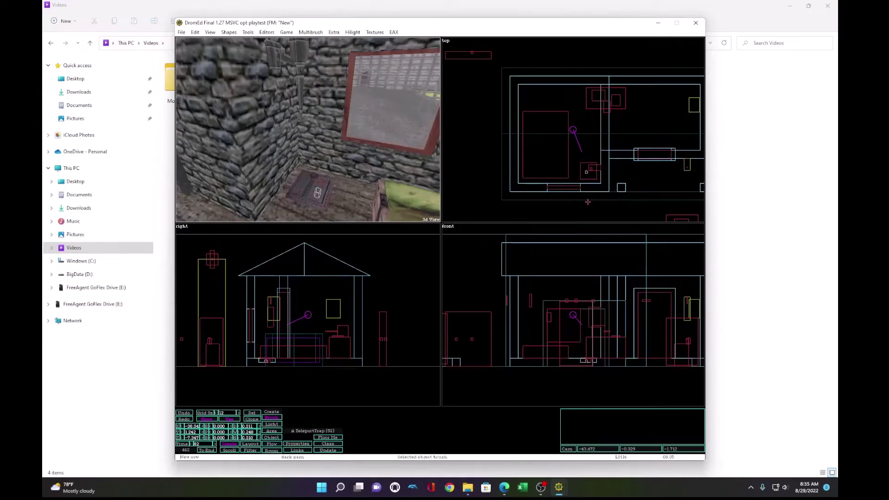
pyautogui.click(581, 178)
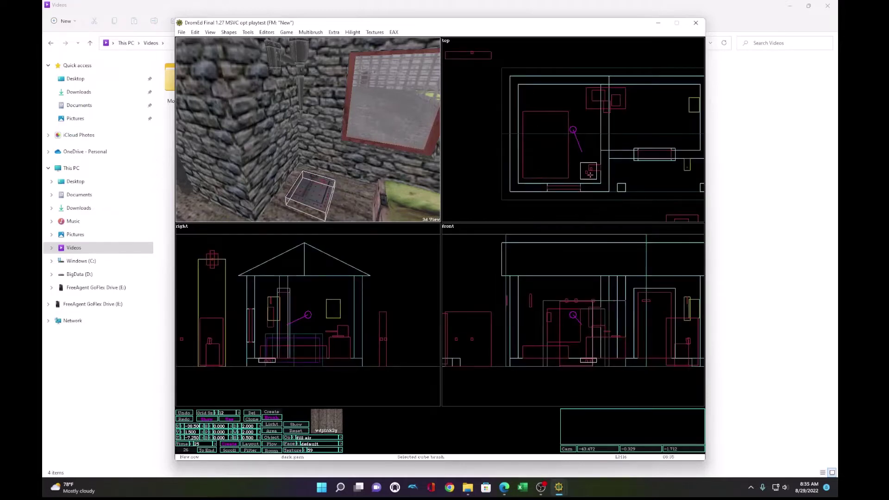
pyautogui.click(589, 174)
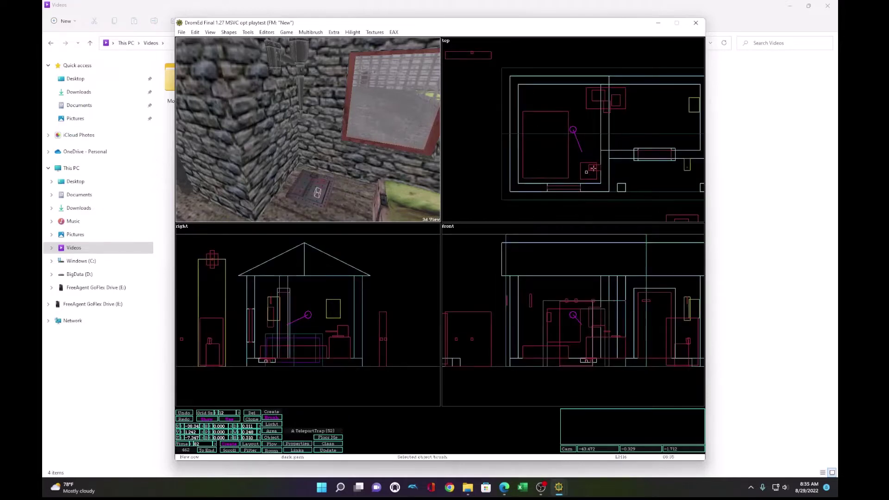
pyautogui.click(599, 194)
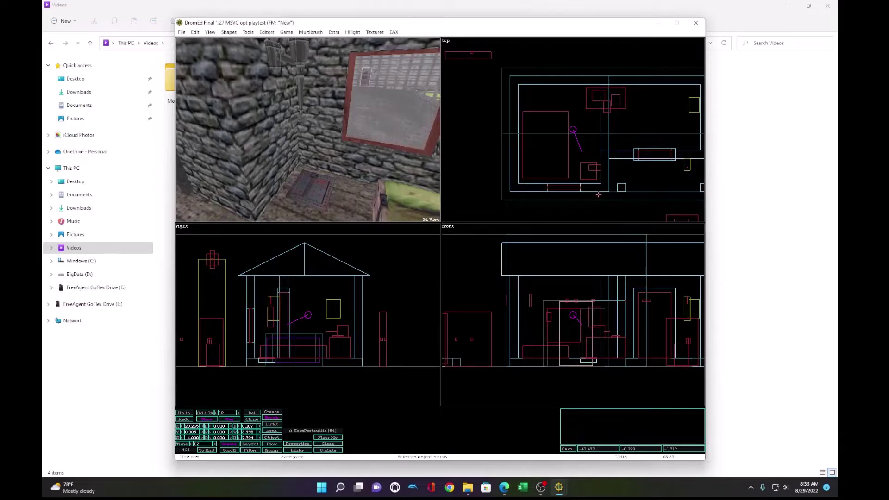
# Select the two gems in the separate room outside the level together as a multibrush.
pyautogui.scroll(-2, 599, 194)
pyautogui.rightClick(589, 211)
pyautogui.rightClick(590, 205)
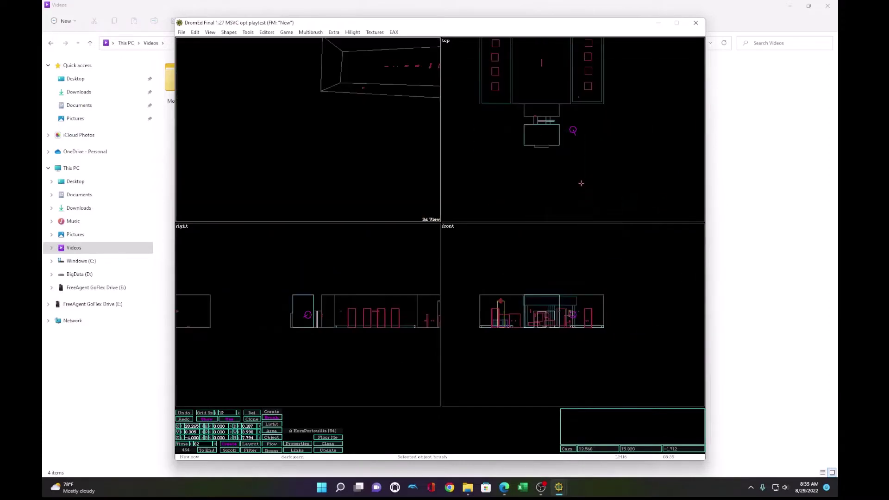
pyautogui.rightClick(581, 183)
pyautogui.click(573, 197)
pyautogui.keyDown('shift'); pyautogui.click(570, 199); pyautogui.keyUp('shift')
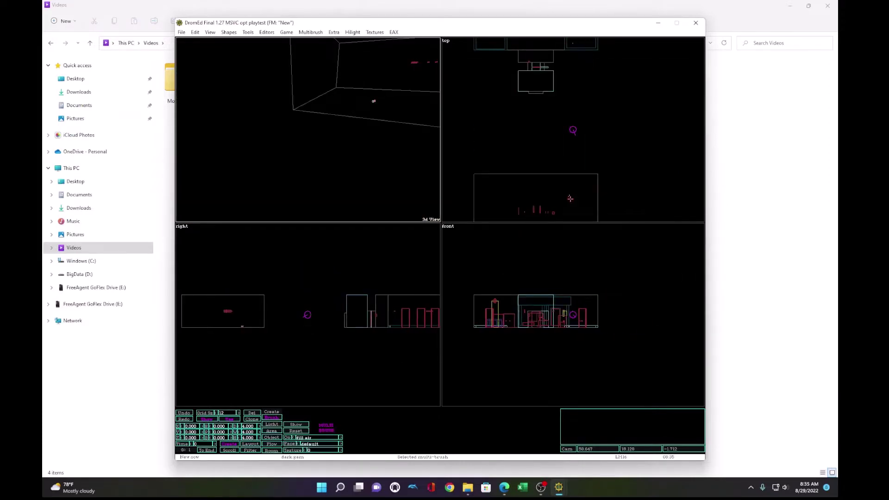
# Move the two-gem multibrush into the floor recess under the FloorPanel inside the house.
pyautogui.scroll(-2, 580, 193)
pyautogui.keyDown('shift'); pyautogui.moveTo(573, 147); pyautogui.dragTo(565, 78); pyautogui.keyUp('shift')
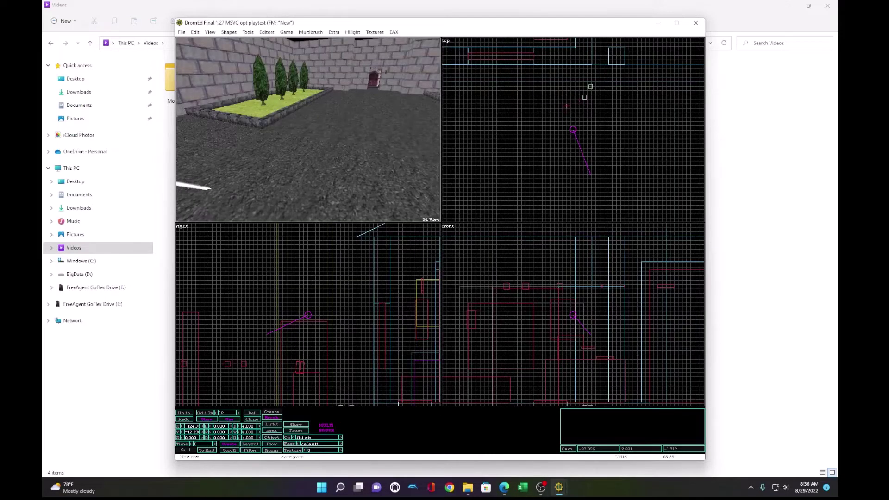
pyautogui.scroll(-1, 566, 106)
pyautogui.keyDown('shift'); pyautogui.moveTo(567, 107); pyautogui.dragTo(551, 77); pyautogui.keyUp('shift')
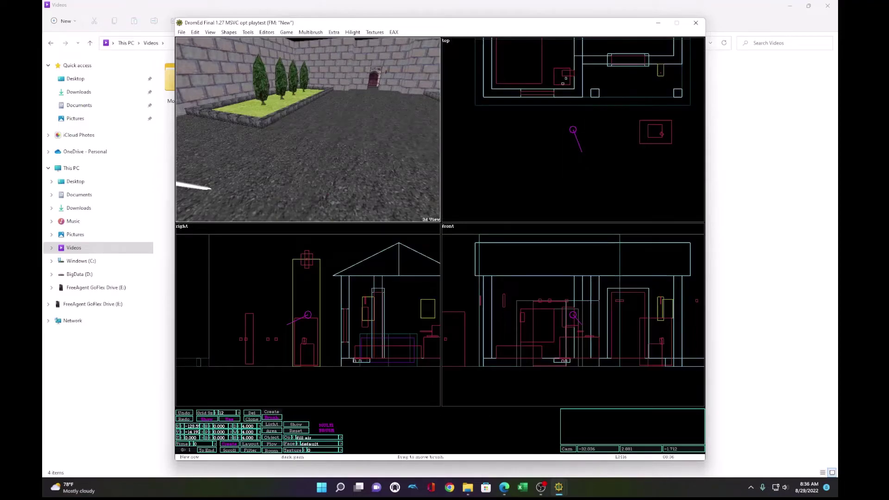
pyautogui.rightClick(558, 62)
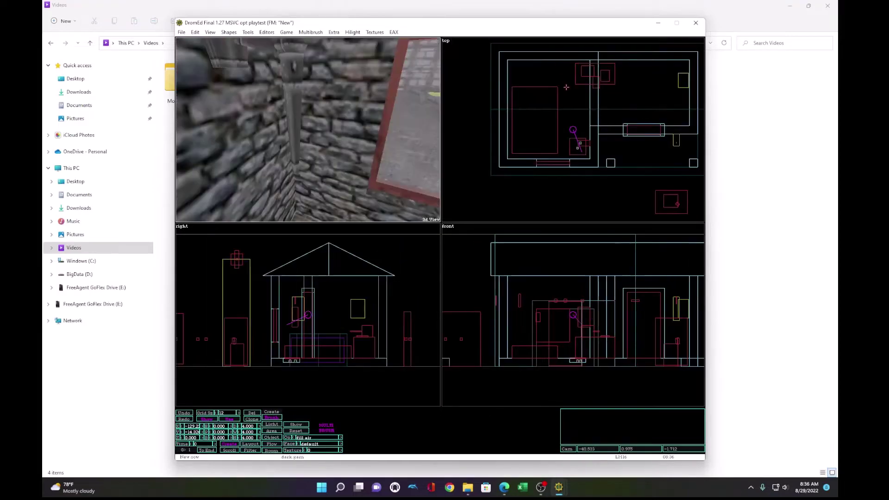
# Add the Inventory Block Frob? property to the FloorPanel and set it to TRUE.
pyautogui.press('x')
pyautogui.press('x')
pyautogui.press('x')
pyautogui.press('x')
pyautogui.press('x')
pyautogui.press('x')
pyautogui.press('x')
pyautogui.press('x')
pyautogui.press('x')
pyautogui.press('x')
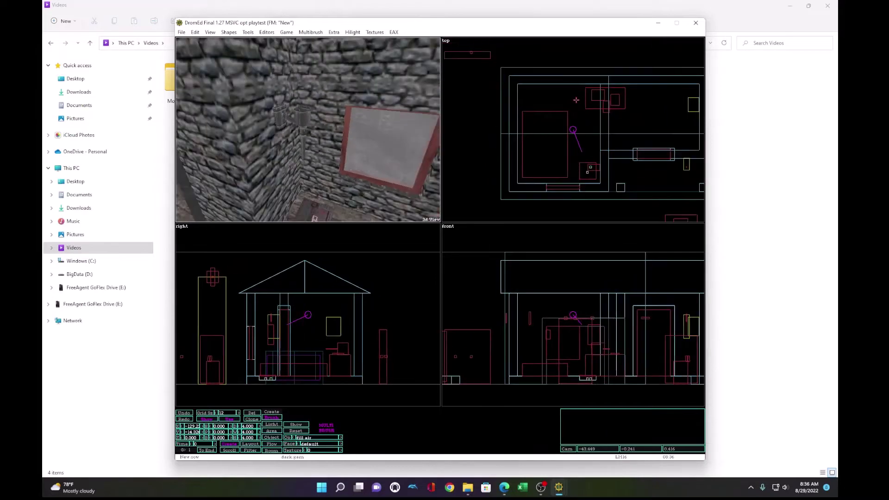
pyautogui.click(594, 191)
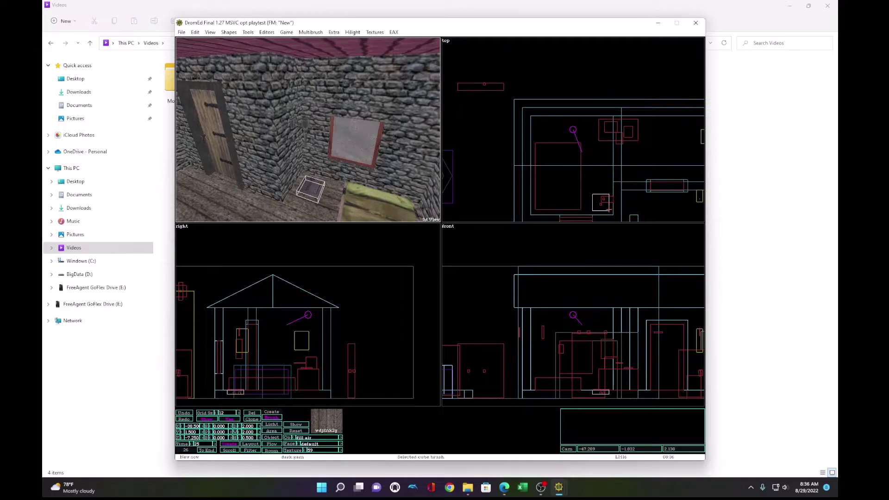
pyautogui.click(594, 386)
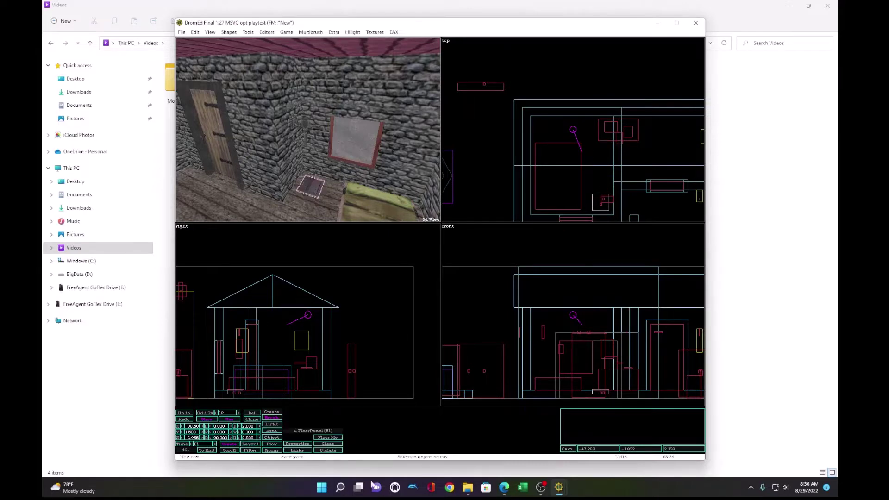
pyautogui.click(304, 445)
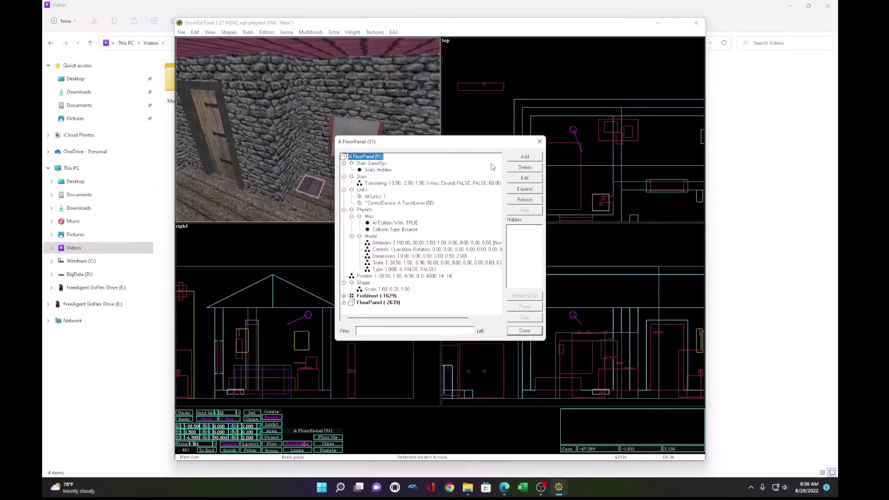
pyautogui.click(525, 156)
pyautogui.moveTo(526, 283)
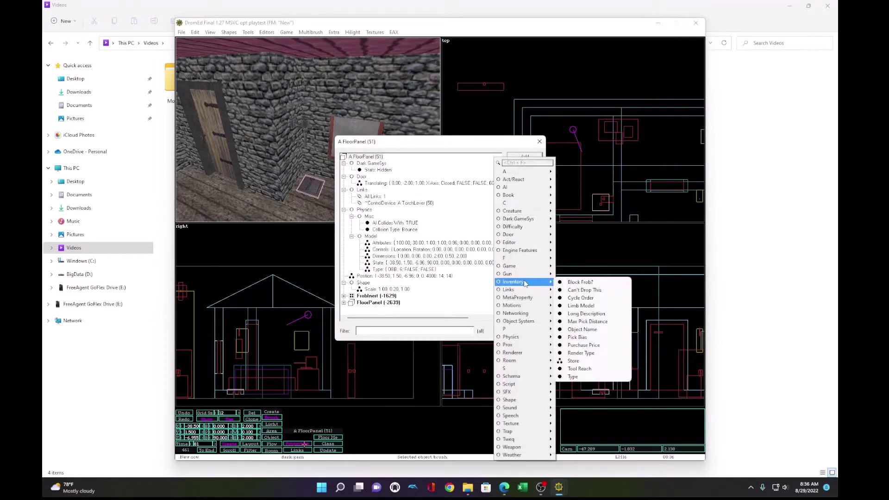
pyautogui.click(578, 282)
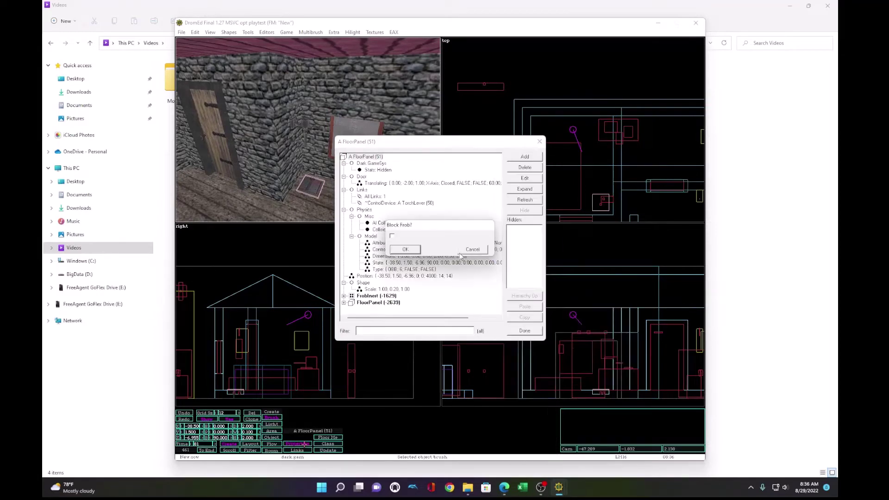
pyautogui.click(406, 249)
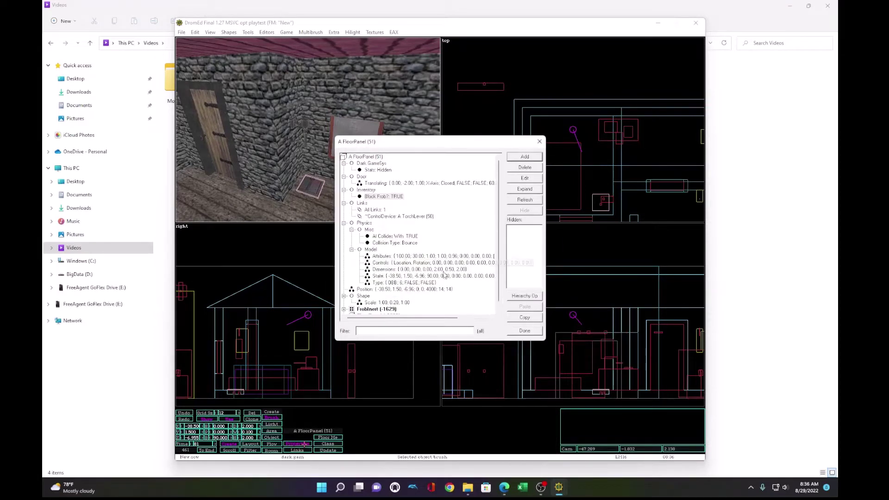
pyautogui.click(526, 330)
# Portalize the level with the new FloorPanel property and switch to game mode.
pyautogui.click(248, 32)
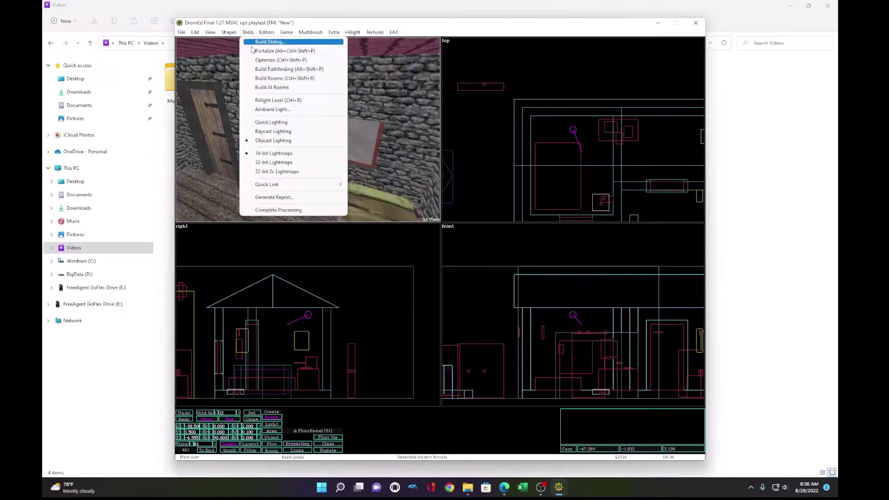
pyautogui.click(252, 50)
pyautogui.hotkey('alt', 'g')
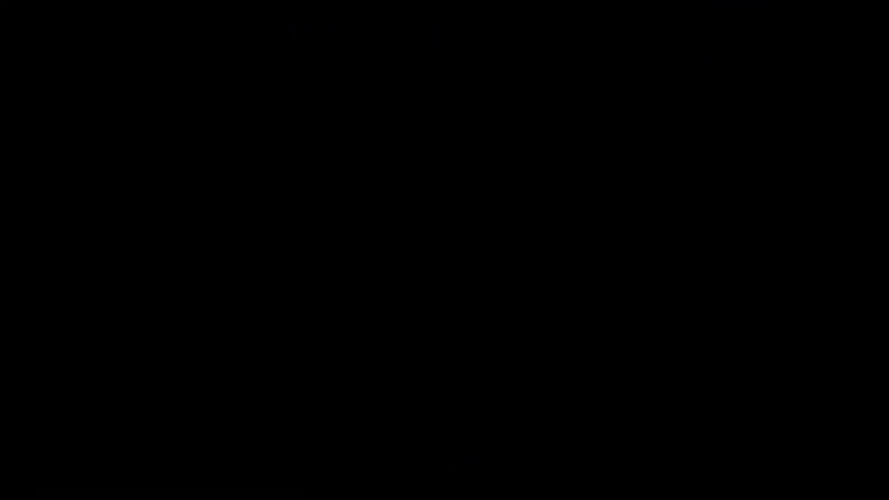
# Playtest the torch lever in the house and inspect the floor panel it controls.
pyautogui.press('w')
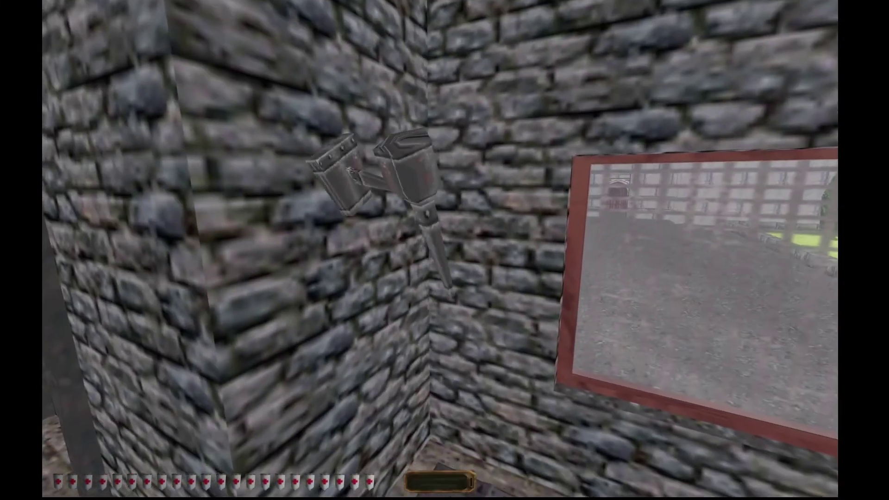
pyautogui.rightClick(440, 250)
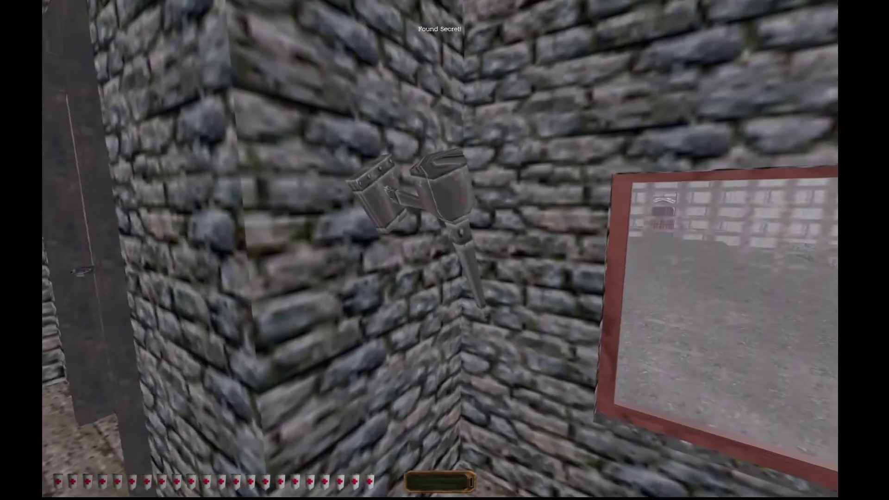
pyautogui.press('w')
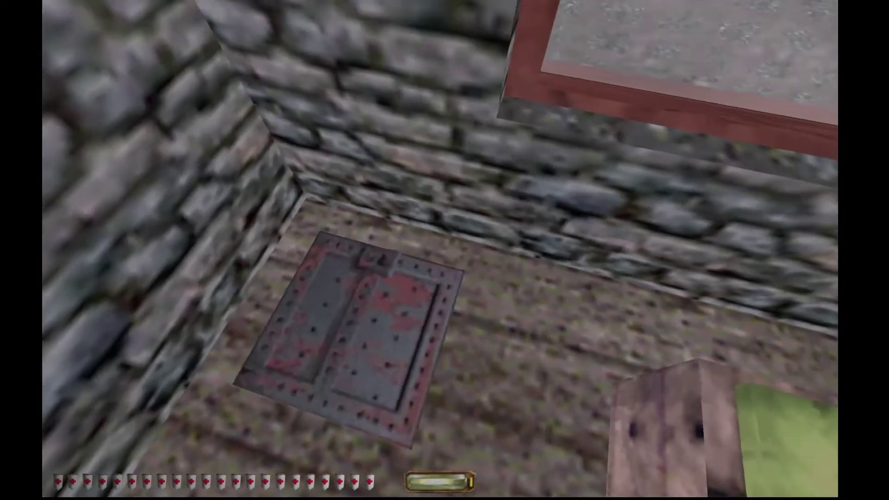
# Playtest the torch lever and take a gem from the opened floor compartment.
pyautogui.press('s')
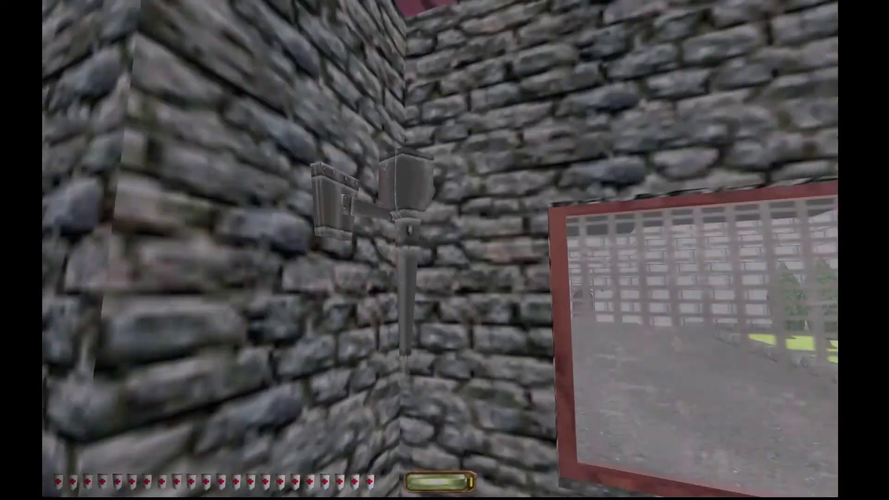
pyautogui.press('w')
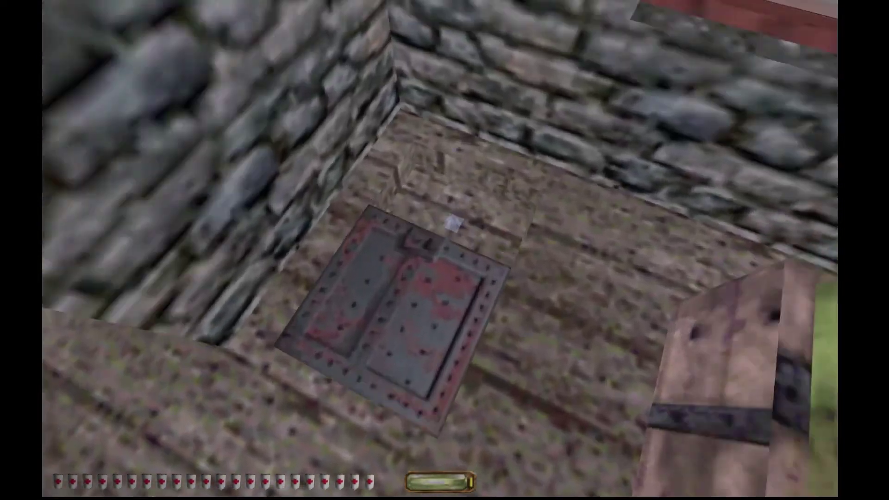
pyautogui.rightClick(440, 250)
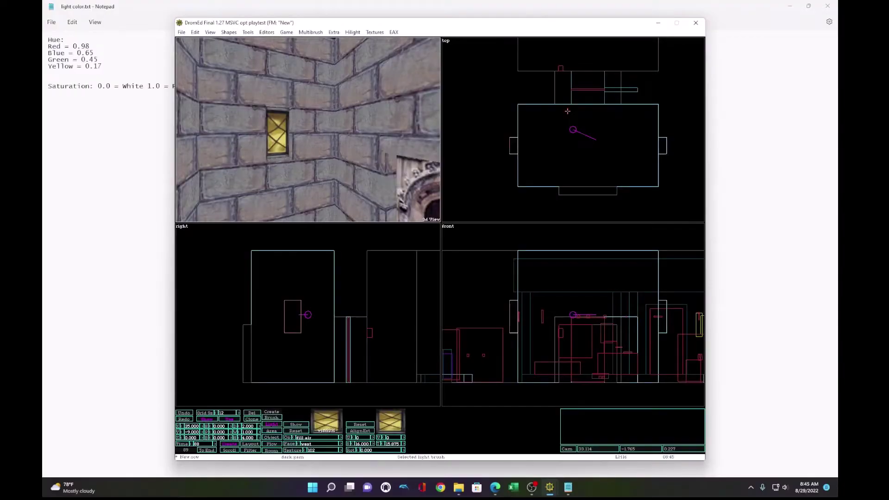
# Create an omni light at the window recess brush on the room's east side and set its brightness to 15.
pyautogui.click(664, 137)
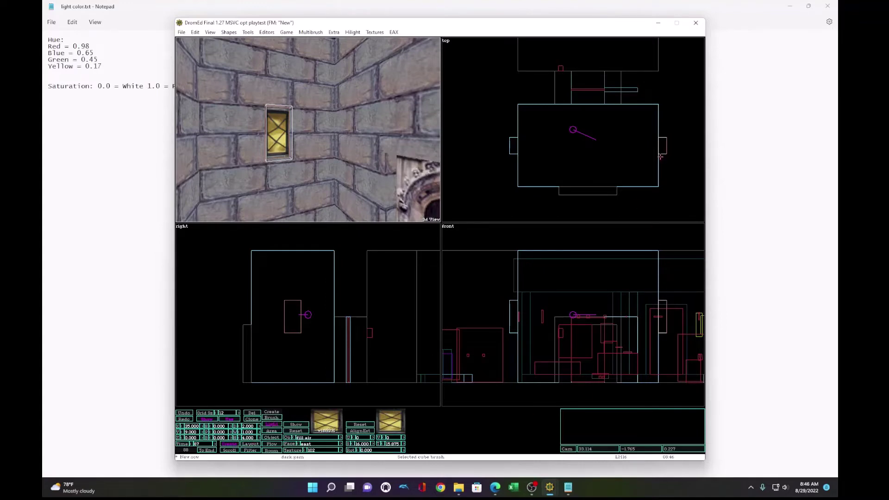
pyautogui.press('Insert')
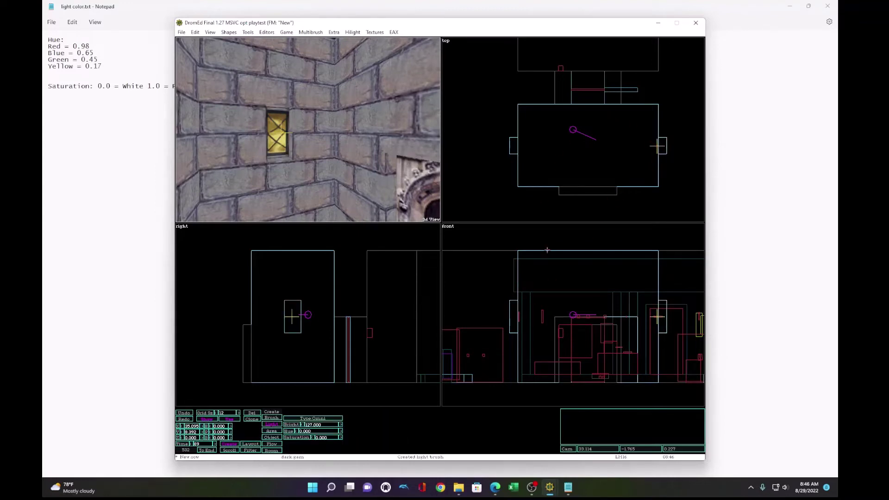
pyautogui.click(327, 424)
pyautogui.write('15')
pyautogui.press('Return')
# Look up the yellow hue in the light color notes, then set the window light's hue to 0.17 and saturation to 0.1.
pyautogui.click(73, 49)
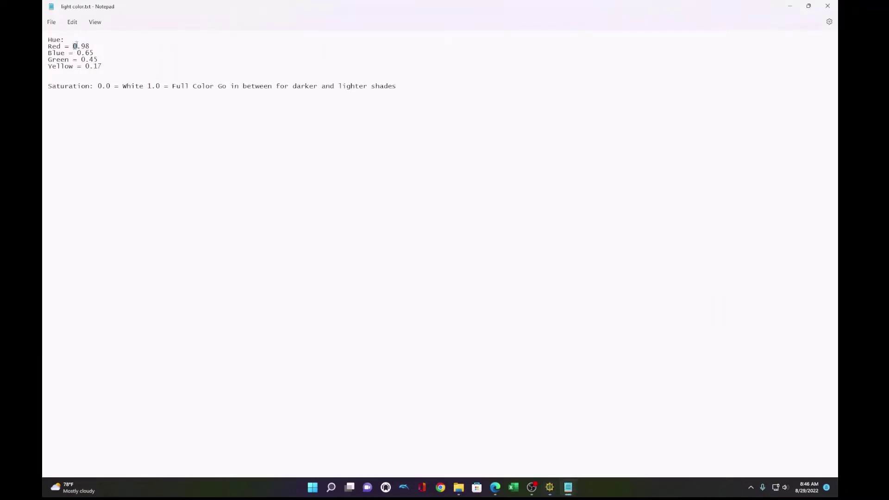
pyautogui.moveTo(52, 46); pyautogui.dragTo(104, 67)
pyautogui.moveTo(547, 494)
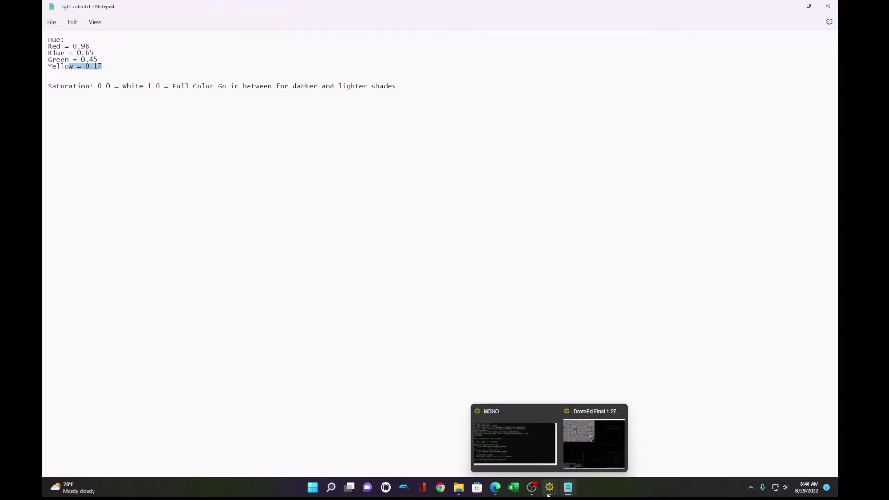
pyautogui.click(594, 444)
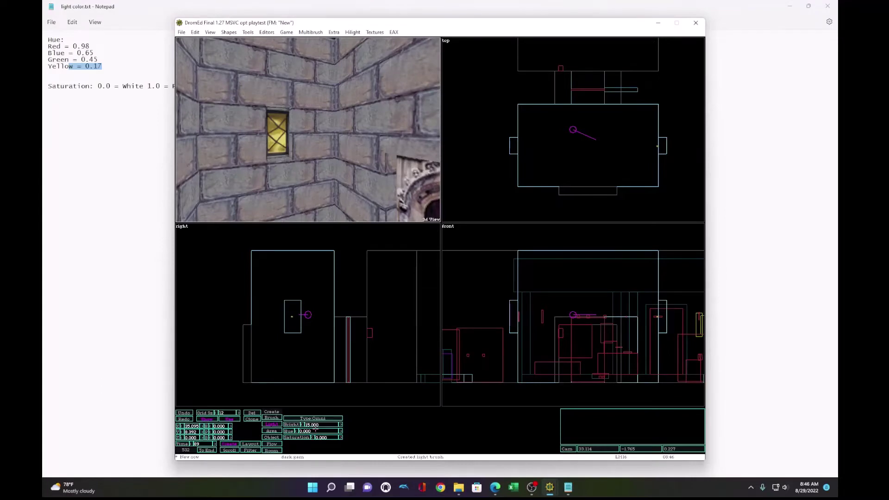
pyautogui.doubleClick(298, 431)
pyautogui.write('.')
pyautogui.doubleClick(338, 438)
pyautogui.write('1')
# Clone the yellow window light and place the copy at the window recess on the opposite wall.
pyautogui.click(257, 419)
pyautogui.keyDown('shift'); pyautogui.moveTo(578, 187); pyautogui.dragTo(576, 188); pyautogui.keyUp('shift')
pyautogui.keyDown('shift'); pyautogui.moveTo(638, 147); pyautogui.dragTo(517, 147); pyautogui.keyUp('shift')
# Portalize the level, inspect the lit windows in game mode and return to the editor.
pyautogui.click(248, 32)
pyautogui.click(259, 51)
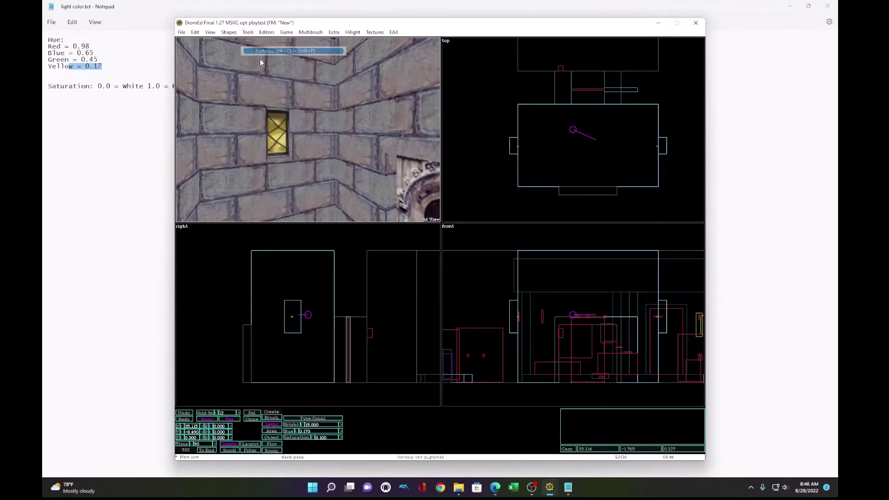
pyautogui.click(214, 33)
pyautogui.click(217, 42)
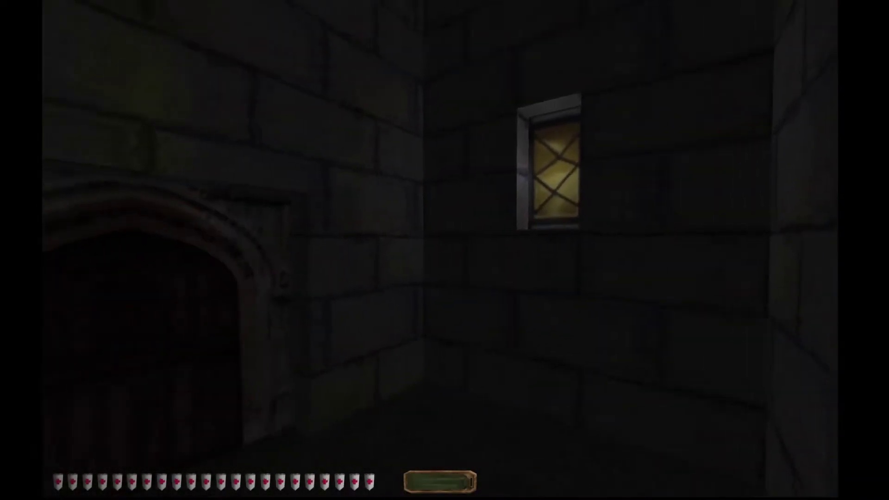
pyautogui.hotkey('alt', 'e')
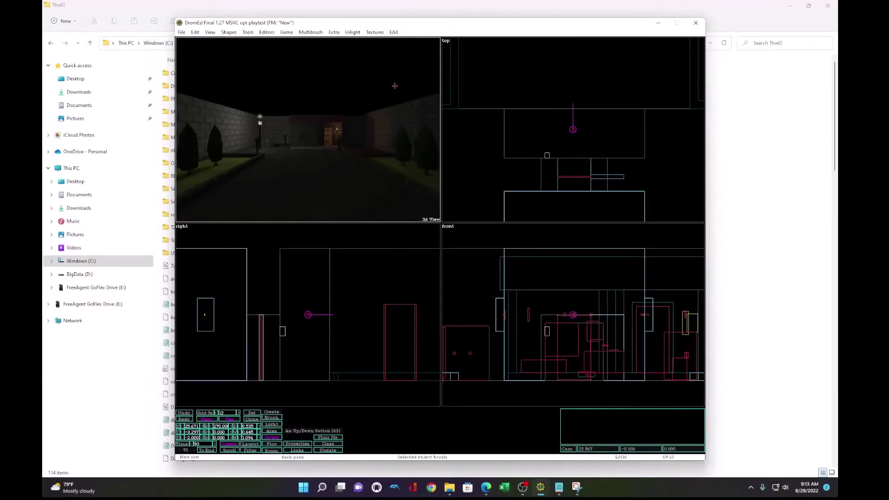
# Create an ambientSound object from the fnord archetypes and place it just ahead of the camera facing the yard.
pyautogui.click(267, 32)
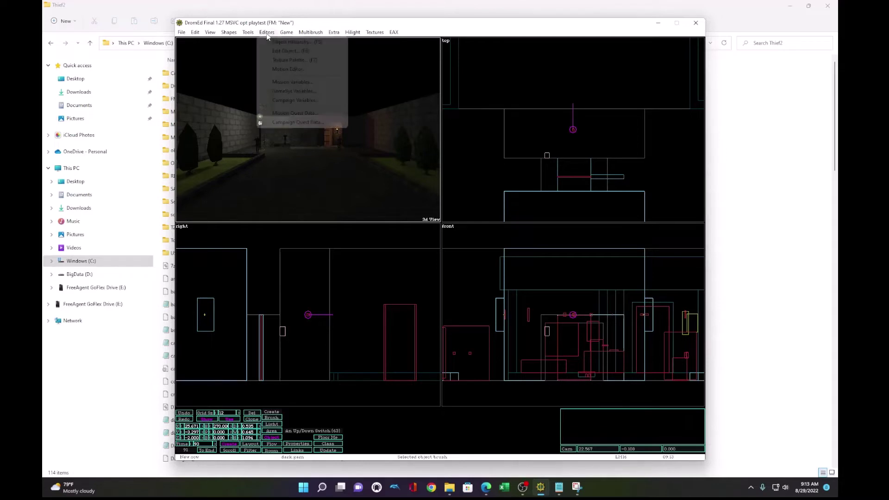
pyautogui.click(270, 43)
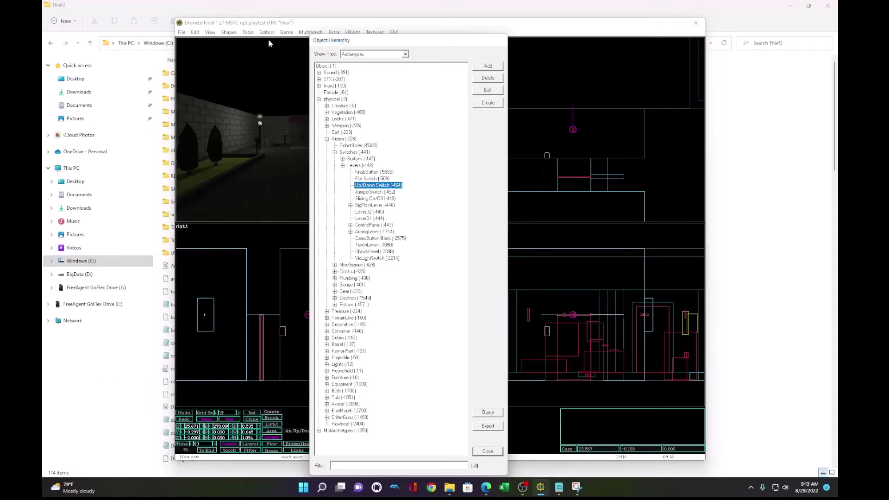
pyautogui.click(319, 99)
pyautogui.click(319, 85)
pyautogui.click(327, 99)
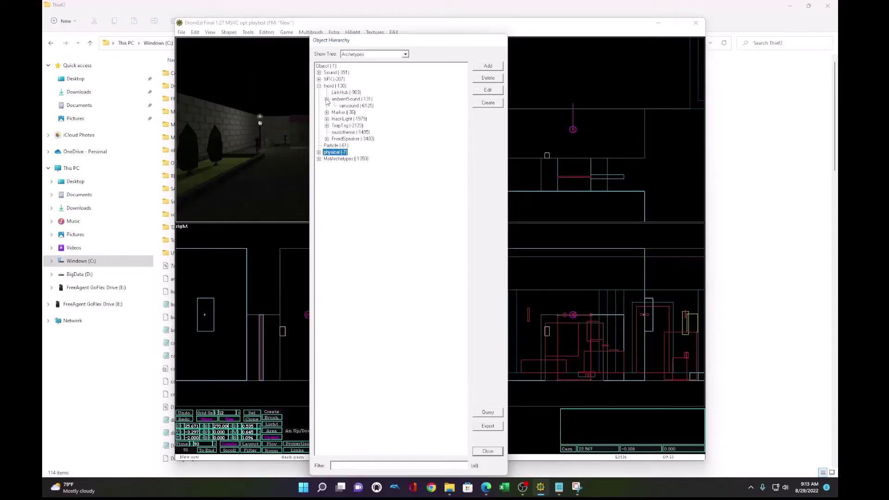
pyautogui.click(351, 106)
pyautogui.click(488, 102)
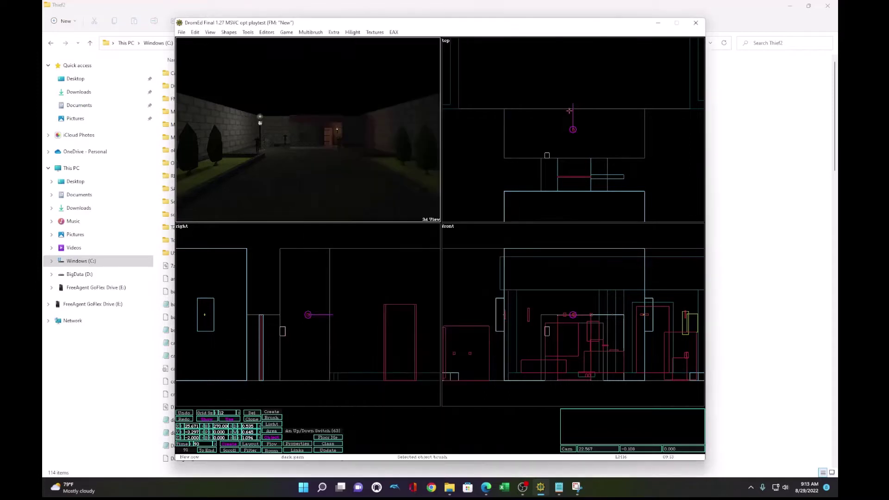
pyautogui.click(574, 114)
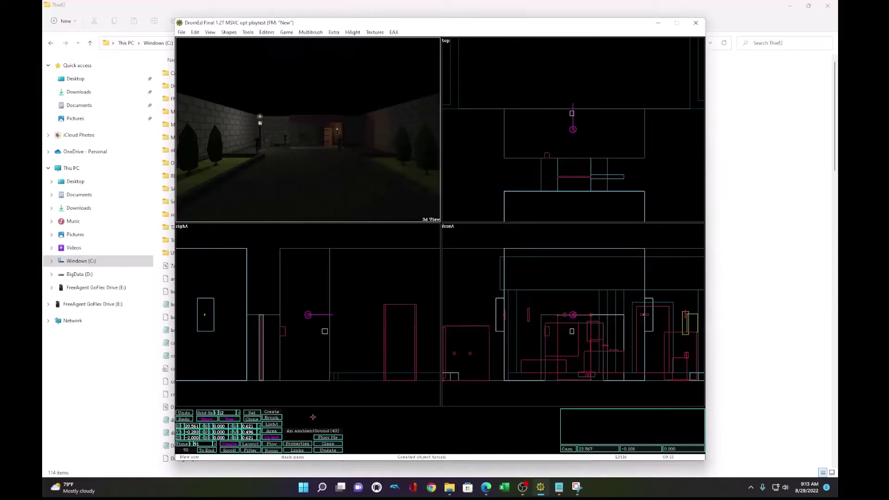
pyautogui.click(298, 444)
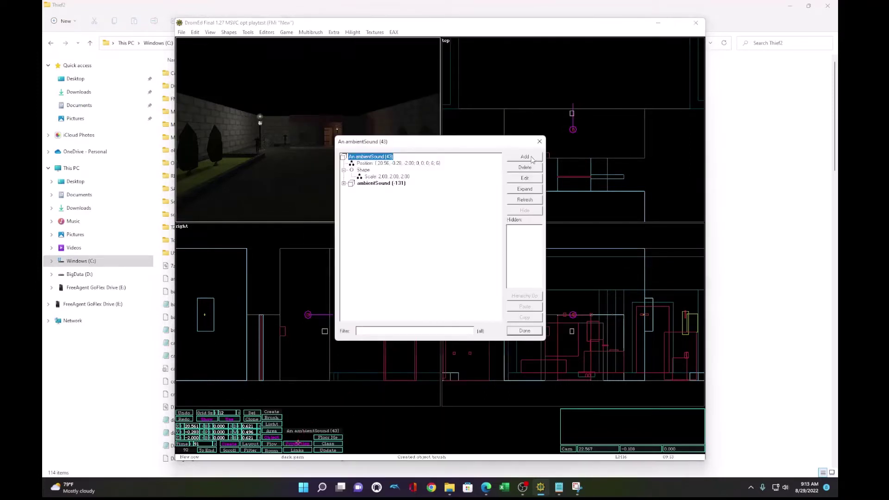
pyautogui.click(532, 157)
pyautogui.moveTo(534, 173)
pyautogui.click(597, 172)
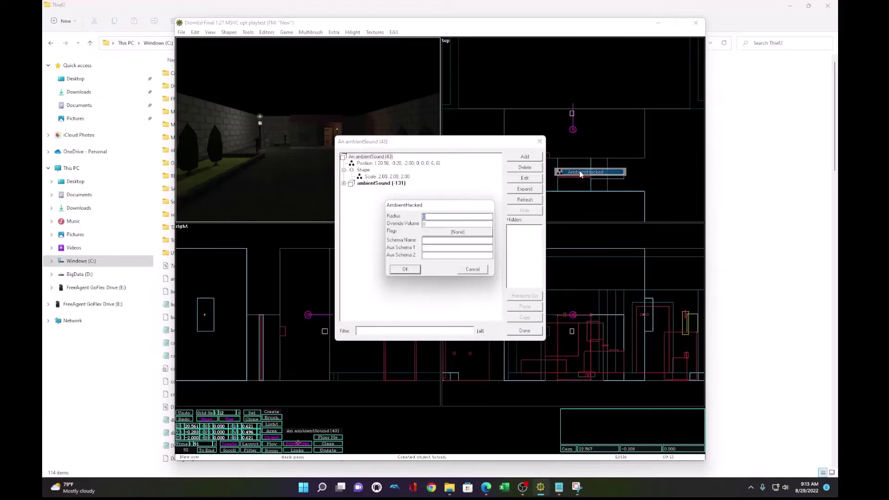
pyautogui.click(430, 242)
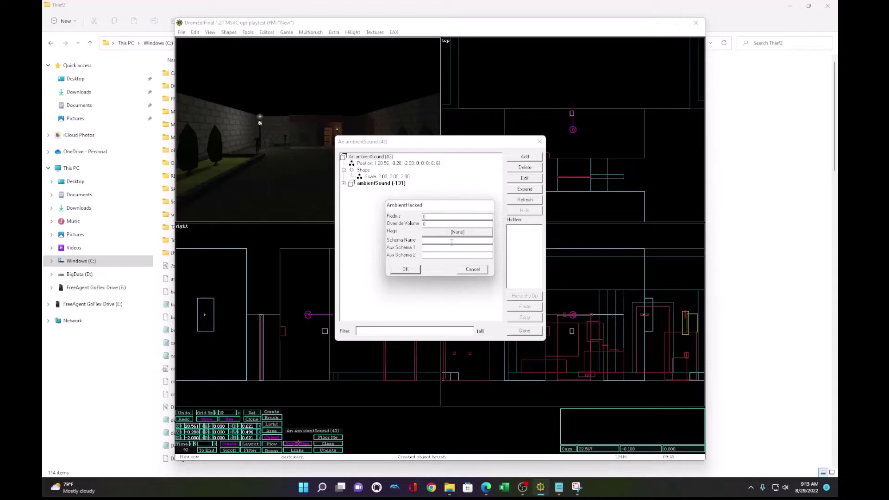
pyautogui.click(472, 271)
pyautogui.click(525, 332)
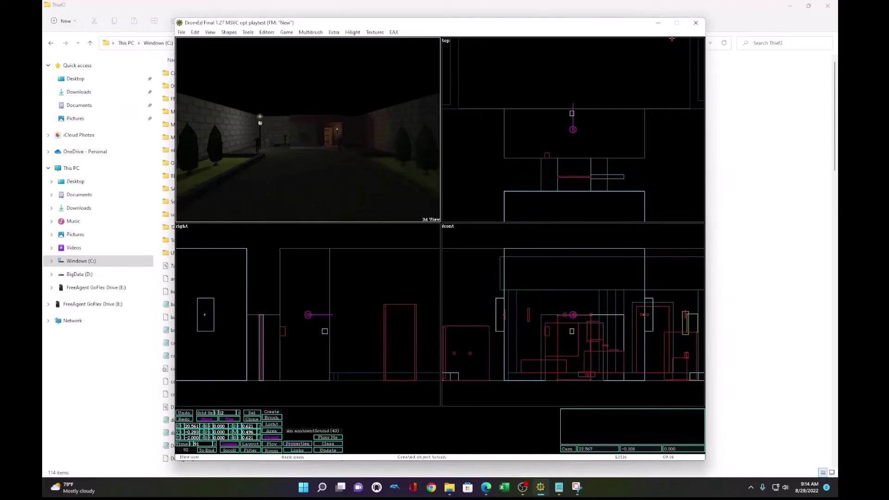
# Open AMB_M04.SCH from the Thief2 Schema folder and find the name of its wind schema.
pyautogui.click(660, 24)
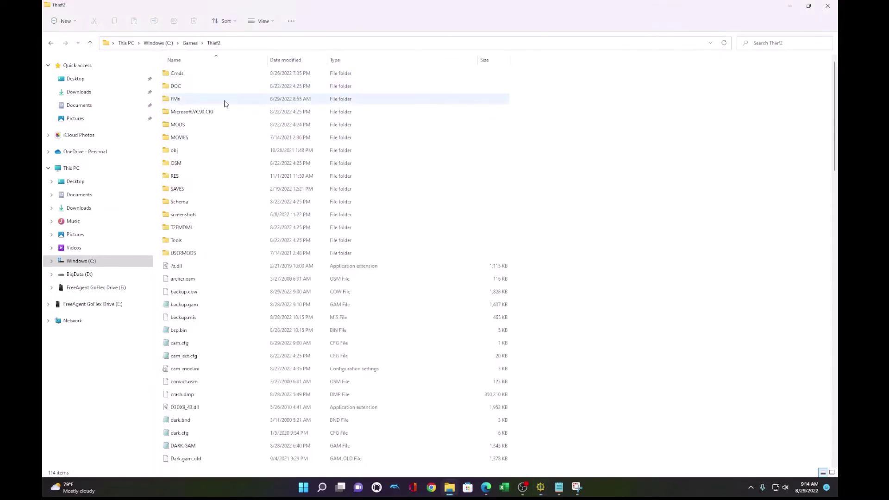
pyautogui.doubleClick(190, 202)
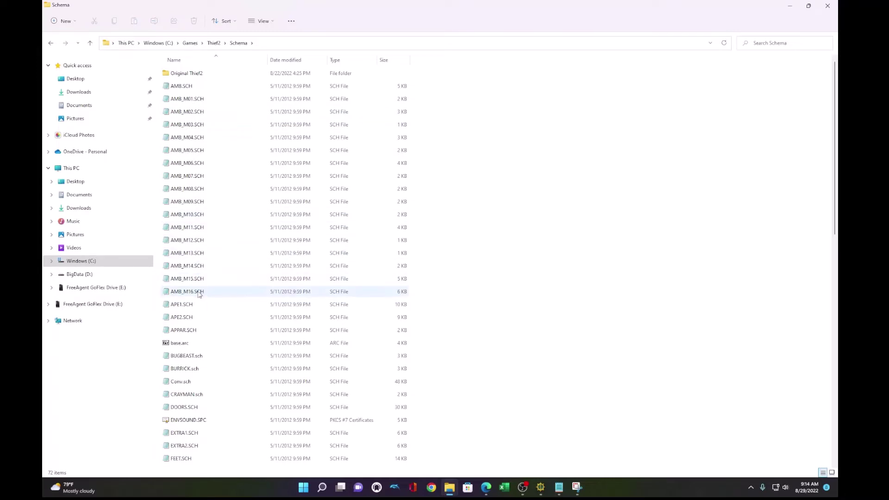
pyautogui.doubleClick(190, 141)
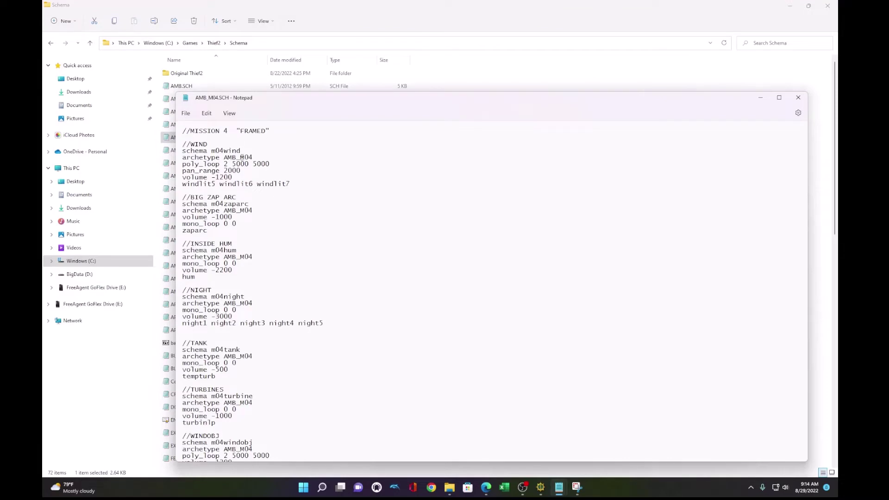
pyautogui.moveTo(242, 151); pyautogui.dragTo(216, 152)
# Switch back to DromEd, play the m04wind schema as a preview and halt all schemas.
pyautogui.moveTo(541, 487)
pyautogui.click(582, 440)
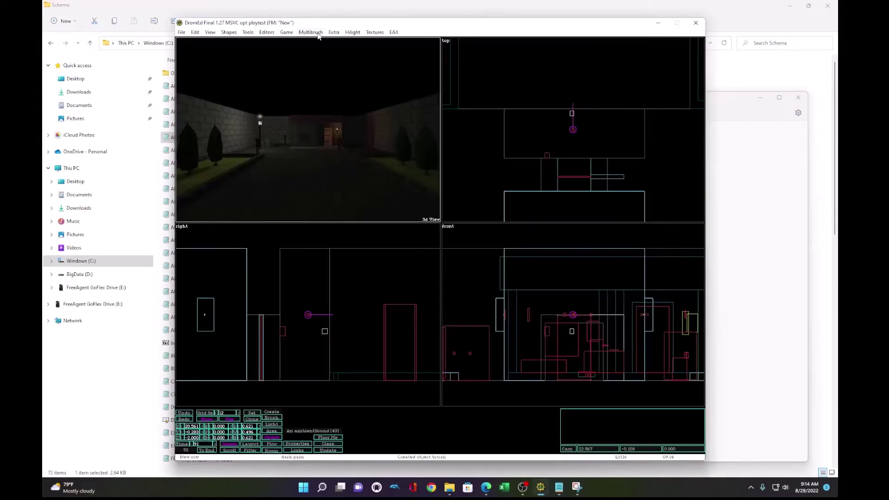
pyautogui.click(334, 32)
pyautogui.moveTo(408, 40)
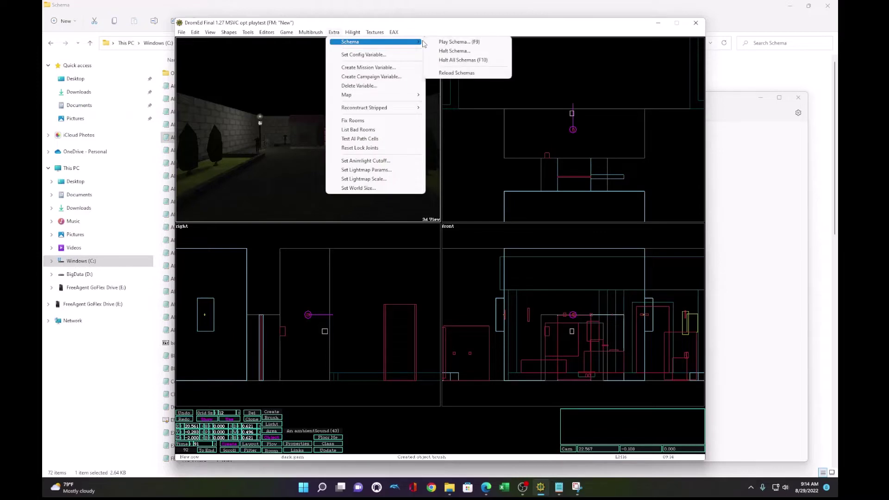
pyautogui.click(439, 42)
pyautogui.write('m04wind')
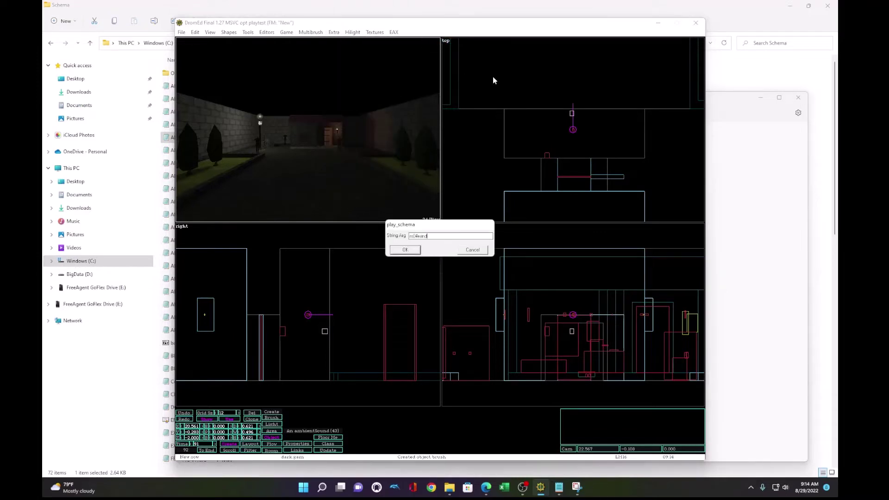
pyautogui.click(405, 247)
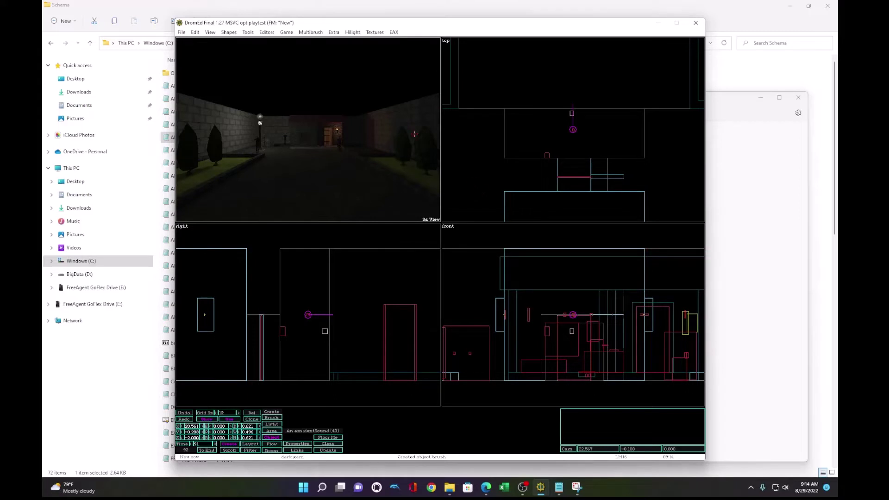
pyautogui.click(333, 32)
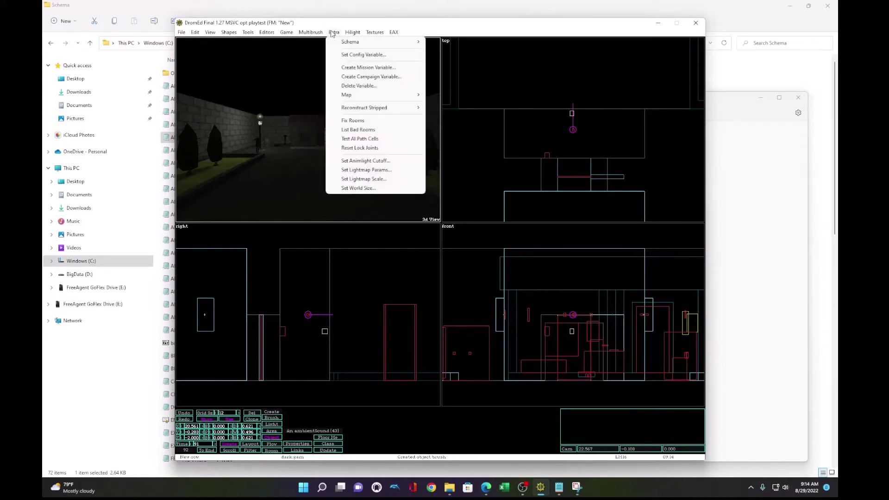
pyautogui.moveTo(366, 42)
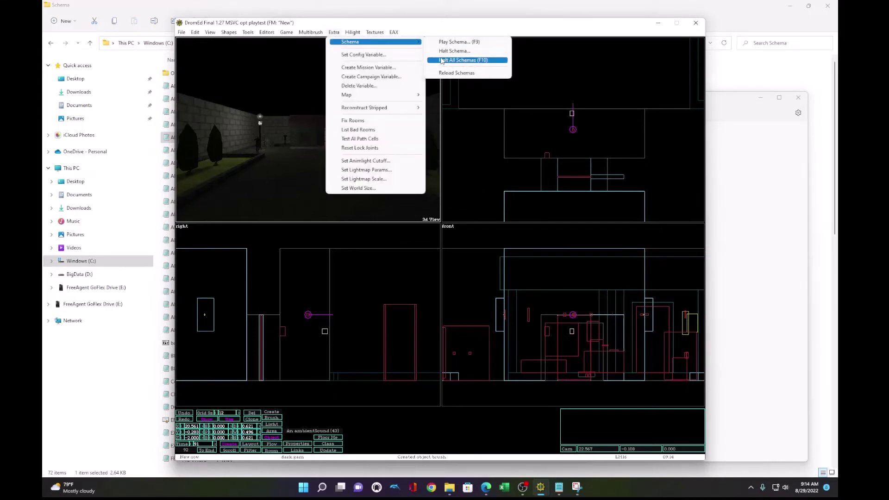
pyautogui.click(441, 61)
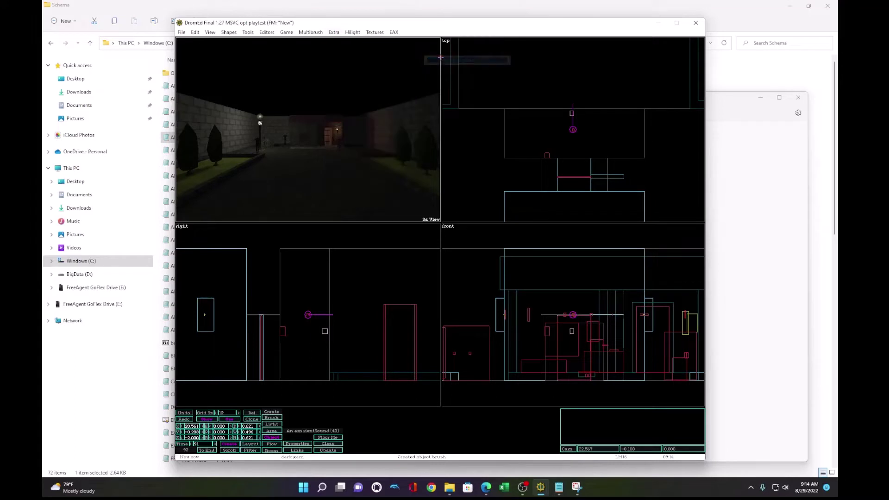
# Add the AmbientHacked property to the ambientSound object with schema name m04wind, radius 14 and the Environmental flag.
pyautogui.click(298, 443)
pyautogui.click(524, 156)
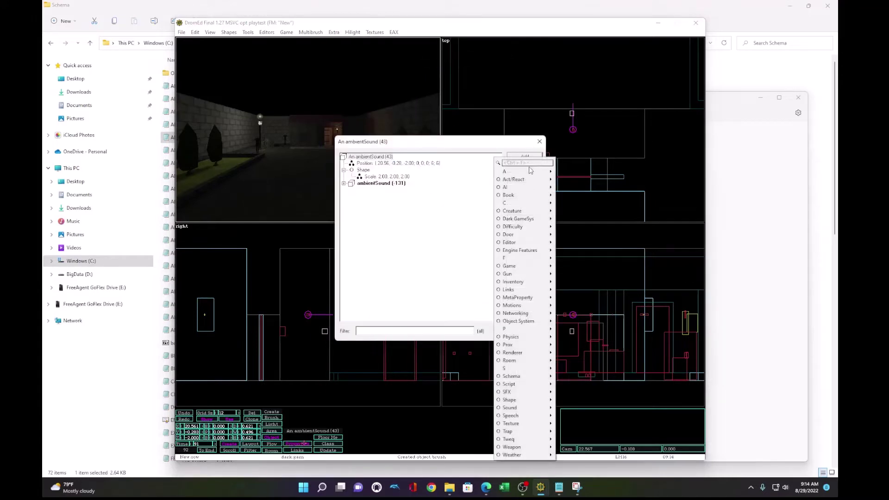
pyautogui.moveTo(533, 172)
pyautogui.click(579, 170)
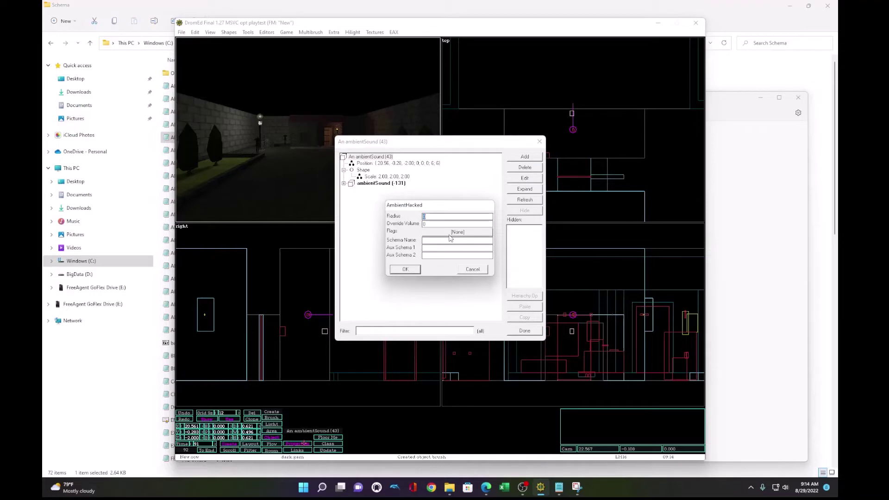
pyautogui.click(449, 240)
pyautogui.write('m04wnd')
pyautogui.doubleClick(436, 215)
pyautogui.write('14')
pyautogui.click(467, 234)
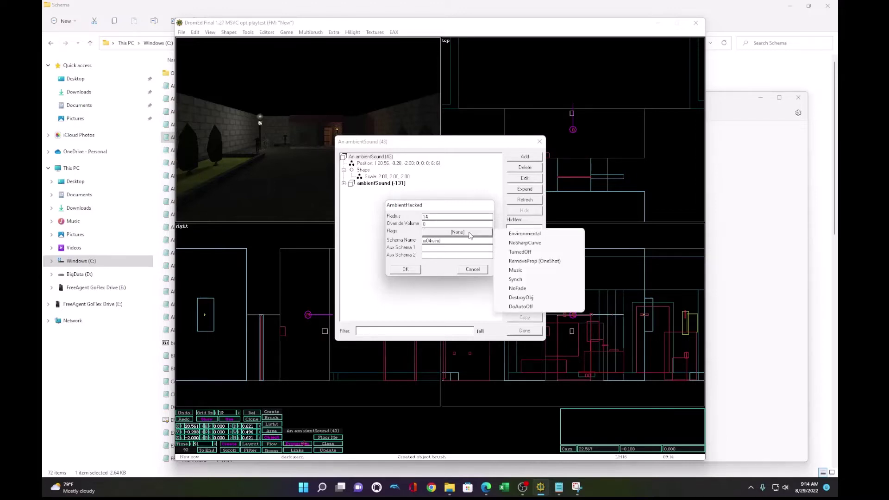
pyautogui.click(513, 235)
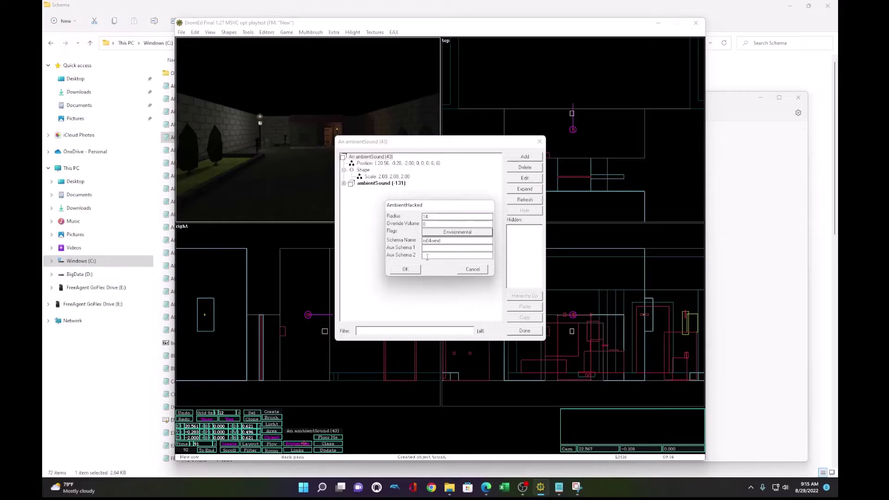
pyautogui.click(406, 269)
pyautogui.click(514, 331)
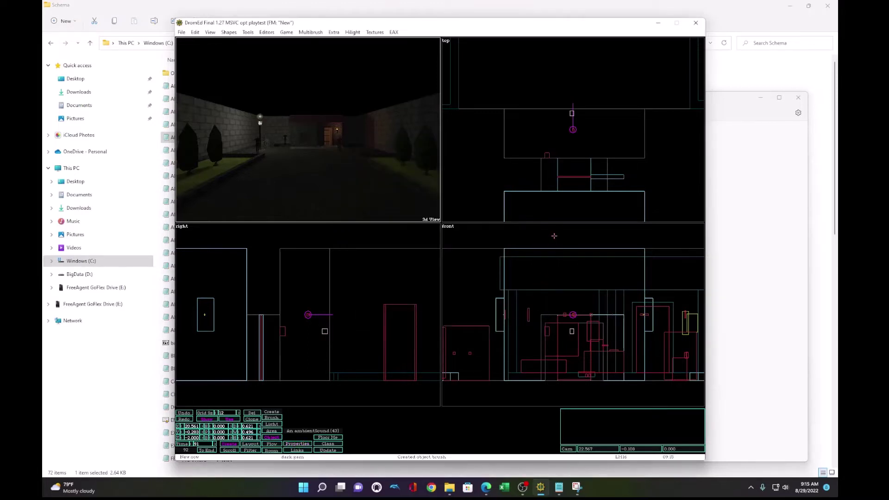
# Playtest the yard in game mode to hear the wind ambience, and return to the editor.
pyautogui.hotkey('alt', 'g')
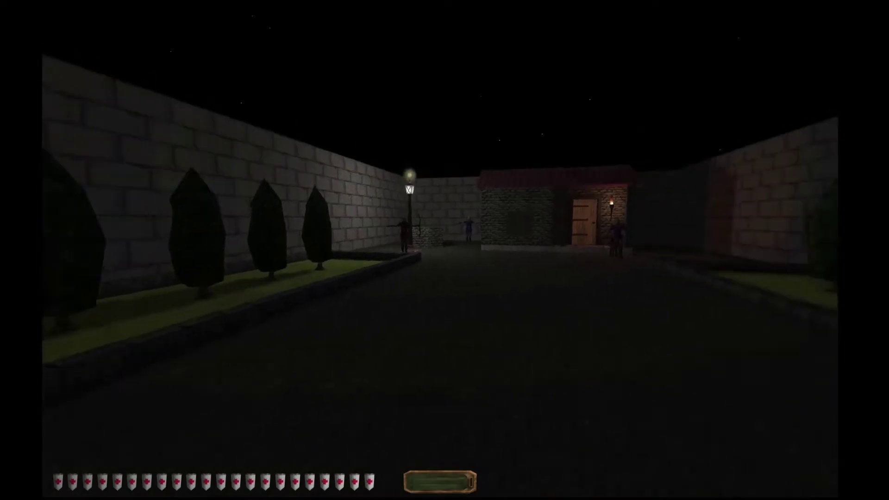
pyautogui.hotkey('alt', 'e')
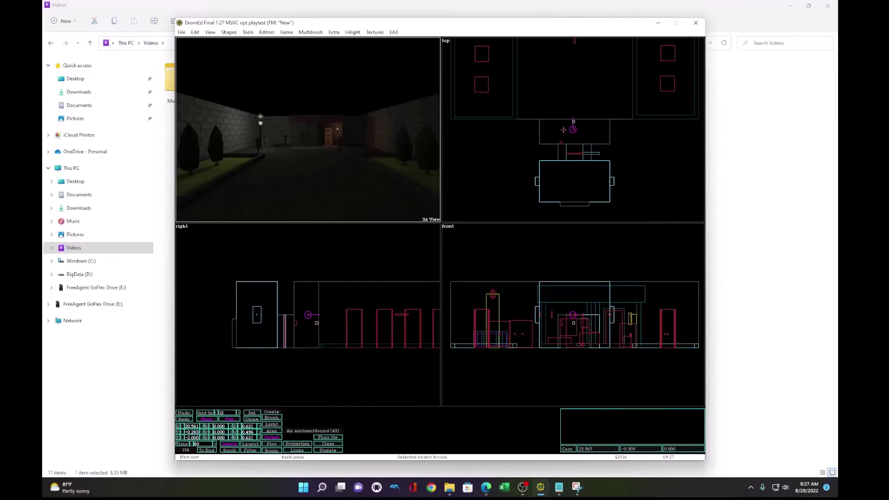
# Clone the ambientSound object and place the copy inside the house, in the room behind the front door.
pyautogui.click(252, 419)
pyautogui.scroll(-2, 562, 194)
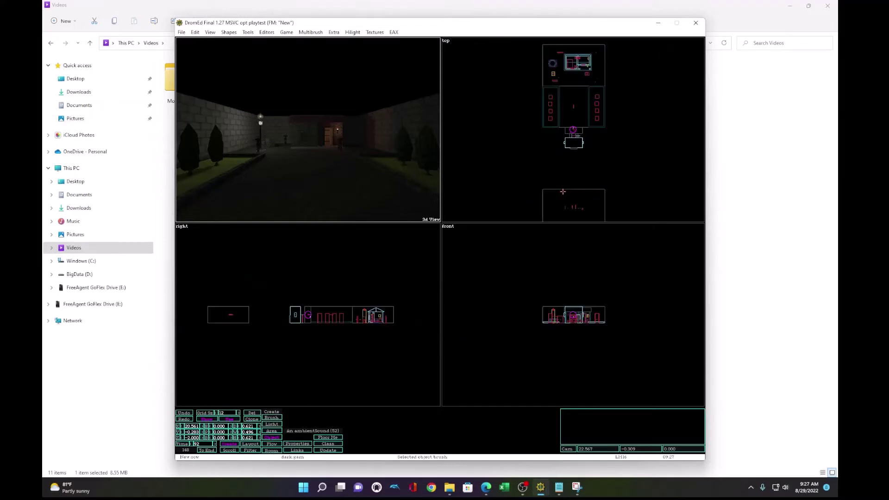
pyautogui.keyDown('shift'); pyautogui.moveTo(570, 179); pyautogui.dragTo(580, 116); pyautogui.keyUp('shift')
pyautogui.rightClick(573, 137)
pyautogui.click(579, 140)
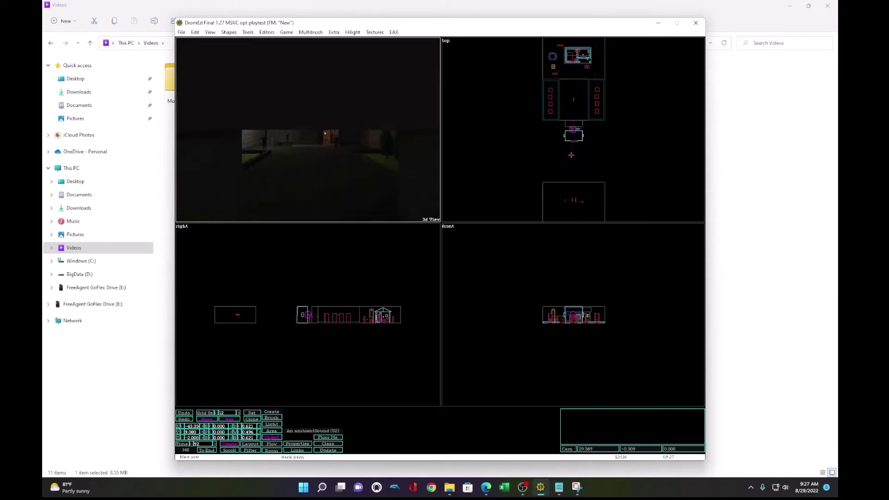
pyautogui.middleClick(587, 58)
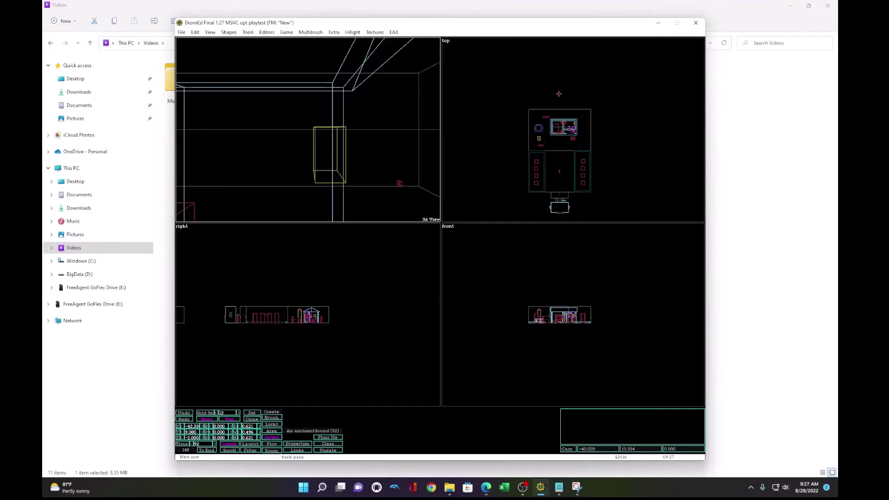
pyautogui.scroll(3, 557, 105)
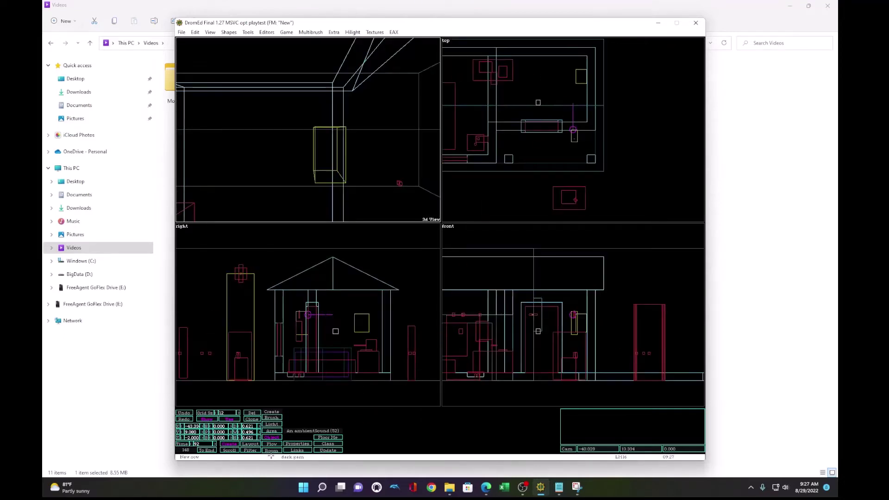
# Change the schema name in the indoor ambientSound's AmbientHacked property to m04hum.
pyautogui.click(297, 443)
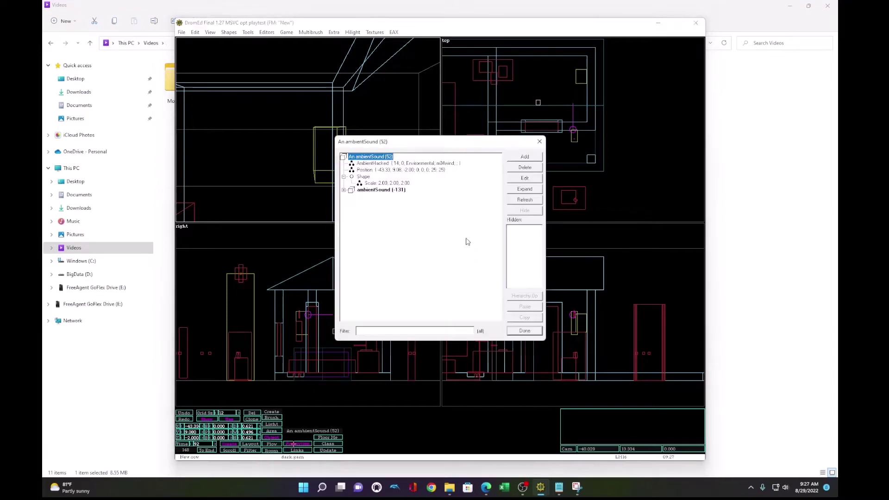
pyautogui.doubleClick(444, 164)
pyautogui.moveTo(441, 240); pyautogui.dragTo(432, 240)
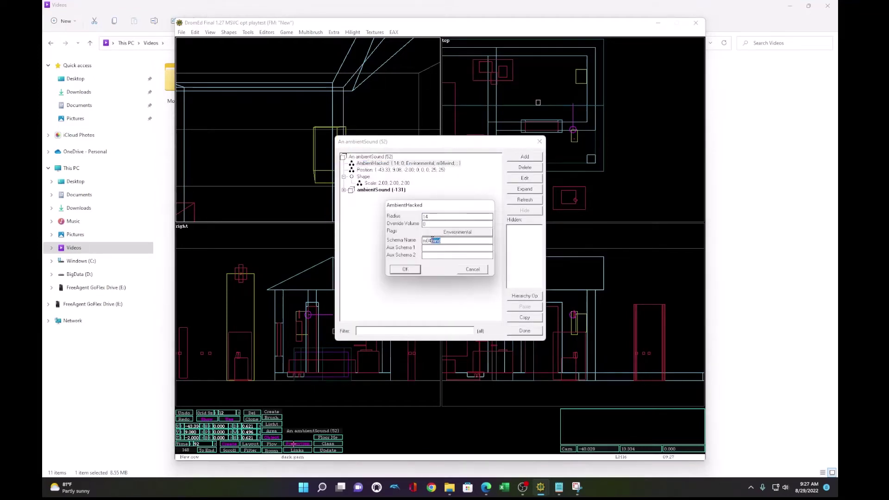
pyautogui.write('hum')
pyautogui.click(409, 273)
pyautogui.click(511, 331)
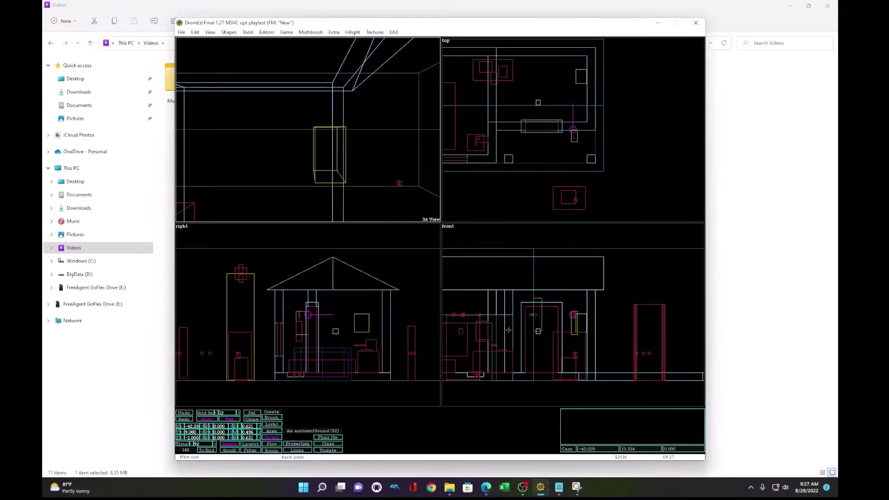
# Review the schema names in the AMB_M04.SCH file in Notepad and return to DromEd.
pyautogui.moveTo(559, 487)
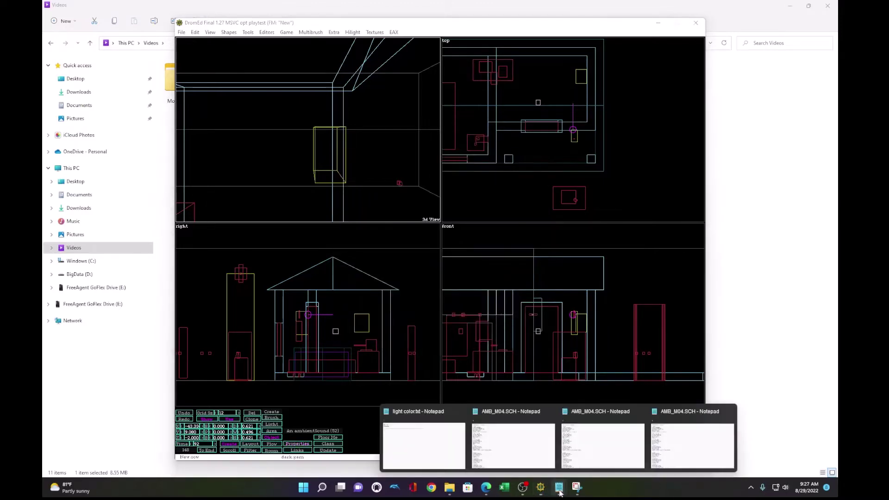
pyautogui.click(695, 440)
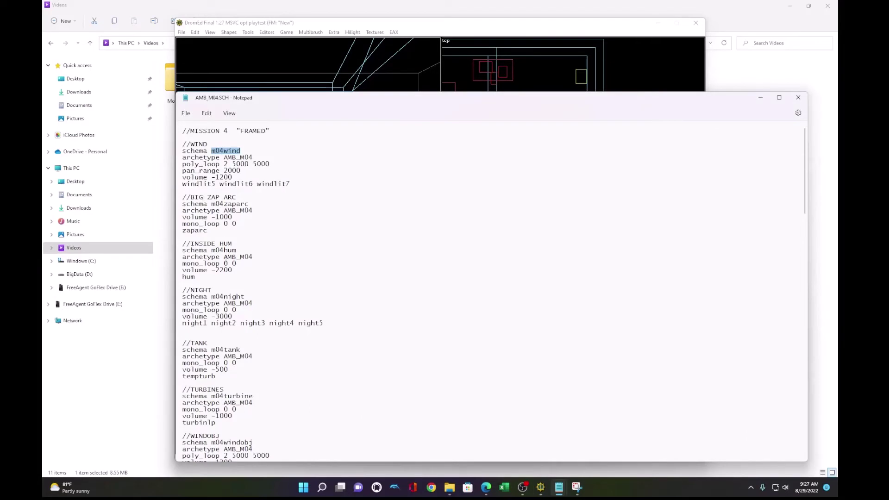
pyautogui.click(760, 97)
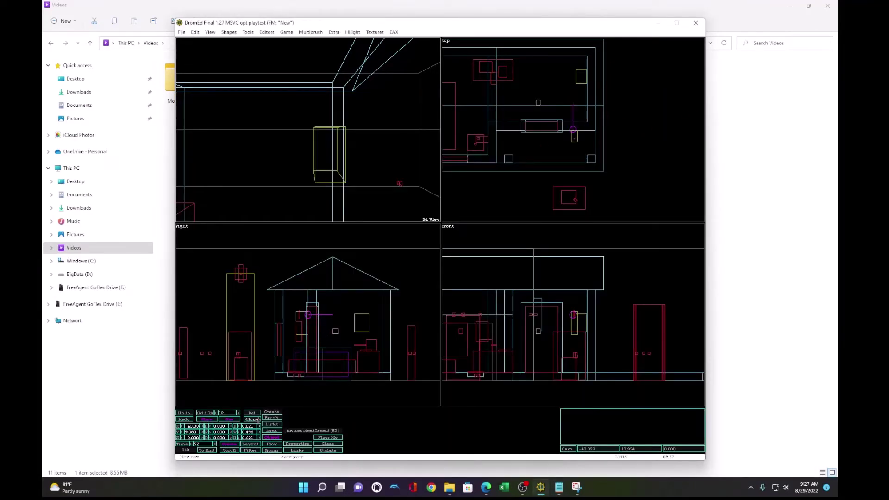
# Clone the indoor hum sound onto the porch and set the copy's AmbientHacked property to schema m04wind with radius 7.
pyautogui.moveTo(538, 102); pyautogui.dragTo(538, 147)
pyautogui.click(297, 444)
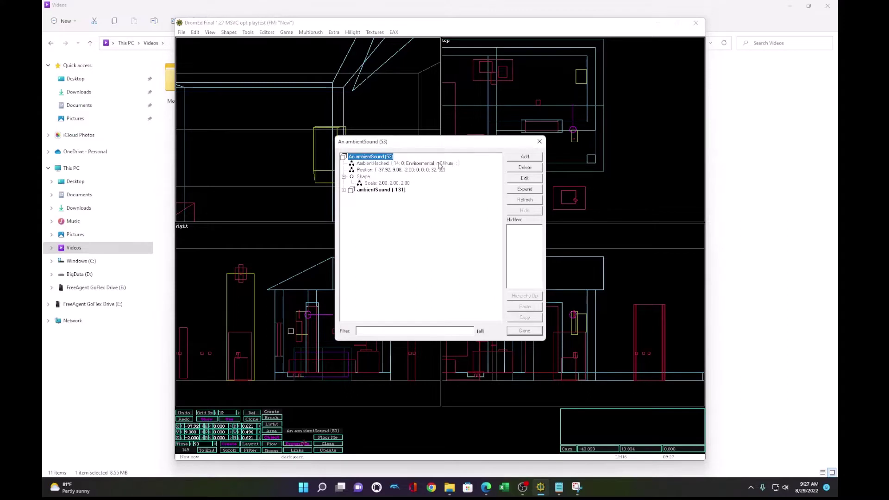
pyautogui.doubleClick(439, 164)
pyautogui.moveTo(439, 242); pyautogui.dragTo(432, 243)
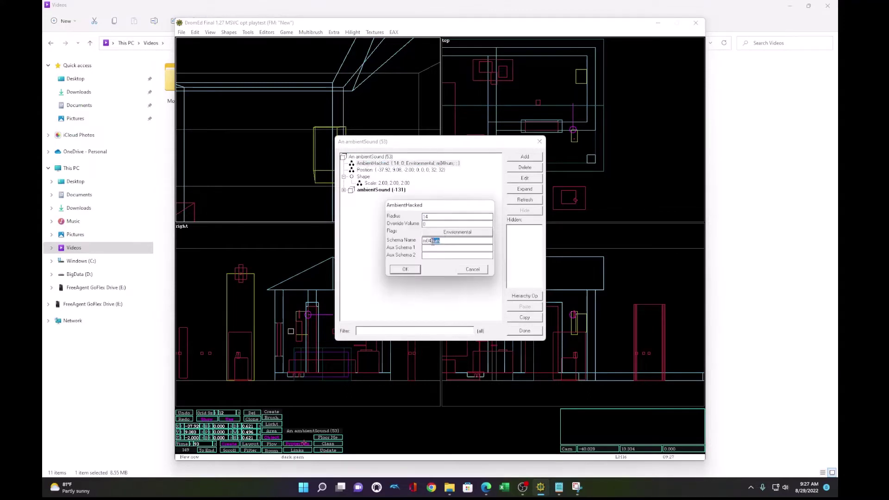
pyautogui.write('win')
pyautogui.write('7')
pyautogui.click(404, 270)
pyautogui.click(528, 331)
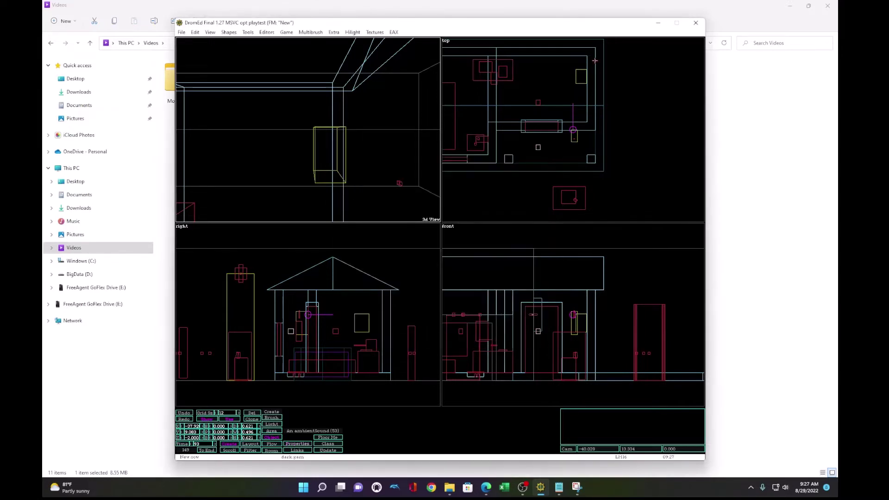
# Set the AmbientHacked radius of the m04hum sound inside the house to 7.
pyautogui.click(542, 99)
pyautogui.click(297, 444)
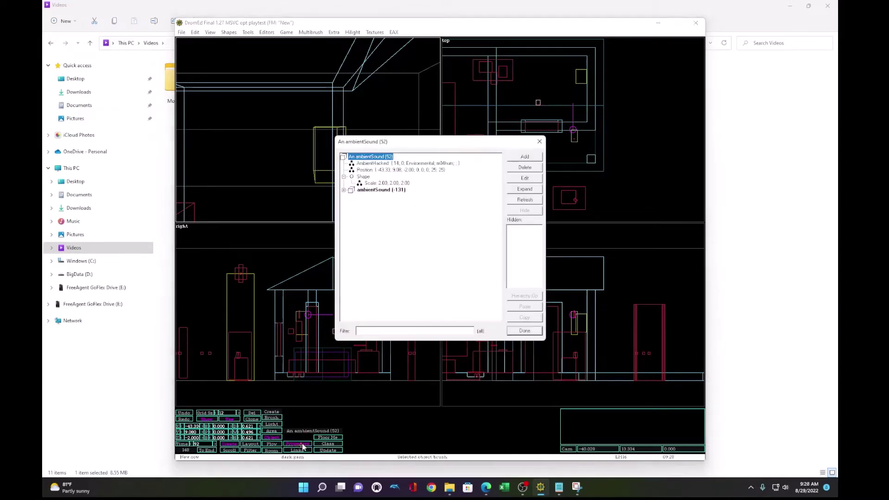
pyautogui.doubleClick(401, 164)
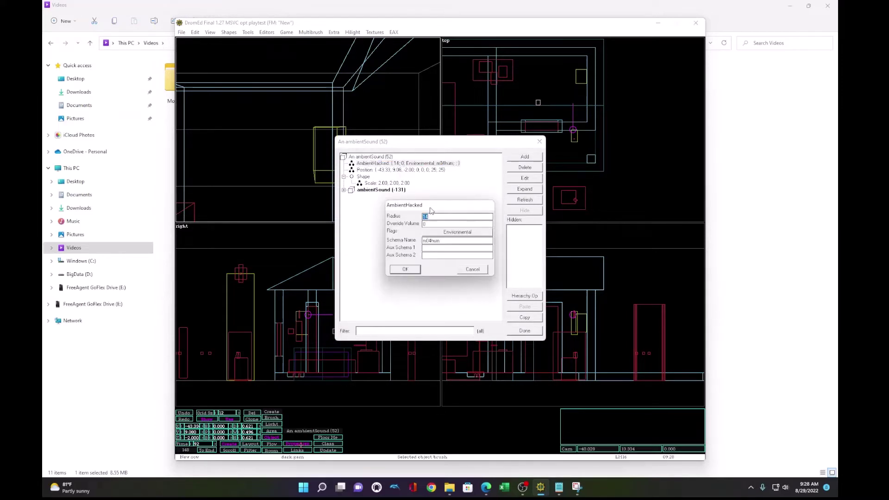
pyautogui.write('7')
pyautogui.click(404, 269)
pyautogui.click(528, 334)
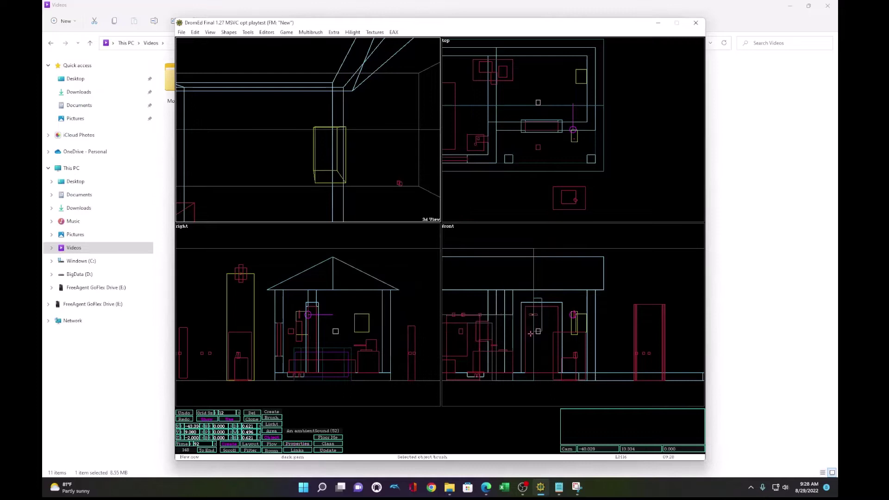
# Clone the porch wind sound and place the copy between the outer wall and the row of hedges in one grass bed.
pyautogui.click(544, 150)
pyautogui.scroll(-2, 535, 127)
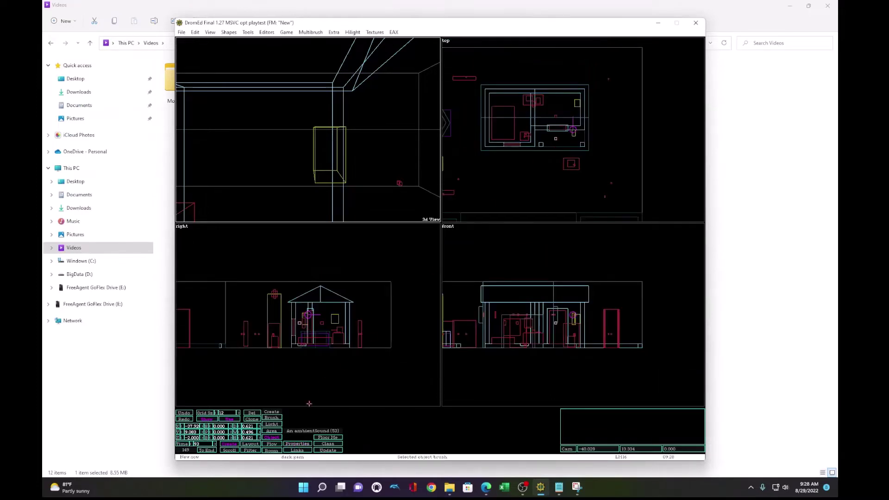
pyautogui.click(253, 419)
pyautogui.scroll(-1, 537, 175)
pyautogui.moveTo(549, 166); pyautogui.dragTo(489, 213)
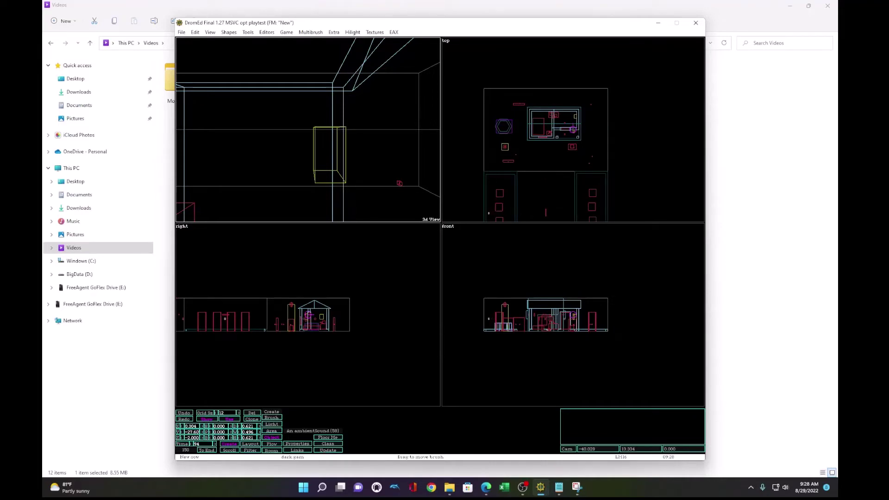
pyautogui.middleClick(526, 192)
pyautogui.scroll(1, 524, 181)
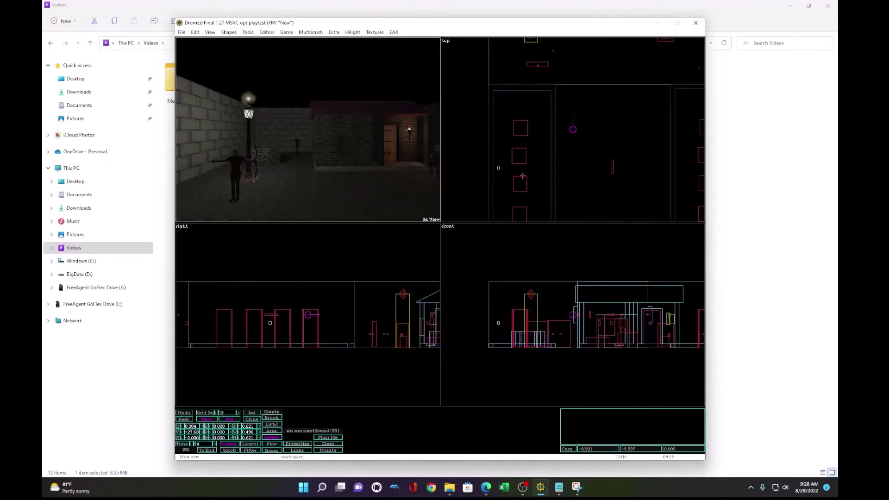
pyautogui.middleClick(522, 176)
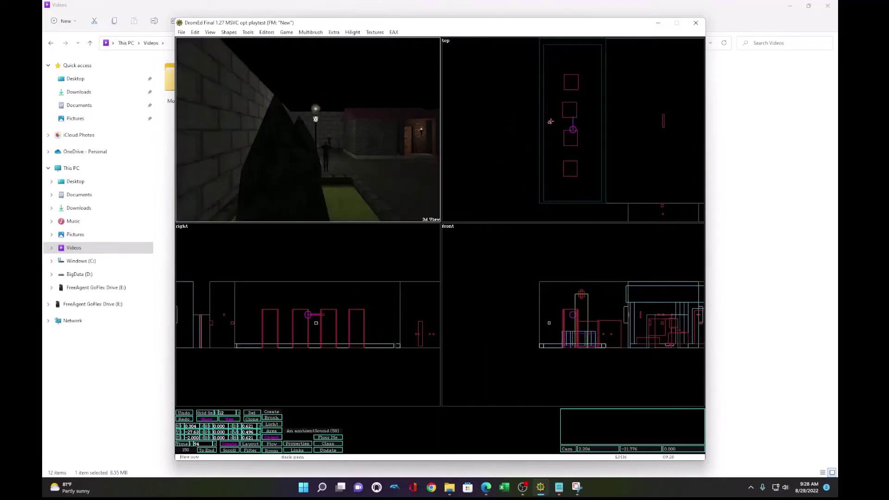
# In the grass-bed sound's AmbientHacked property, replace the Environmental flag with NoSharpCurve and set the radius to 25.
pyautogui.click(297, 443)
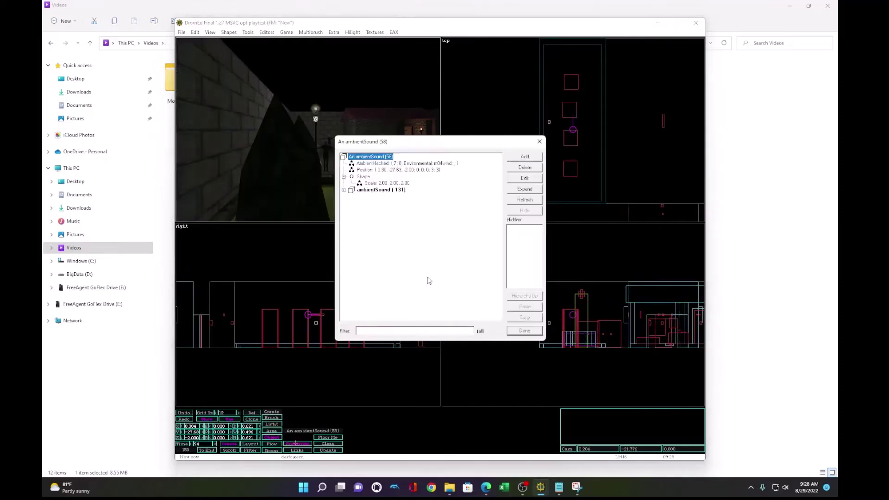
pyautogui.doubleClick(406, 165)
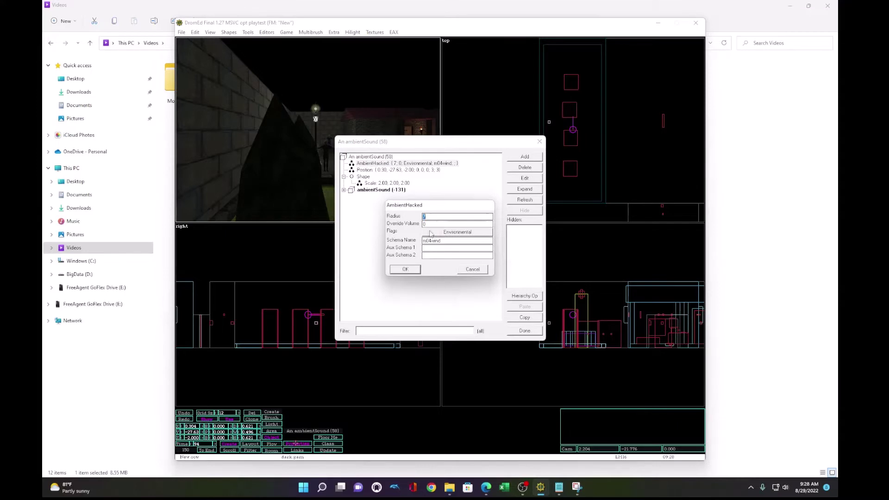
pyautogui.click(449, 234)
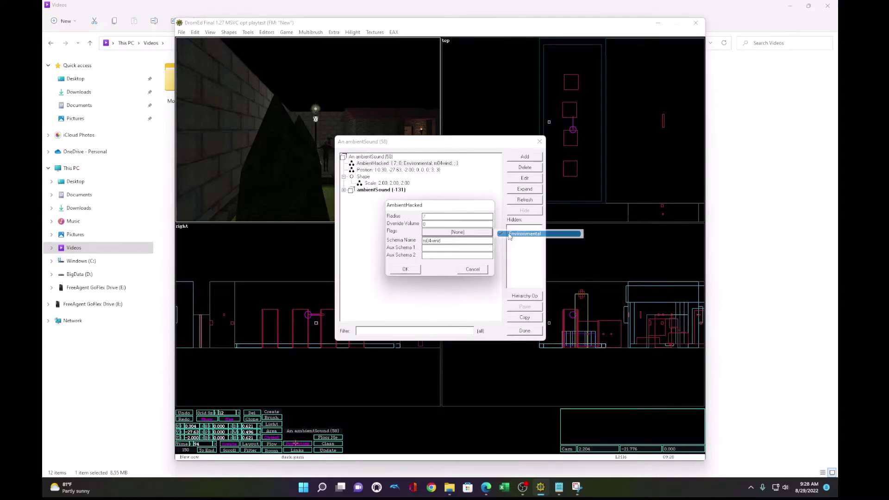
pyautogui.click(474, 233)
pyautogui.click(509, 242)
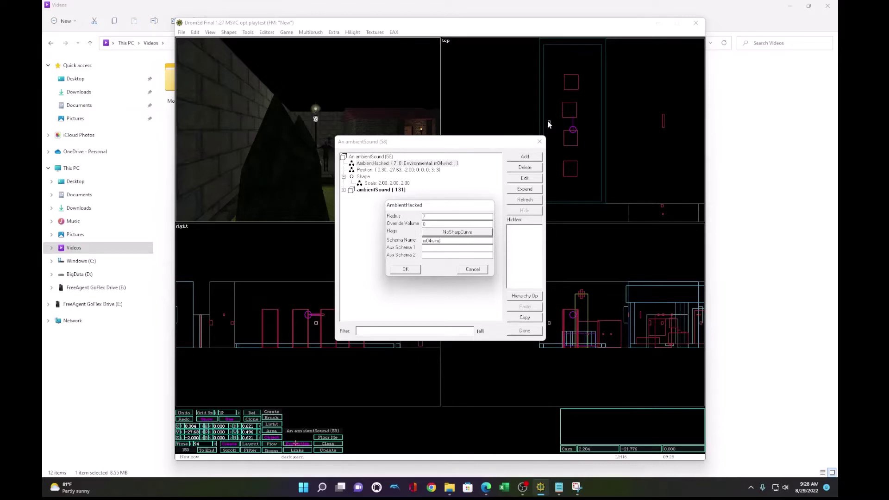
pyautogui.doubleClick(443, 214)
pyautogui.write('25')
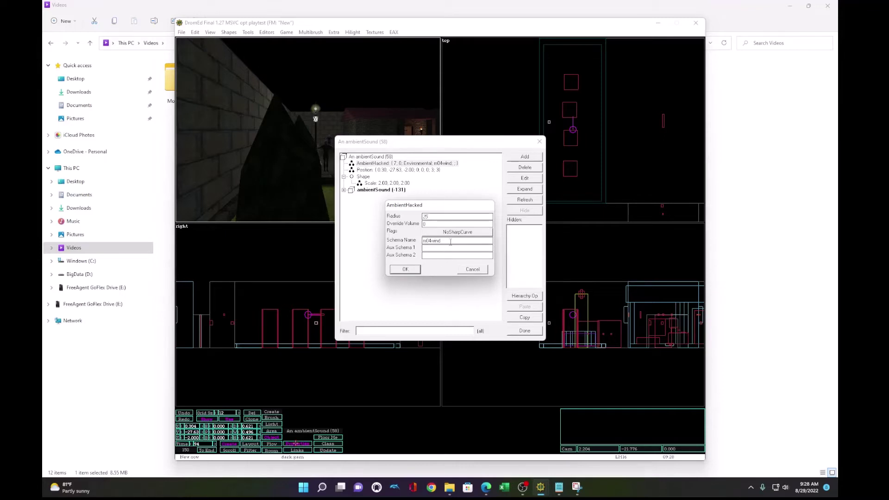
# Replace the grass-bed sound's schema name with another m04 schema and clone the object into the grass bed across the yard.
pyautogui.doubleClick(453, 241)
pyautogui.write('m04')
pyautogui.click(405, 270)
pyautogui.click(525, 331)
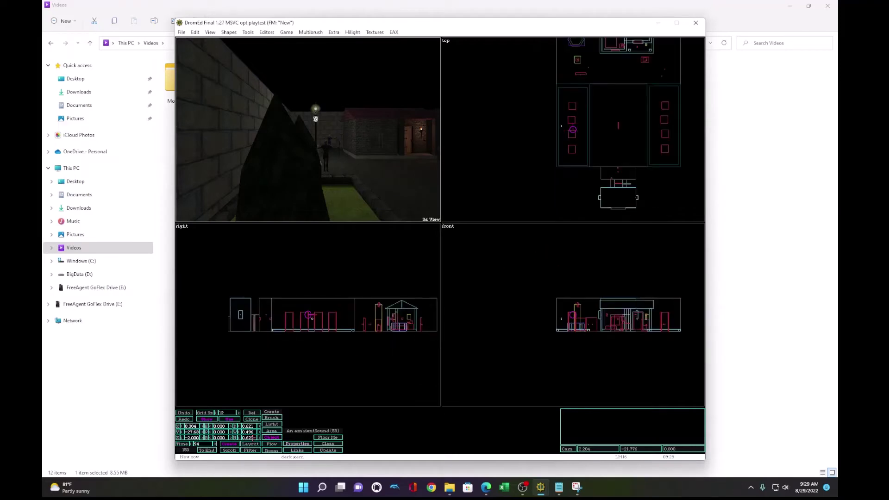
pyautogui.keyDown('shift'); pyautogui.moveTo(561, 126); pyautogui.dragTo(695, 126); pyautogui.keyUp('shift')
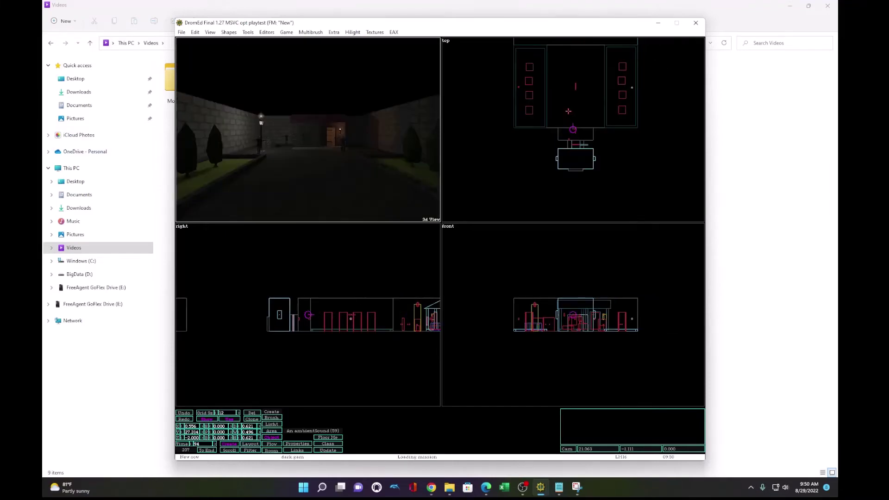
# Playtest the mission, walking past the hedges to the house door to hear the ambient sounds, and select the triangle-toothed lockpick.
pyautogui.click(286, 33)
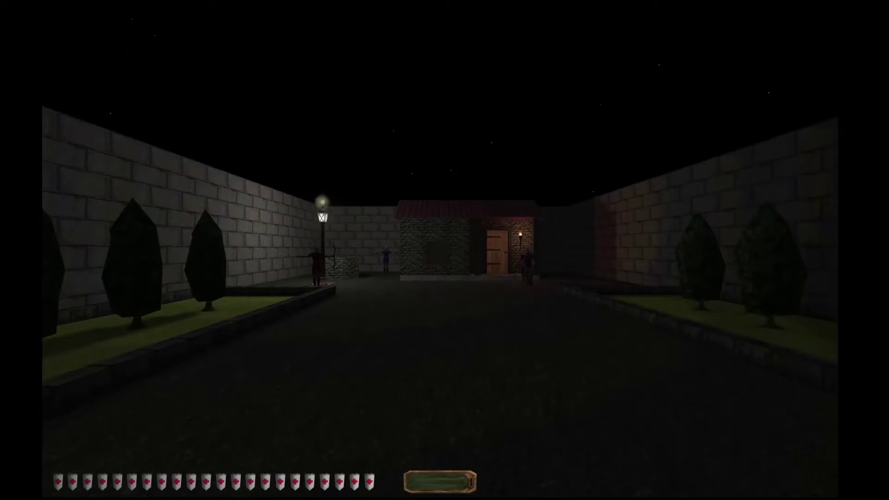
pyautogui.press('w')
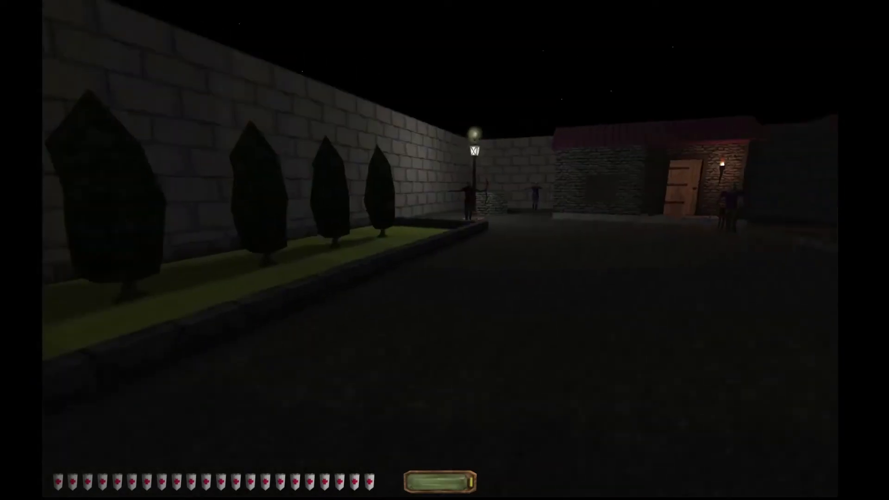
pyautogui.press('w')
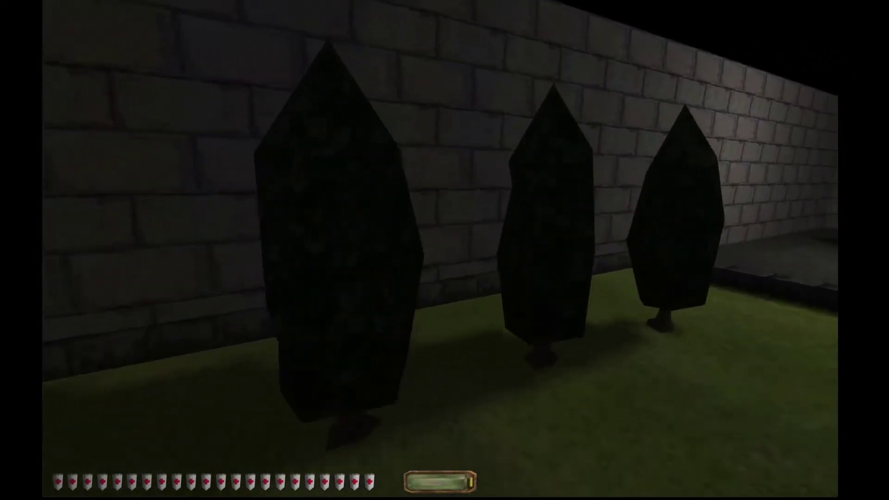
pyautogui.press('w')
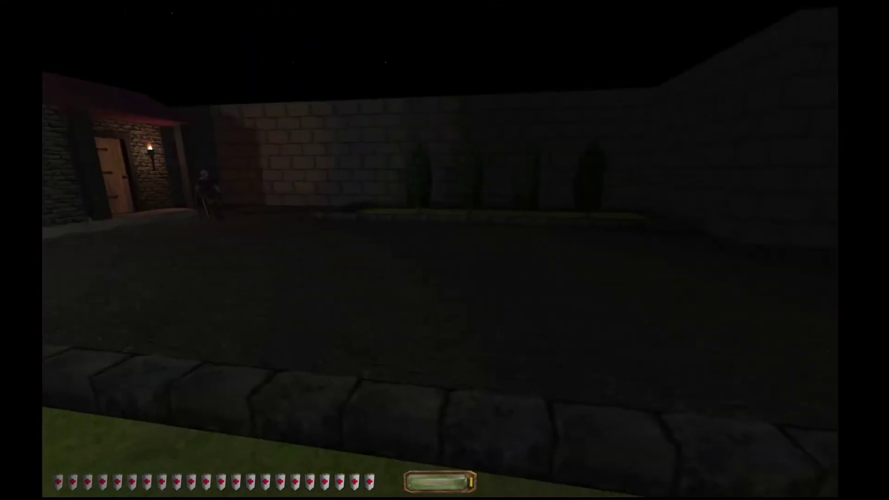
pyautogui.press('w')
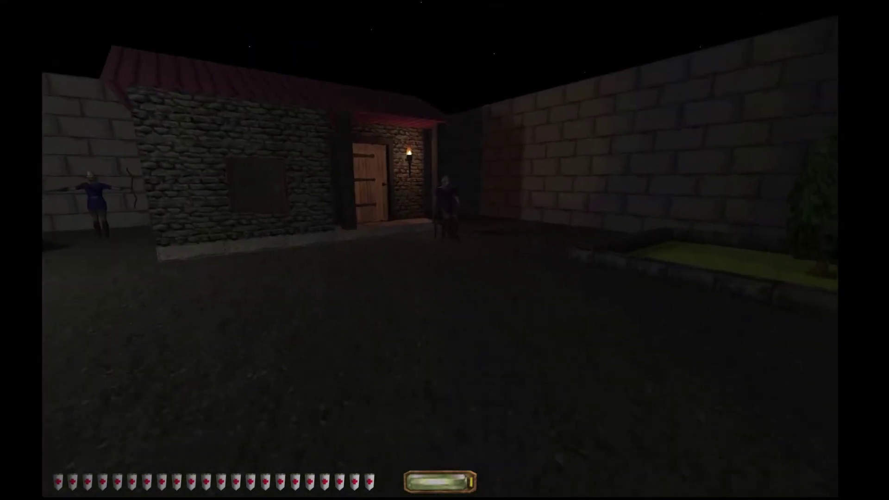
pyautogui.press('w')
pyautogui.press('Tab')
pyautogui.press('Tab')
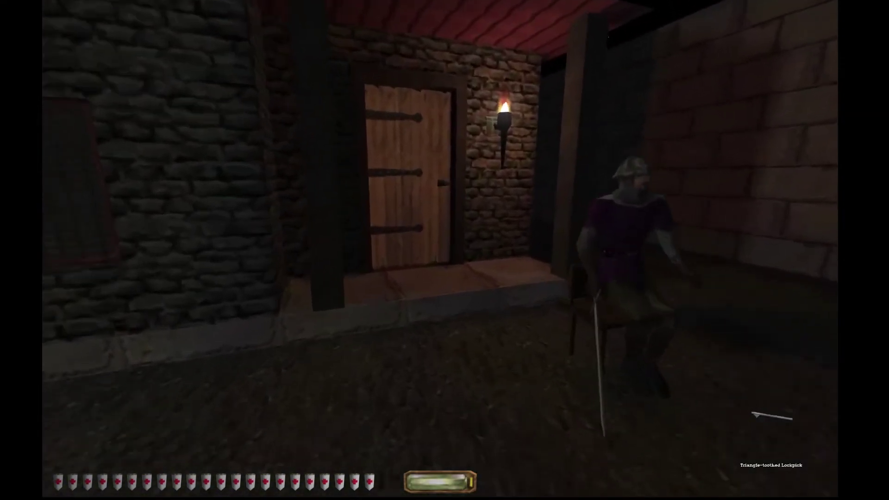
# Pick the house door's lock with the triangle-toothed and square-toothed lockpicks and step inside the house.
pyautogui.press('w')
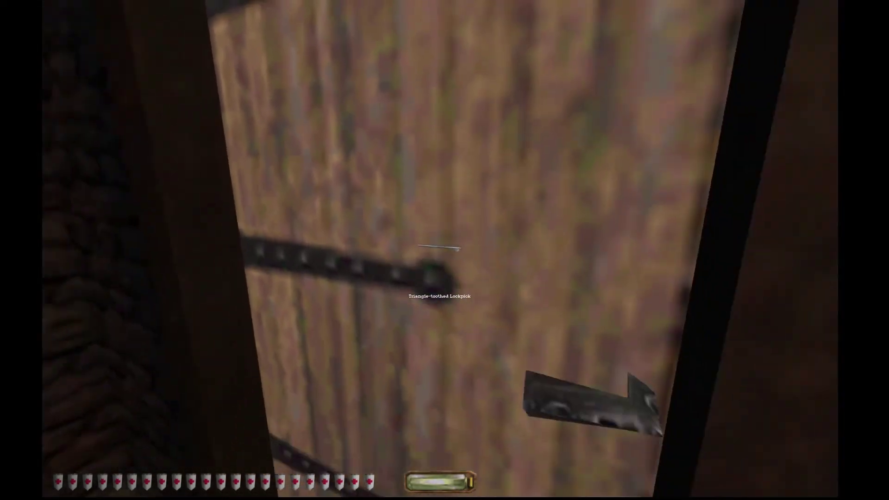
pyautogui.press('s')
pyautogui.rightClick(440, 249)
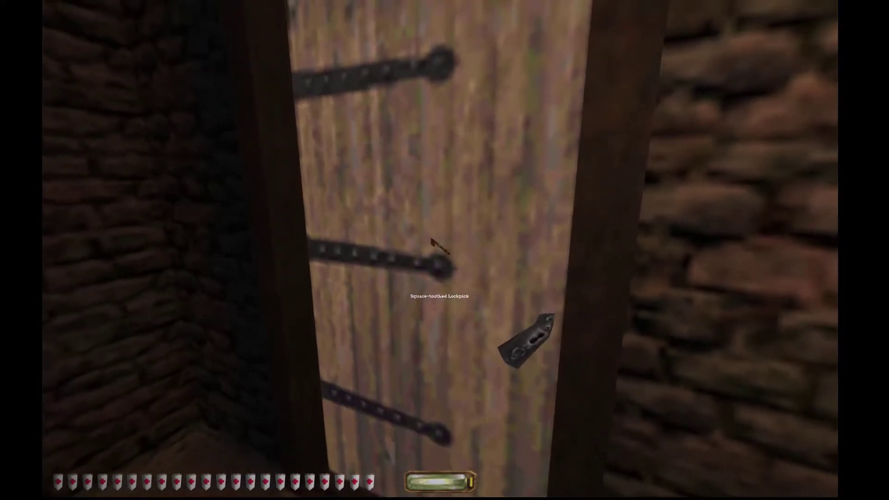
pyautogui.press('w')
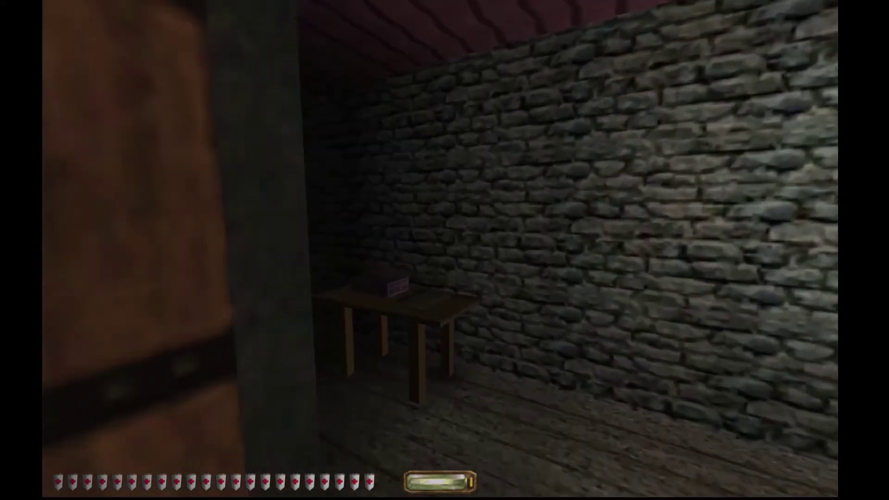
pyautogui.press('w')
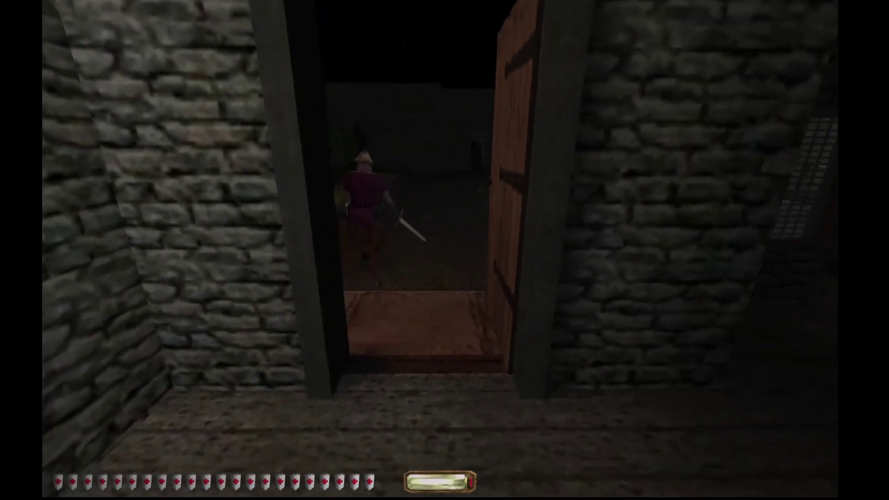
# Walk back out along the hedges in the grass bed to check the yard's ambient sounds, and return to the editor.
pyautogui.press('w')
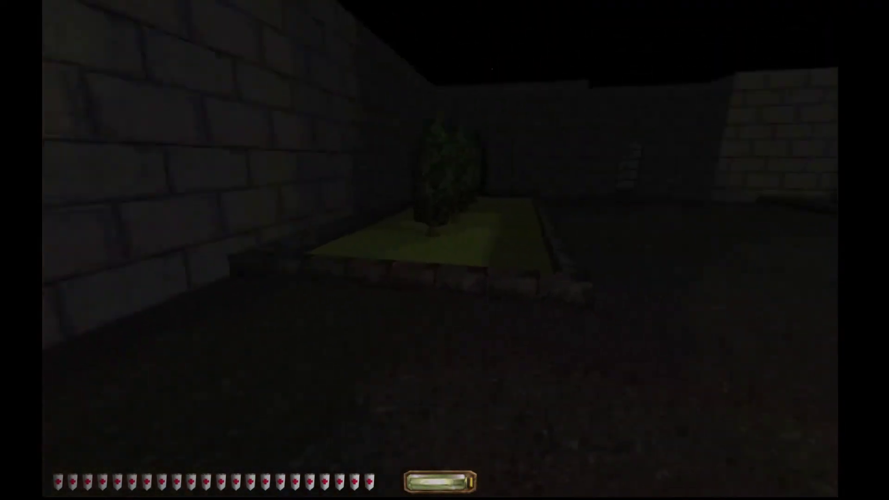
pyautogui.press('w')
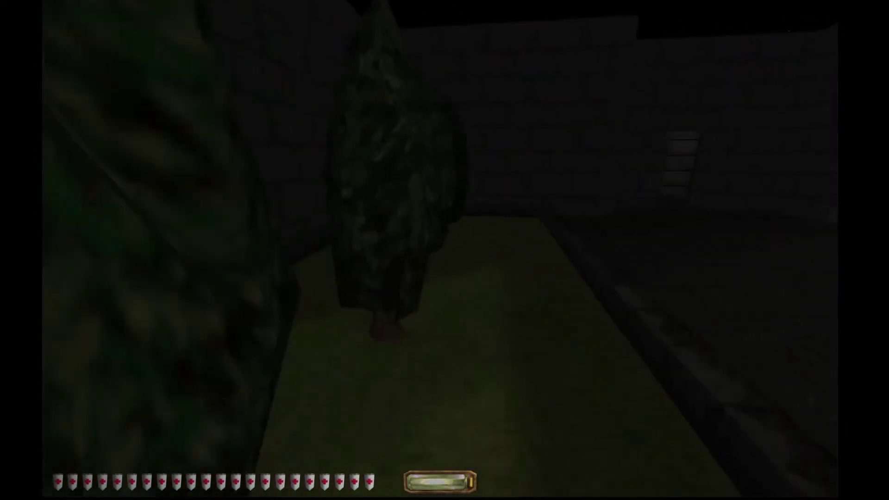
pyautogui.press('w')
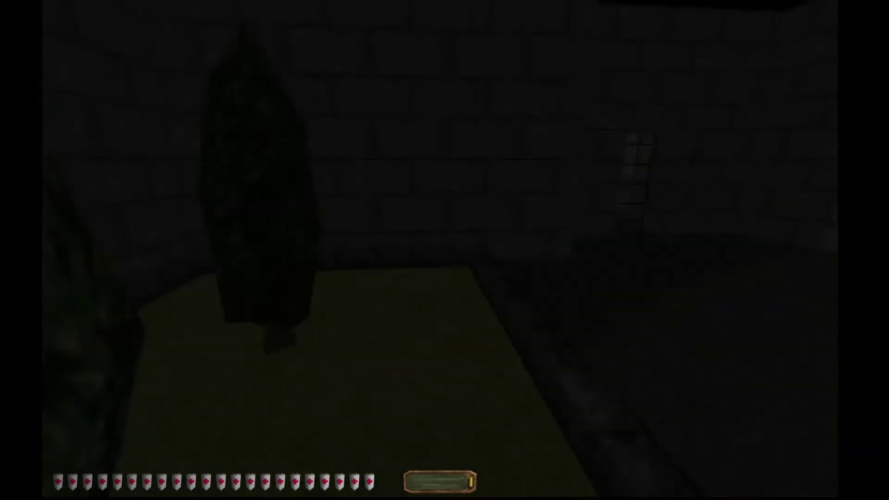
pyautogui.press('w')
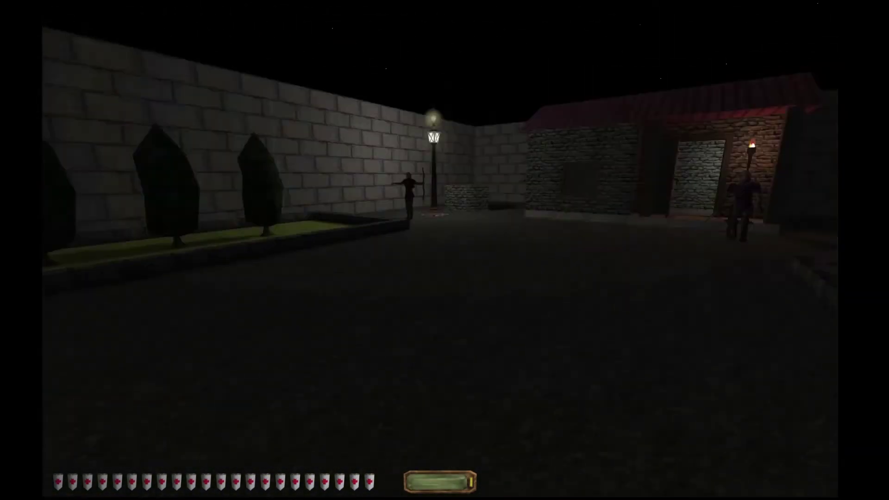
pyautogui.press('s')
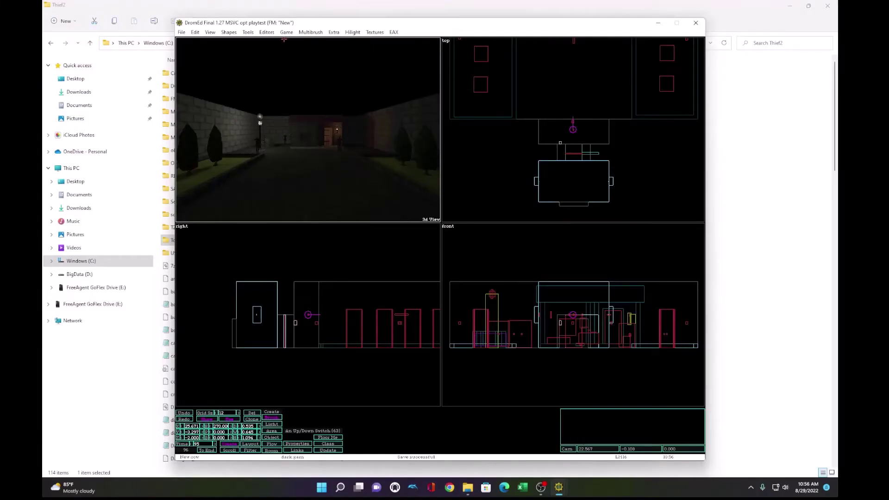
# In the mission variables' Dark Mission Description, set the mission number to 17 and fill in the mission pathname.
pyautogui.click(267, 32)
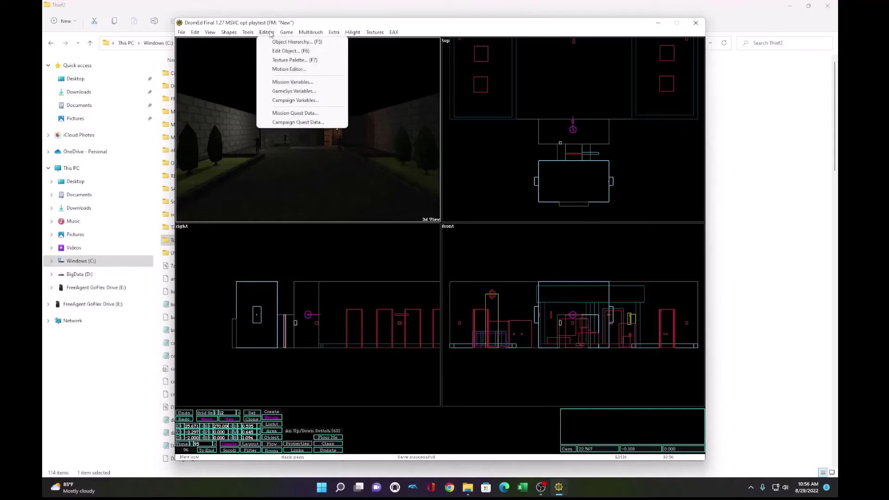
pyautogui.click(283, 83)
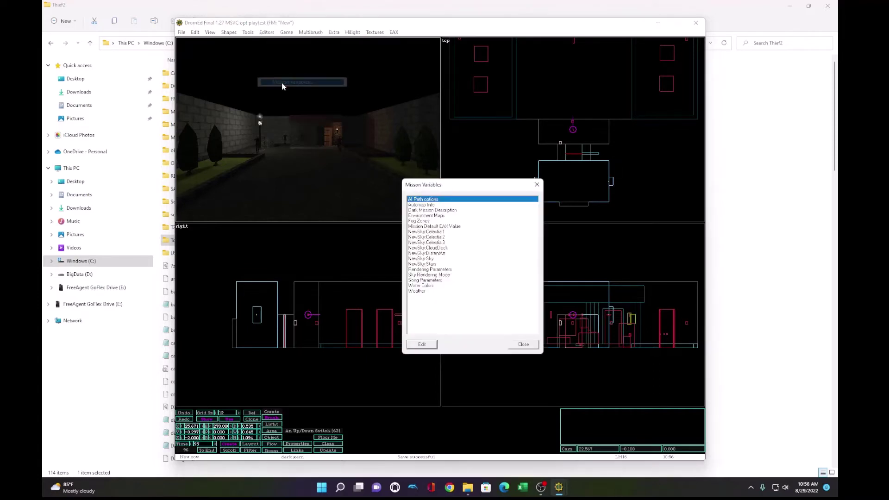
pyautogui.click(424, 211)
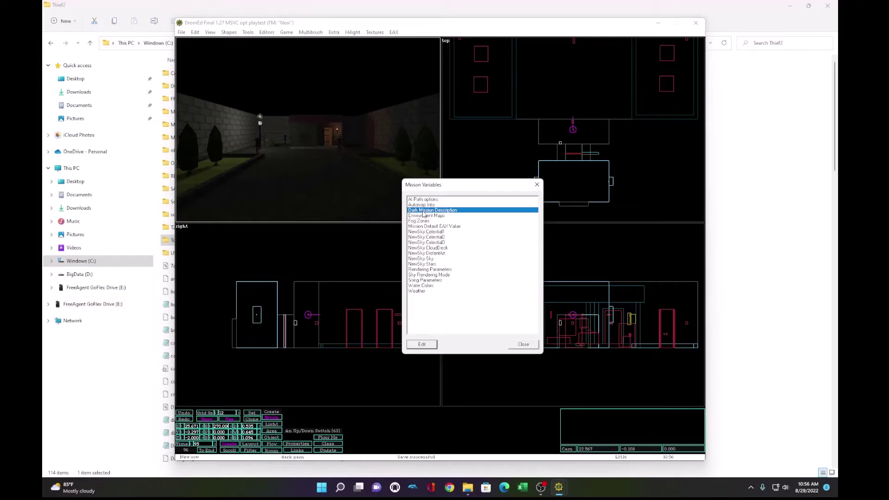
pyautogui.doubleClick(423, 211)
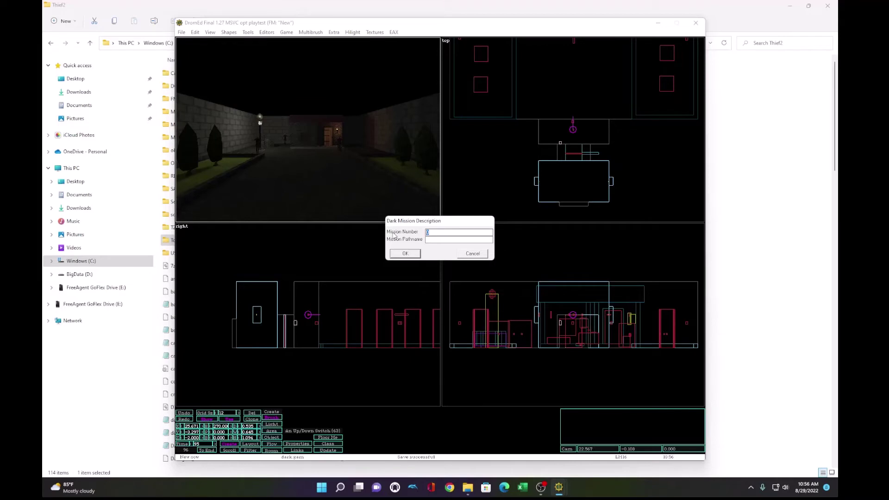
pyautogui.write('17')
pyautogui.click(432, 238)
pyautogui.write('m')
pyautogui.click(406, 253)
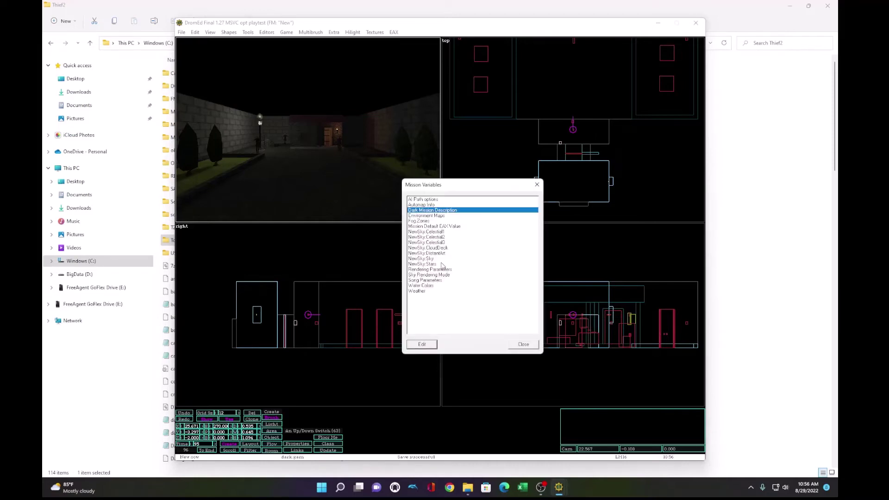
# Close the mission variables and save the mission over the existing New.cow file.
pyautogui.click(522, 344)
pyautogui.click(182, 32)
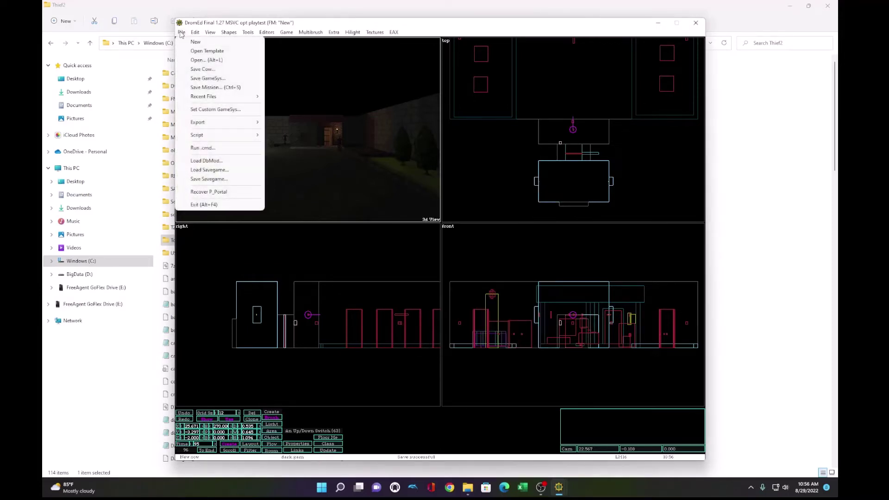
pyautogui.click(192, 69)
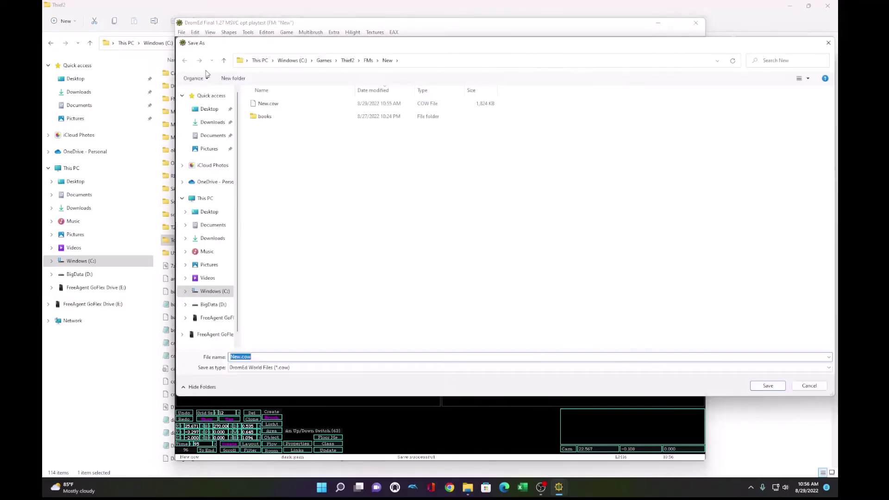
pyautogui.doubleClick(273, 107)
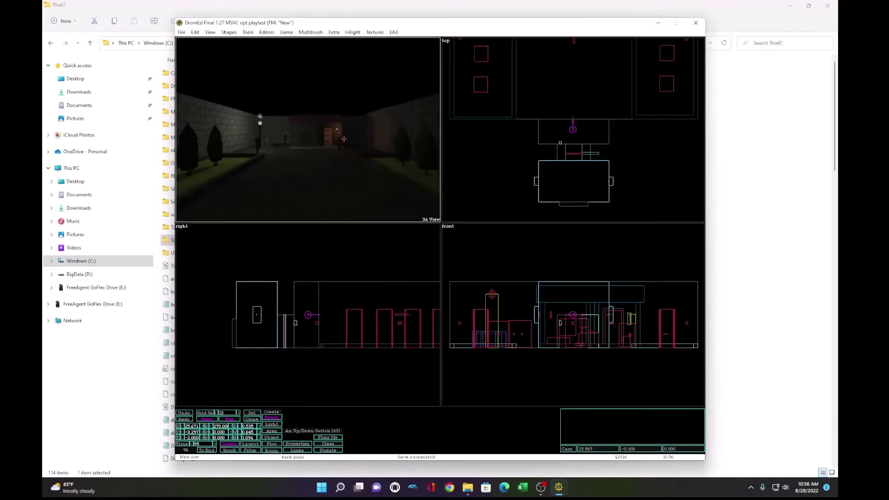
# Switch to File Explorer and launch GoalMaster.exe from the Tools\GoalMaster 1.0 folder of Thief2.
pyautogui.click(763, 129)
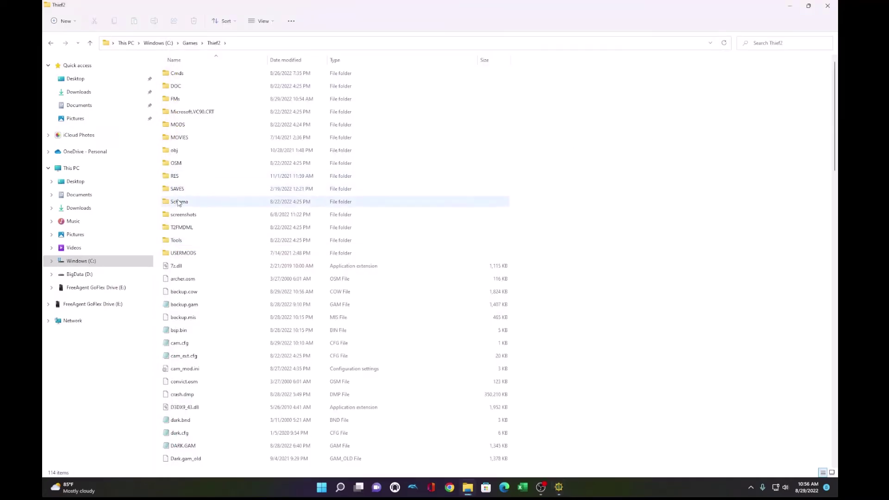
pyautogui.doubleClick(178, 242)
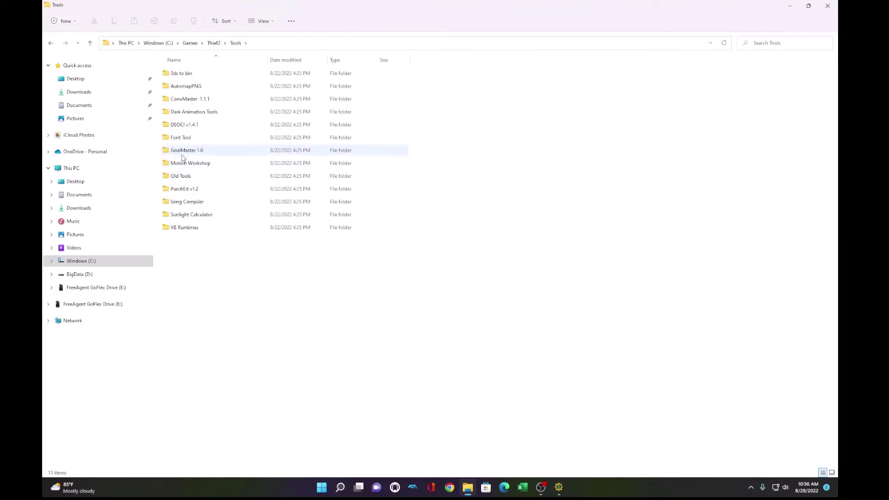
pyautogui.click(182, 158)
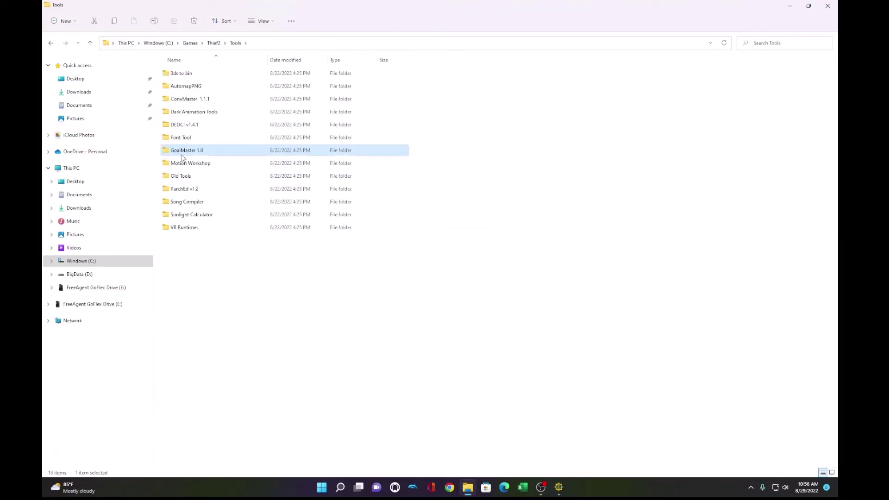
pyautogui.doubleClick(182, 156)
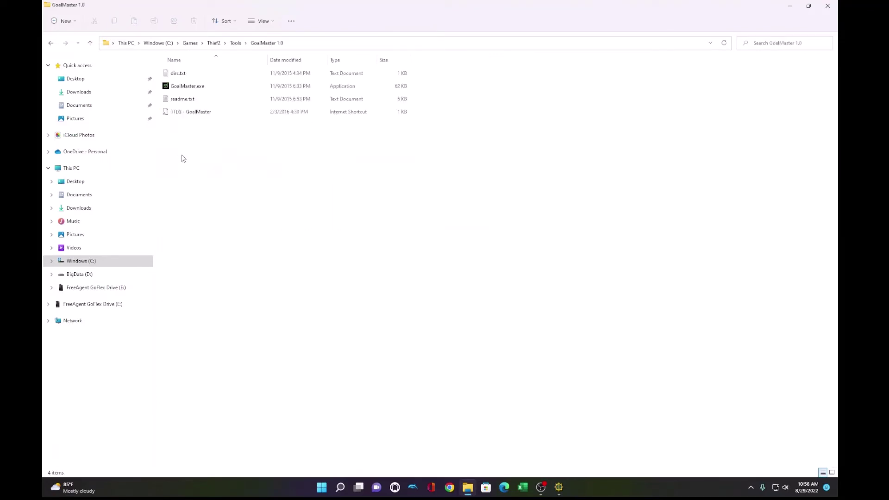
pyautogui.click(184, 88)
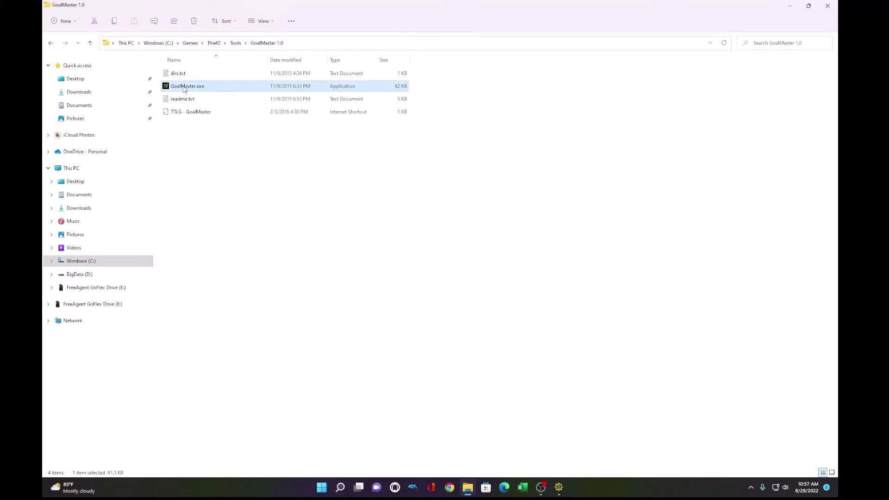
pyautogui.doubleClick(183, 87)
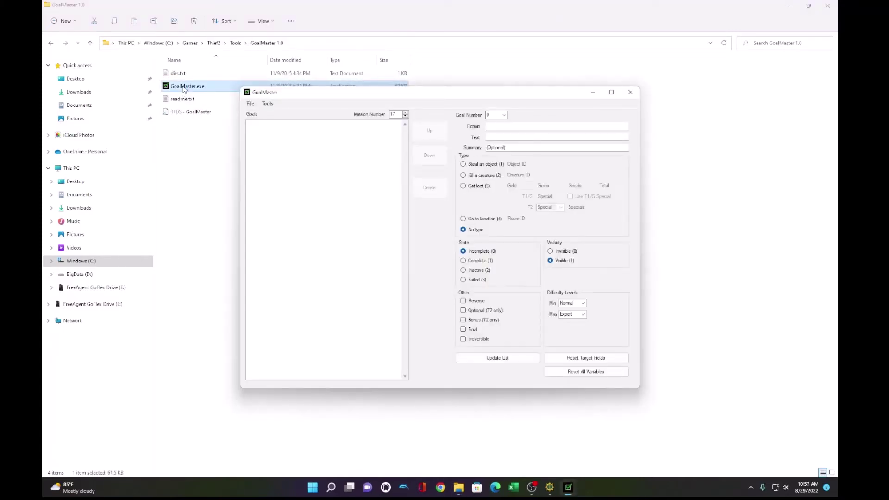
# For goal 0, enter "Get medallion" as both fiction and text, and set its type to Steal an object.
pyautogui.click(496, 127)
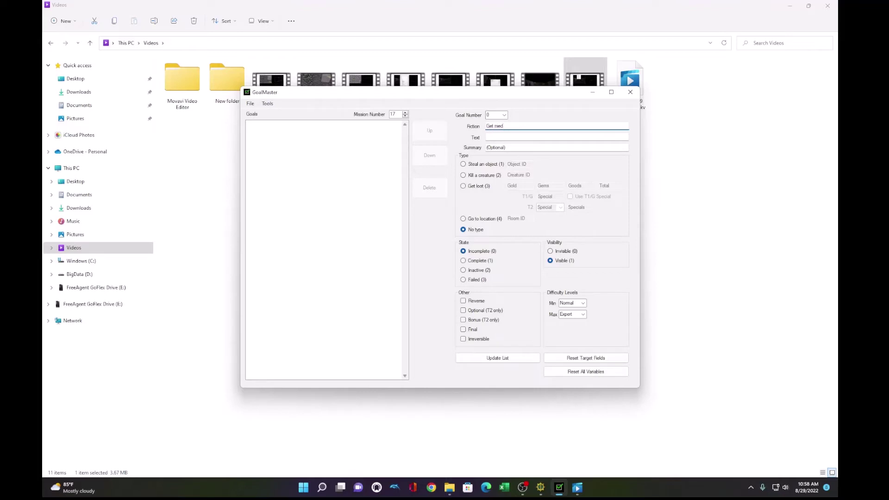
pyautogui.press('Tab')
pyautogui.write('G')
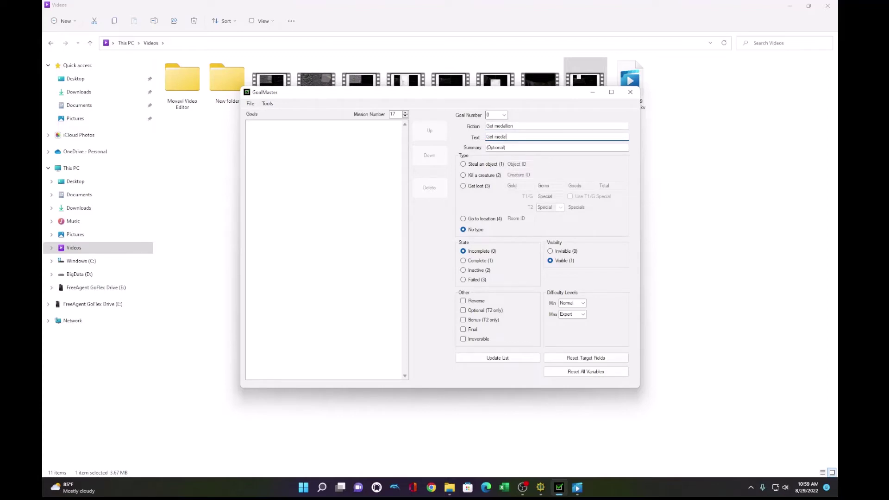
pyautogui.write('et medallion')
pyautogui.click(531, 126)
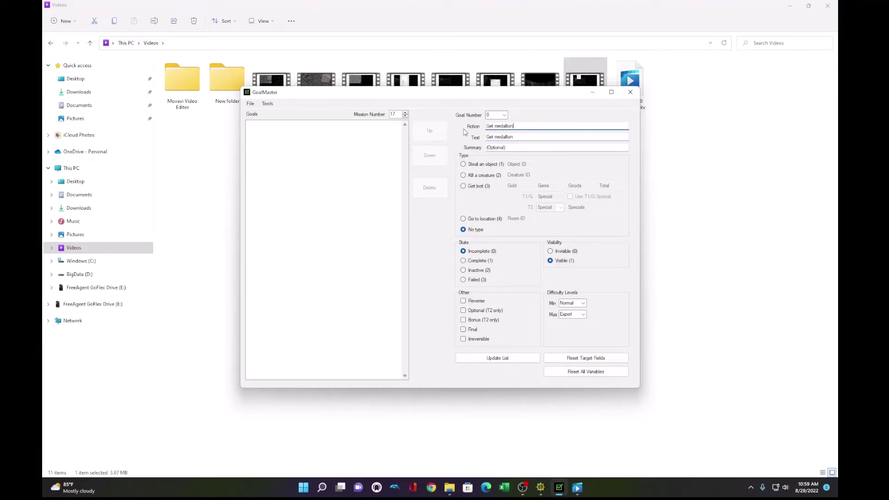
pyautogui.moveTo(517, 126); pyautogui.dragTo(483, 129)
pyautogui.press('Tab')
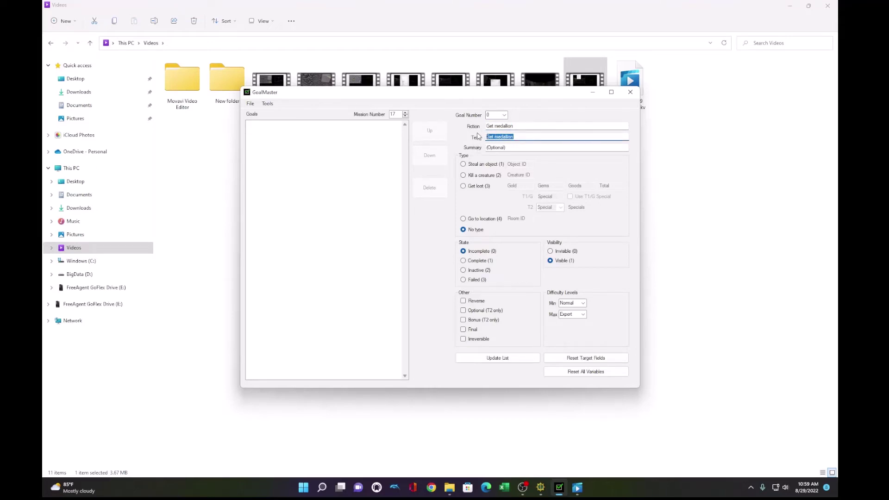
pyautogui.click(522, 137)
pyautogui.click(478, 167)
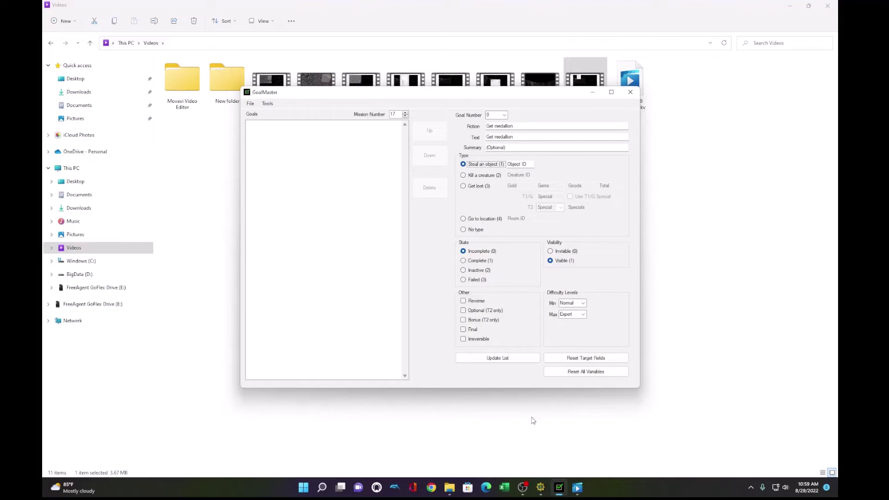
# Switch to DromEd and select the KeeperMedal in the house to look up its object ID.
pyautogui.moveTo(540, 488)
pyautogui.click(585, 440)
pyautogui.scroll(-5, 599, 128)
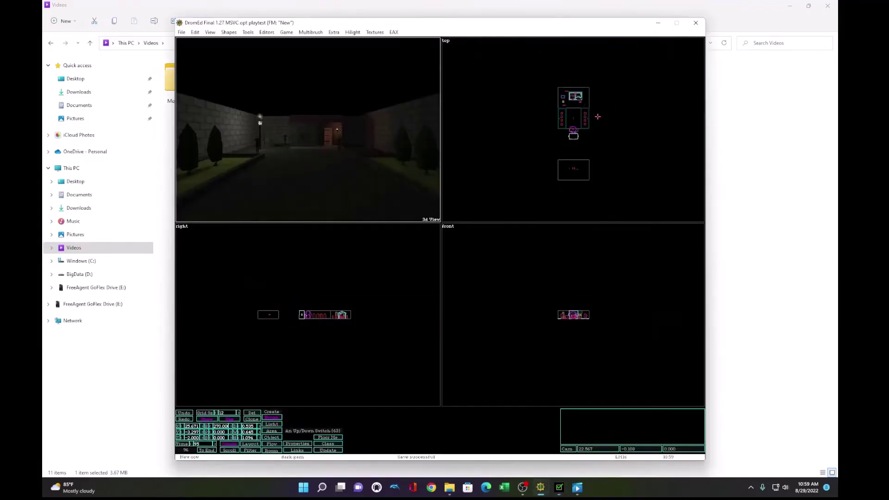
pyautogui.middleClick(577, 97)
pyautogui.scroll(5, 571, 106)
pyautogui.middleClick(561, 101)
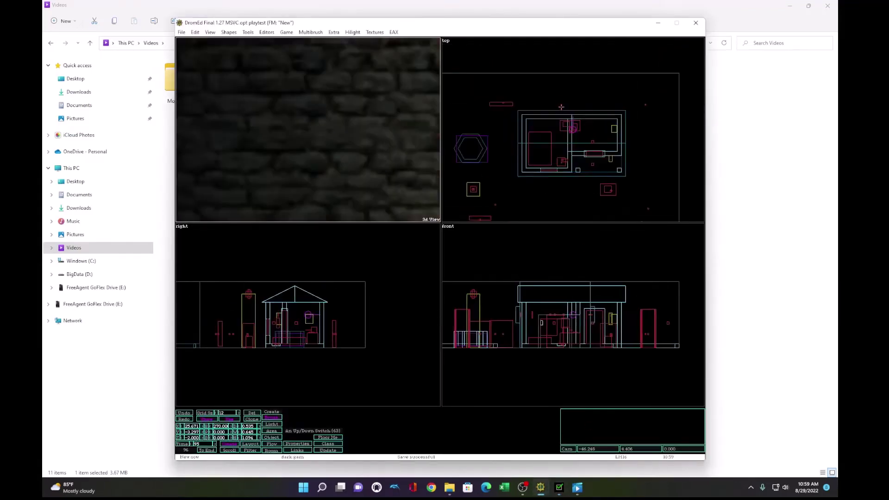
pyautogui.scroll(3, 558, 150)
pyautogui.click(568, 134)
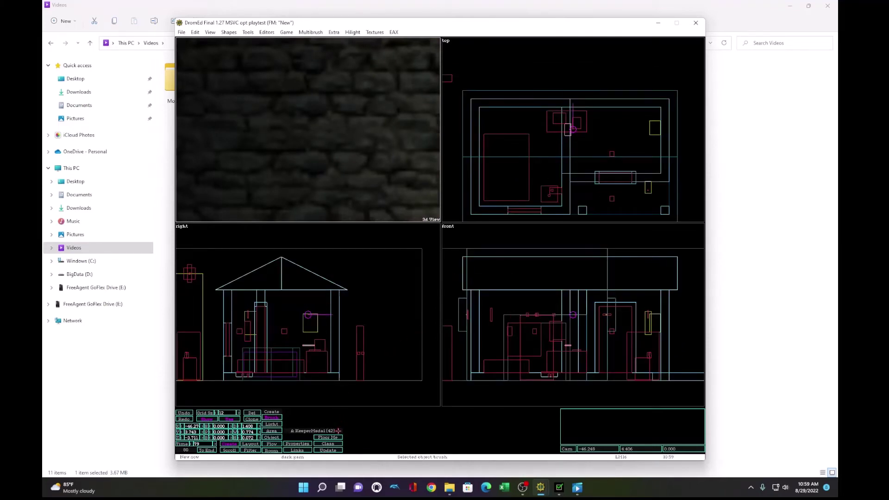
# Return to GoalMaster, set the object ID of the medallion goal to 42 and add the goal to the list.
pyautogui.click(658, 22)
pyautogui.click(526, 164)
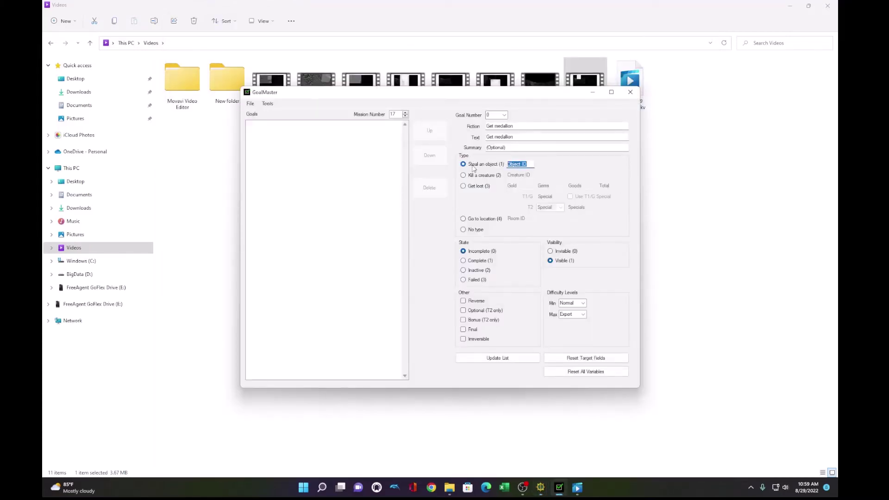
pyautogui.write('42')
pyautogui.click(514, 359)
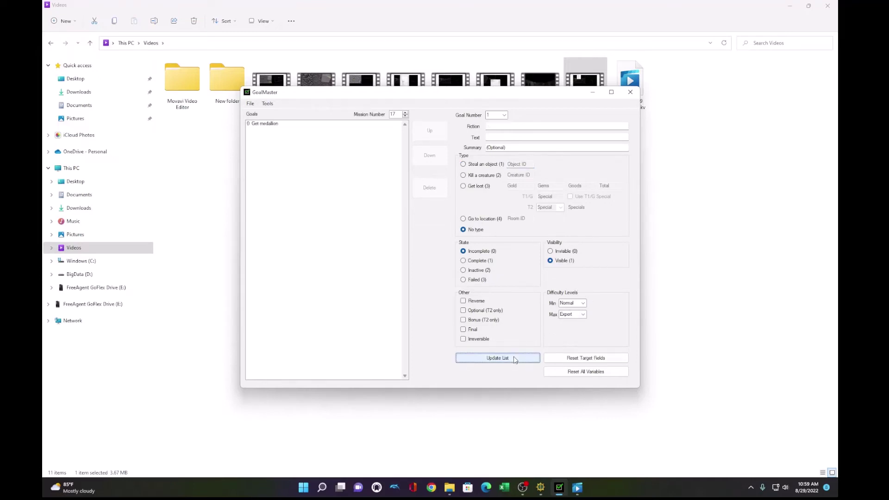
# Define goal 1 with "Get 200 loot" as fiction and text, type Get loot with 200, choose its minimum difficulty, and add it to the list.
pyautogui.click(499, 125)
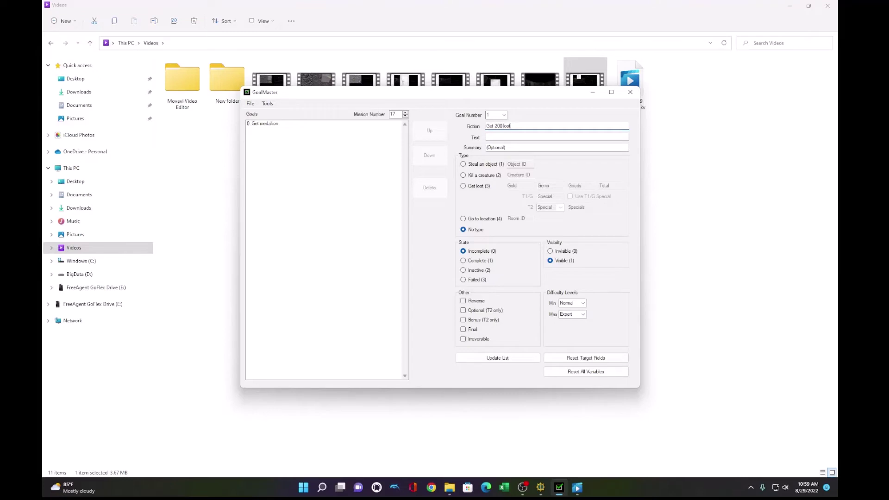
pyautogui.write('Get 200 loot')
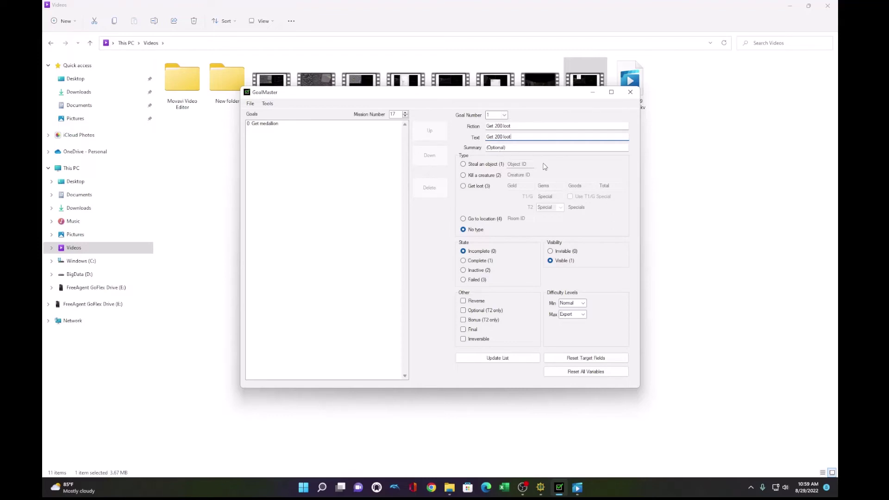
pyautogui.click(472, 189)
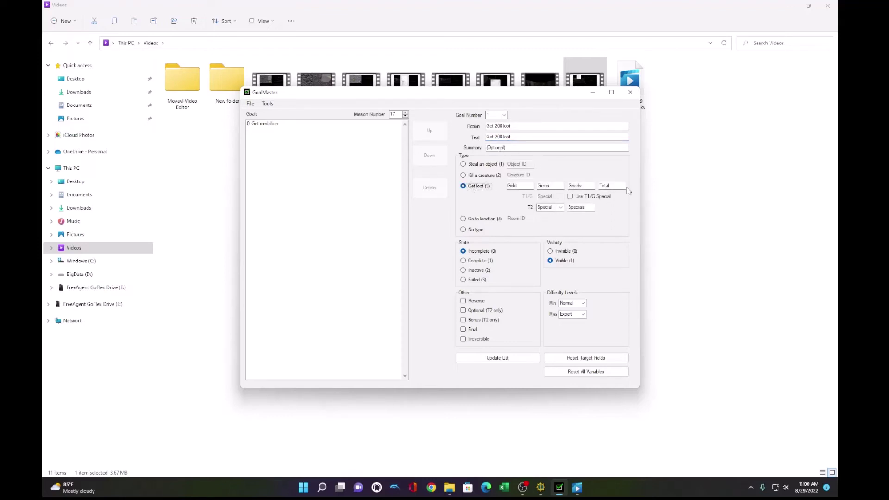
pyautogui.write('200')
pyautogui.click(583, 304)
pyautogui.click(575, 317)
pyautogui.click(501, 361)
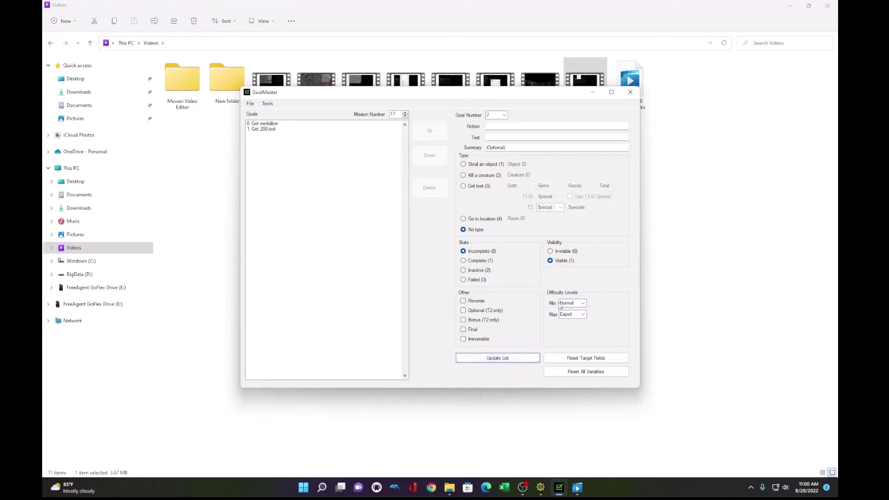
# For goal 2, enter "Get out" as both fiction and text and set its type to Go to location.
pyautogui.click(517, 127)
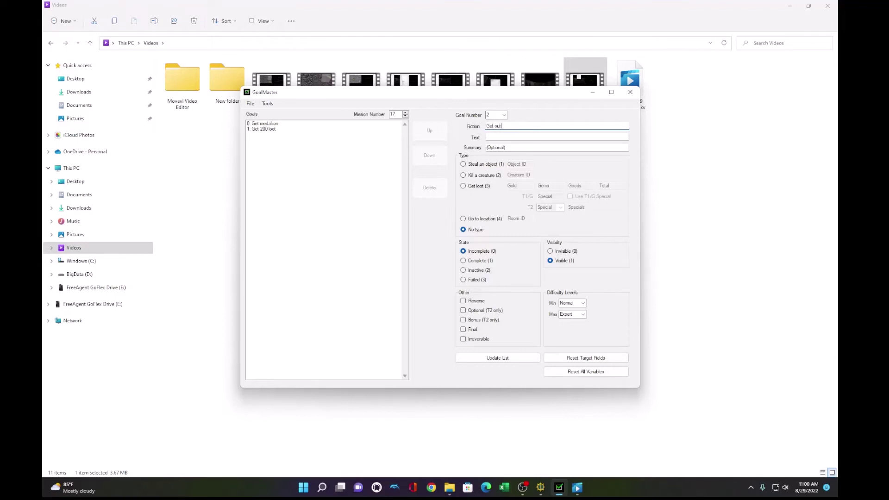
pyautogui.press('Tab')
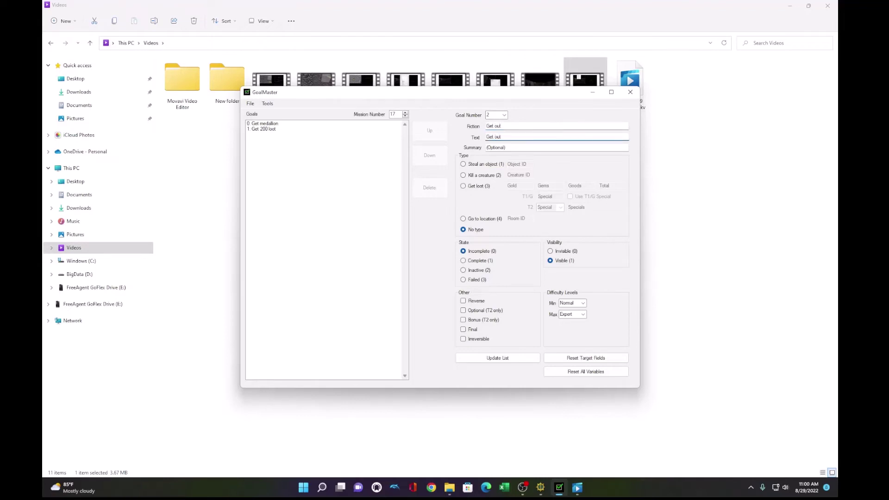
pyautogui.click(476, 221)
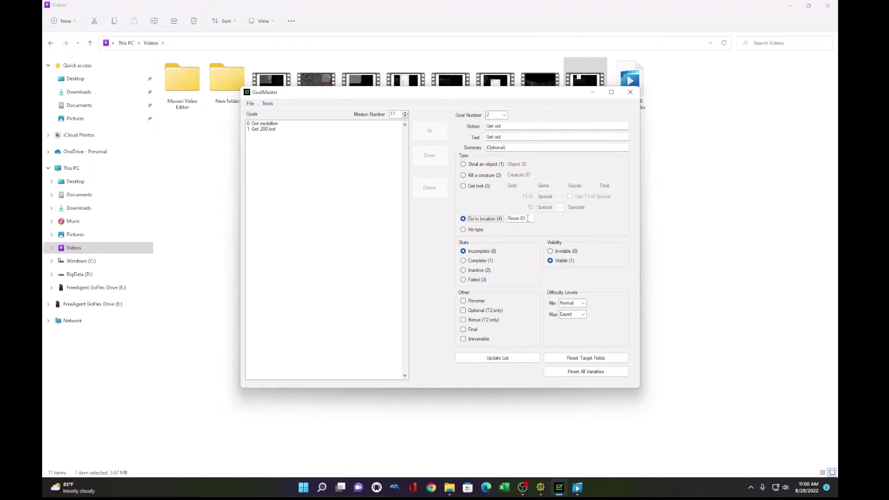
pyautogui.moveTo(528, 219); pyautogui.dragTo(506, 221)
# Switch to DromEd, teleport the camera out of the house to the small area beyond the street's end, and inspect its room brush.
pyautogui.moveTo(541, 488)
pyautogui.click(574, 445)
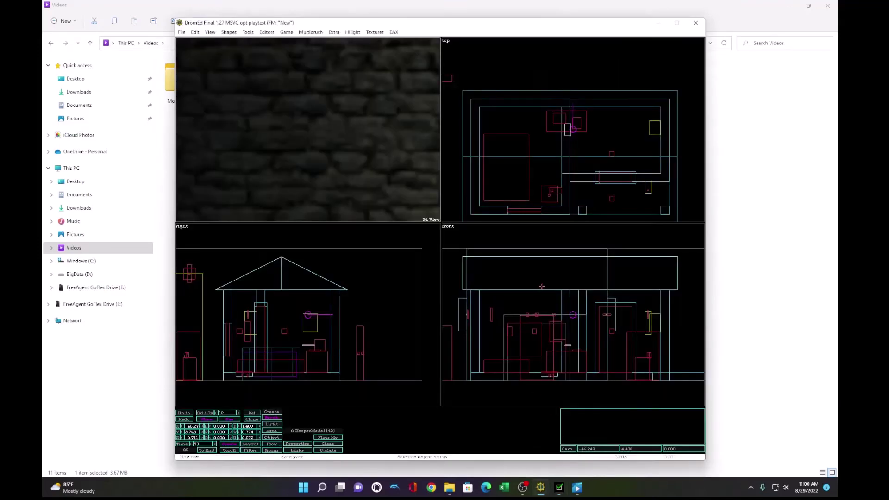
pyautogui.rightClick(555, 197)
pyautogui.click(555, 196)
pyautogui.scroll(-1, 553, 198)
pyautogui.rightClick(569, 207)
pyautogui.click(568, 208)
pyautogui.rightClick(568, 207)
pyautogui.click(569, 208)
pyautogui.rightClick(569, 207)
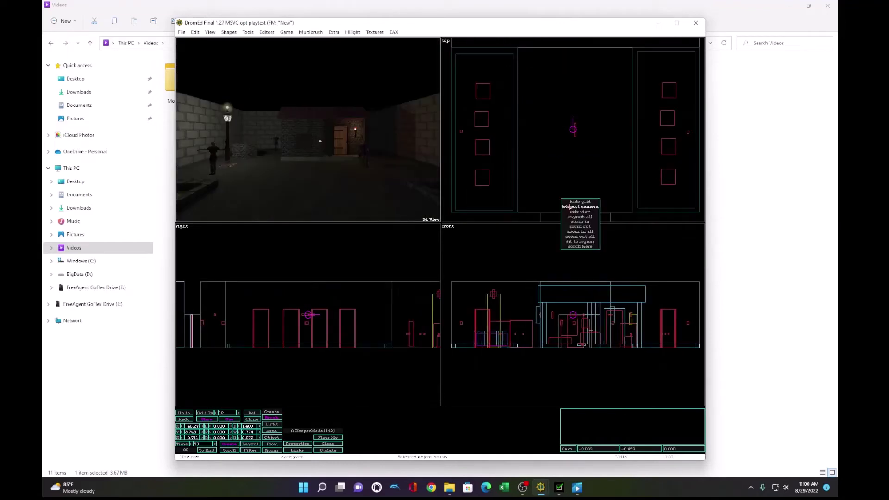
pyautogui.click(569, 207)
pyautogui.click(552, 143)
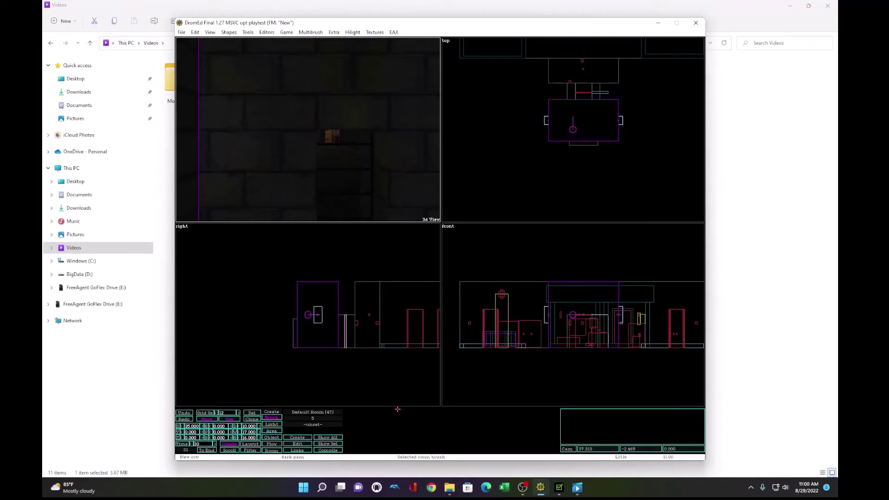
pyautogui.press('Tab')
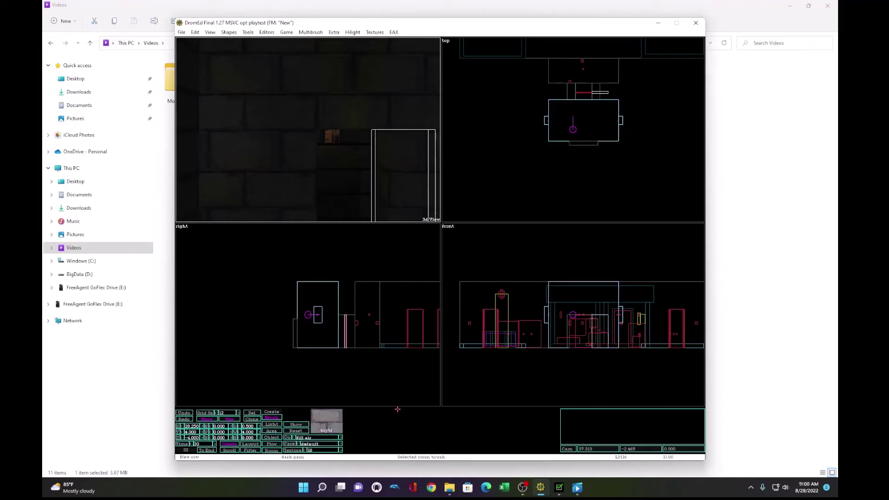
# In the object hierarchy's Rooms tree, add a new room named EndRoom under Default Room.
pyautogui.click(266, 32)
pyautogui.click(318, 99)
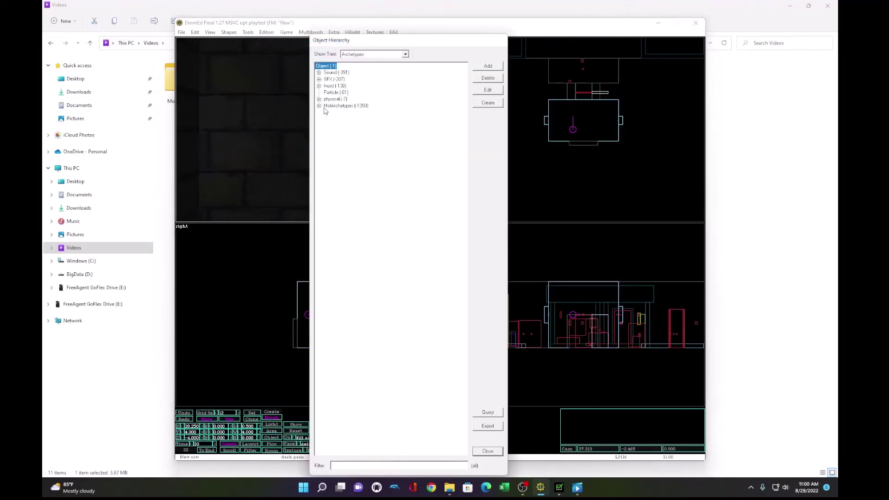
pyautogui.click(405, 54)
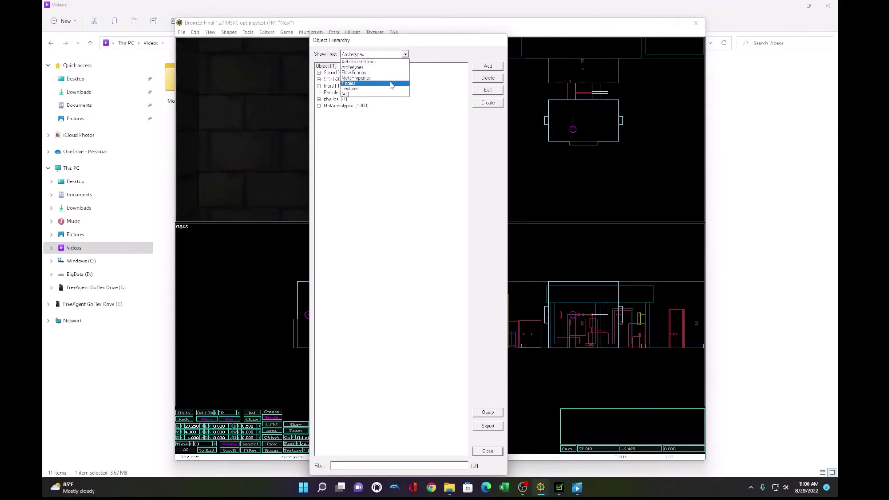
pyautogui.click(347, 84)
pyautogui.click(338, 74)
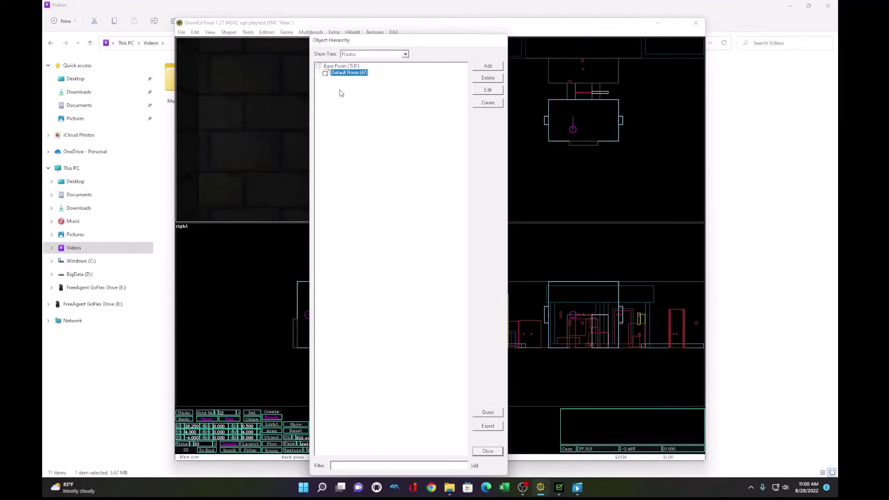
pyautogui.click(481, 67)
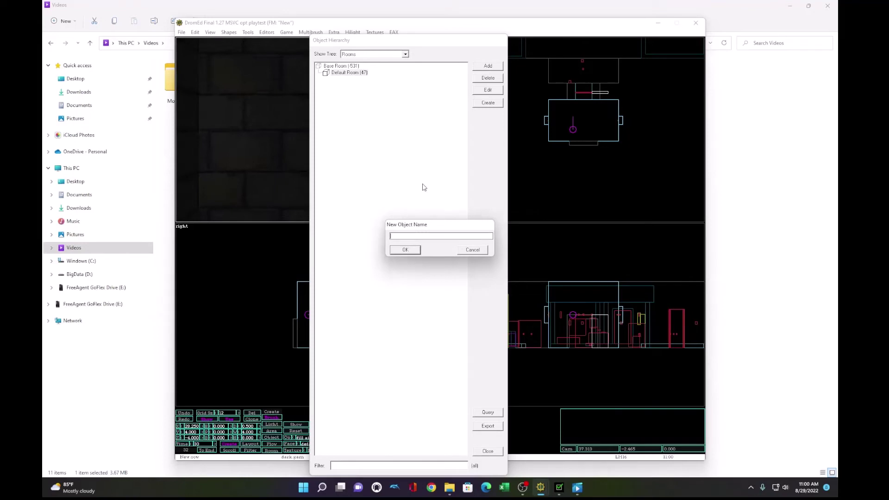
pyautogui.write('EndRoom')
pyautogui.click(403, 250)
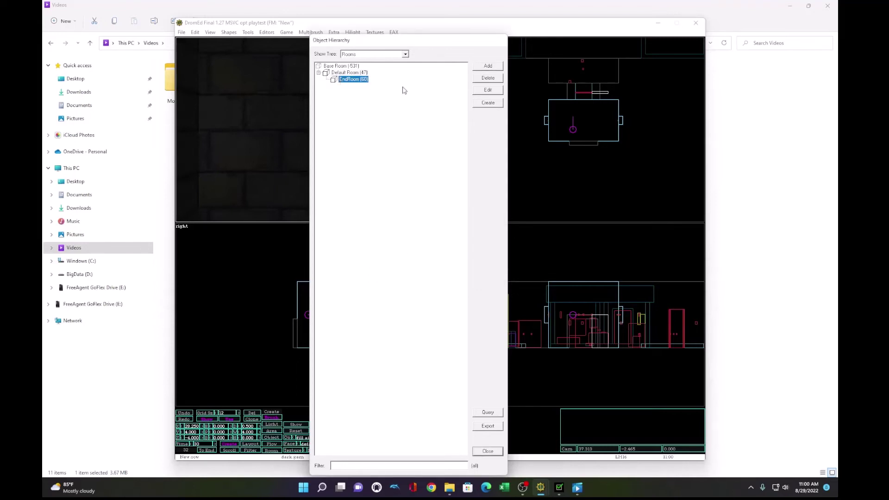
# Add a Scripts property to EndRoom with WelcomeRoom as Script 0.
pyautogui.click(478, 92)
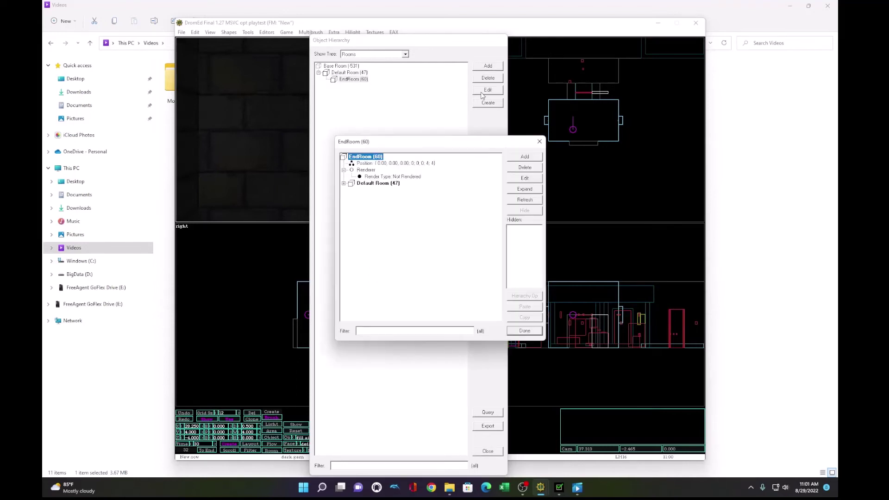
pyautogui.click(523, 160)
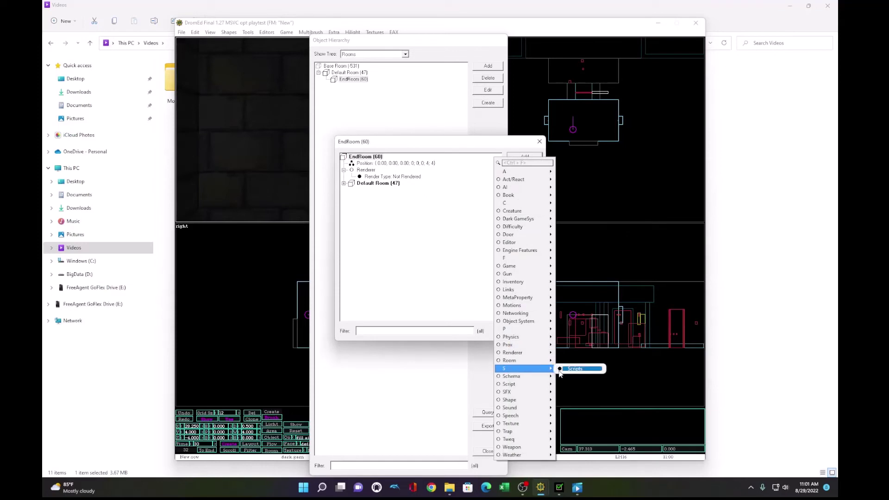
pyautogui.click(574, 369)
pyautogui.write('WelcomeRoom')
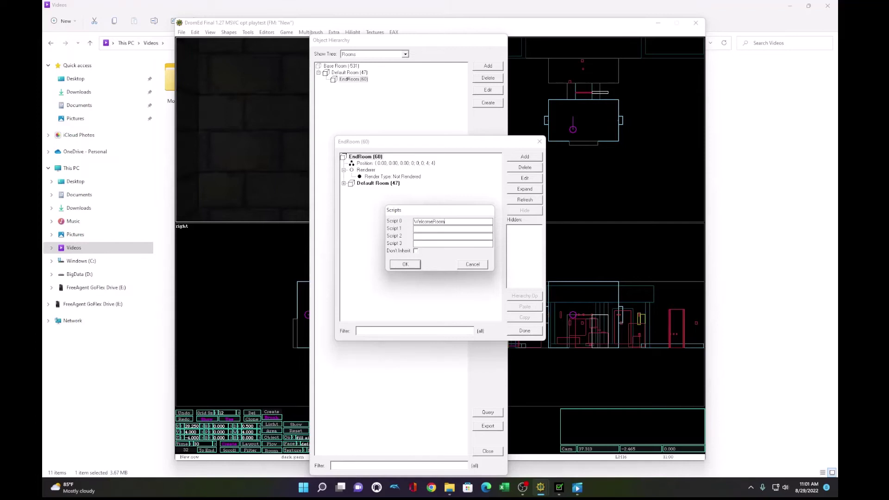
pyautogui.moveTo(461, 222); pyautogui.dragTo(403, 227)
pyautogui.click(405, 264)
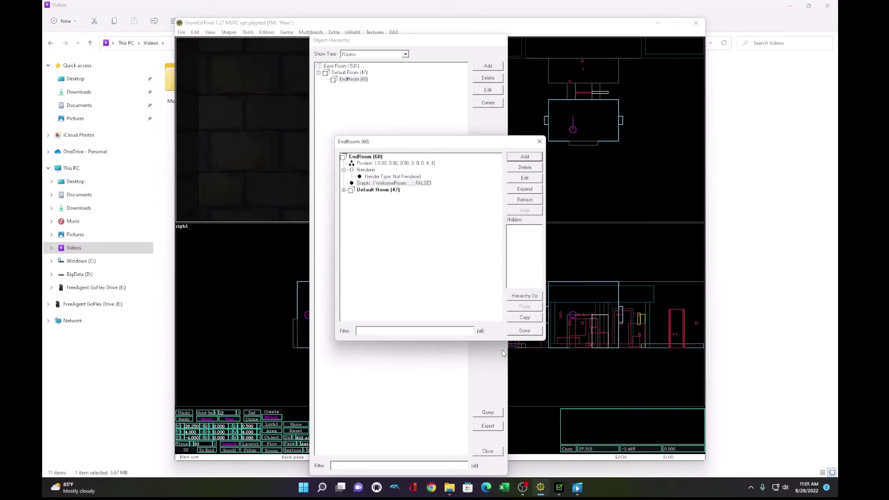
pyautogui.click(525, 330)
# Select EndRoom in the hierarchy, close it, and cycle back to the room brush around the small end area.
pyautogui.click(354, 80)
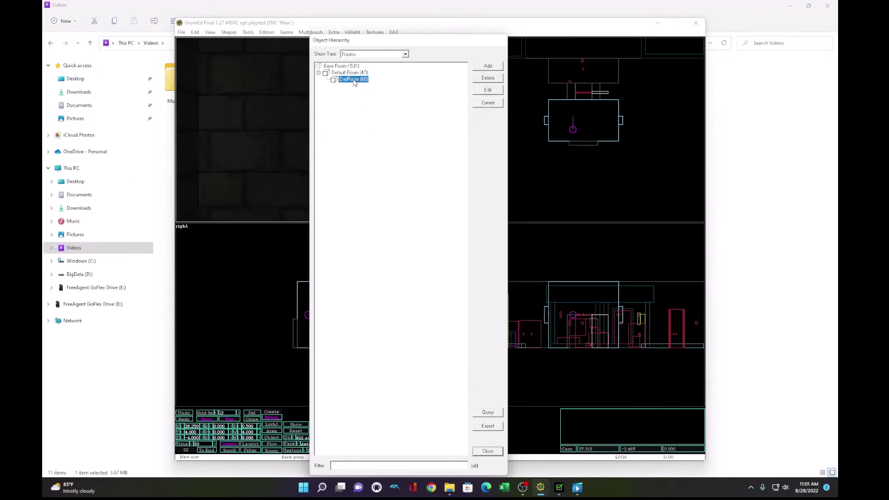
pyautogui.press('Return')
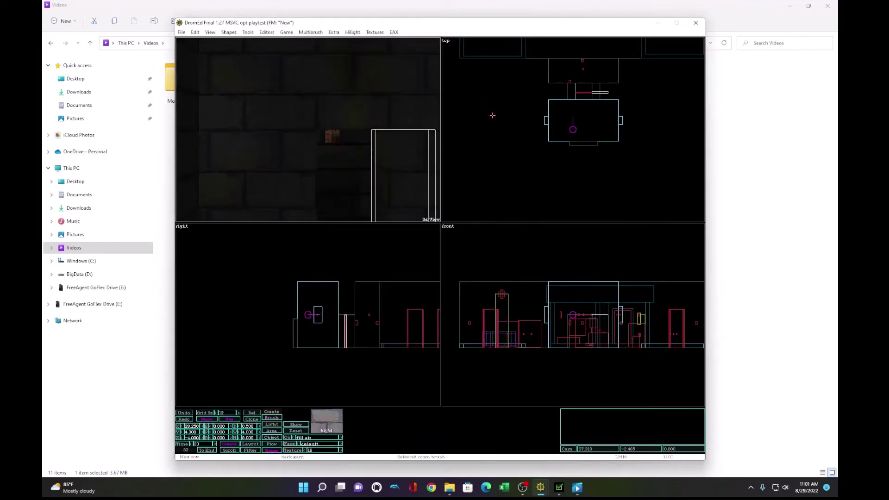
pyautogui.press('Tab')
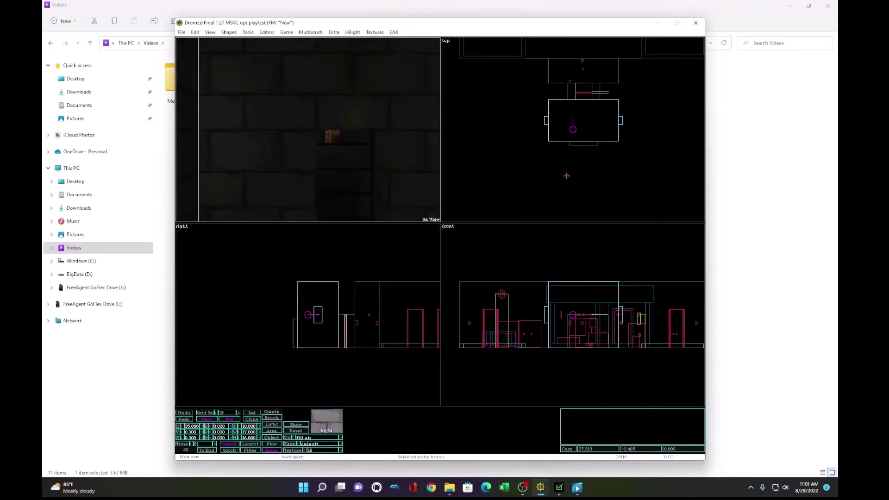
pyautogui.hotkey('shift', 'Tab')
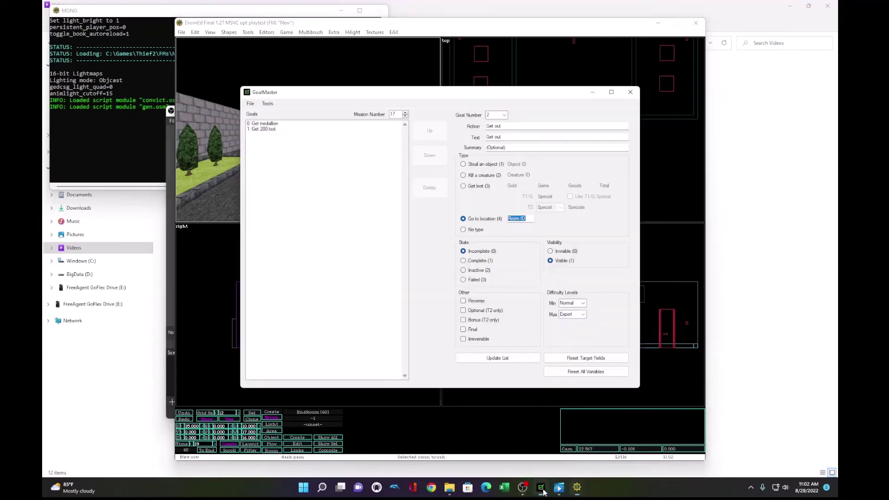
# Switch to GoalMaster, set the room ID of the "Get out" goal to 60, mark it Final and add it to the list.
pyautogui.click(541, 488)
pyautogui.write('60')
pyautogui.click(472, 331)
pyautogui.click(508, 359)
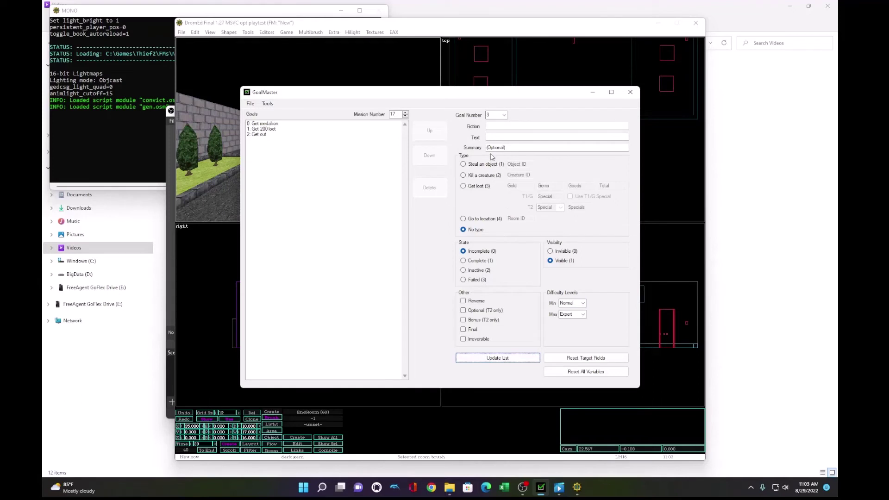
# For goal 3, enter "Don't kill" as both fiction and text and set its type to Kill a creature.
pyautogui.click(503, 126)
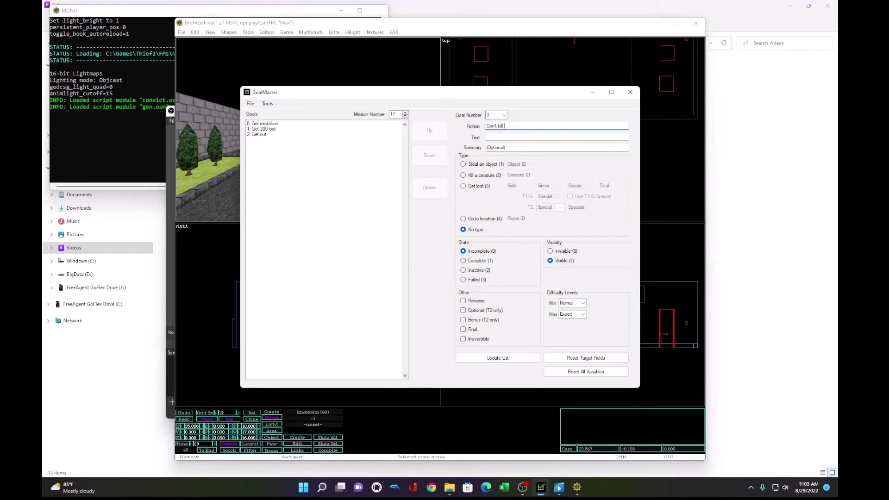
pyautogui.press('Tab')
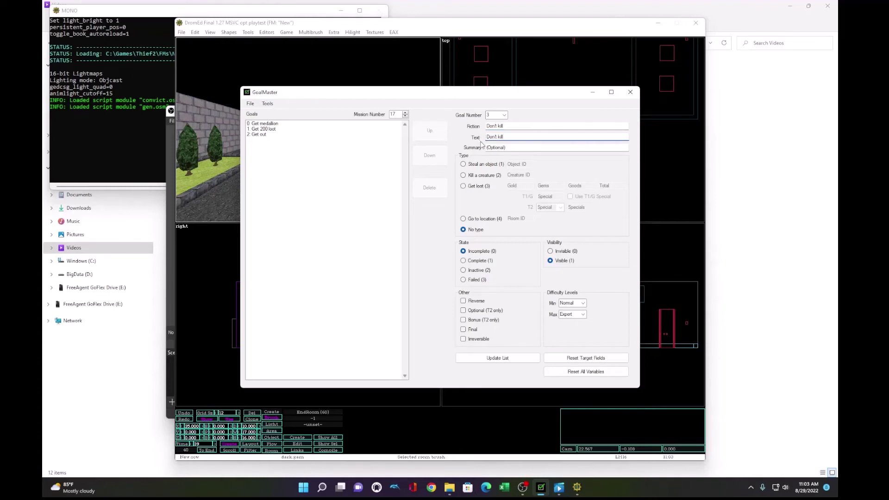
pyautogui.click(484, 175)
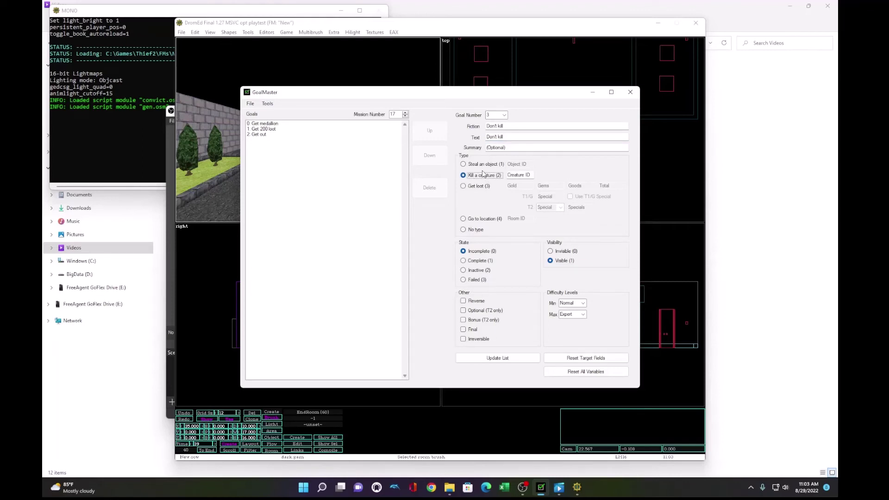
# Switch to DromEd and show all trees in the Object Hierarchy.
pyautogui.click(280, 32)
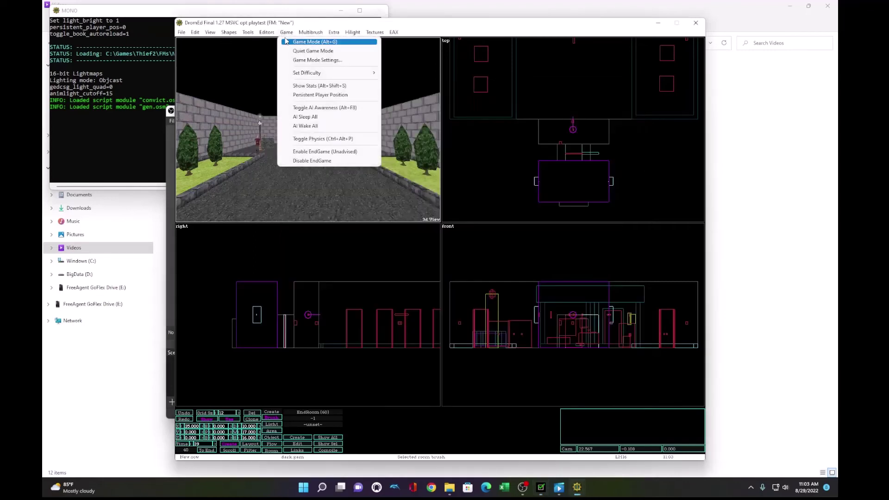
pyautogui.click(277, 42)
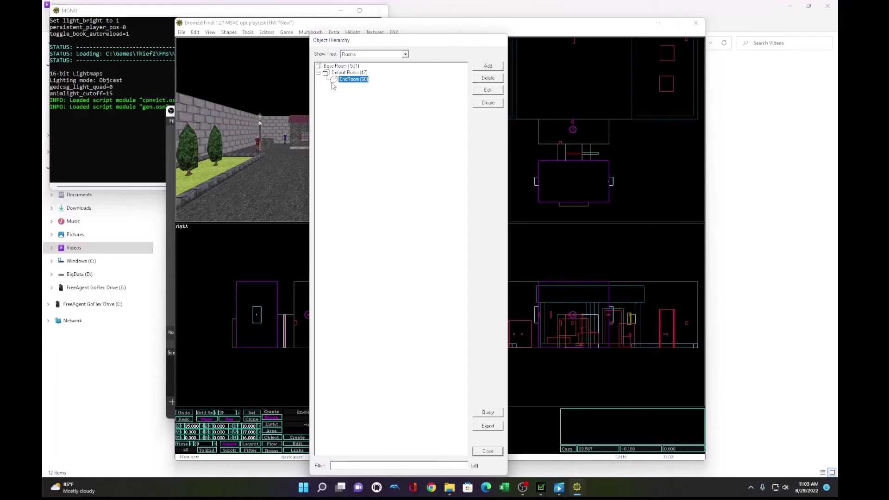
pyautogui.click(406, 54)
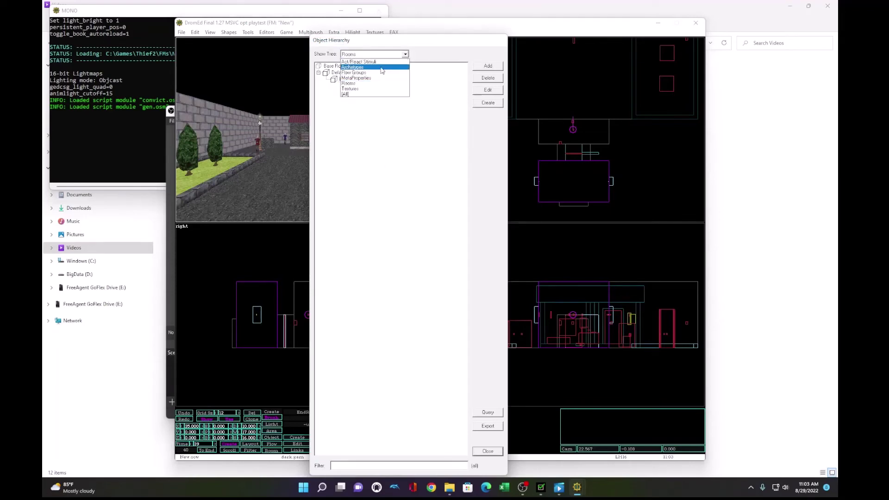
pyautogui.click(352, 94)
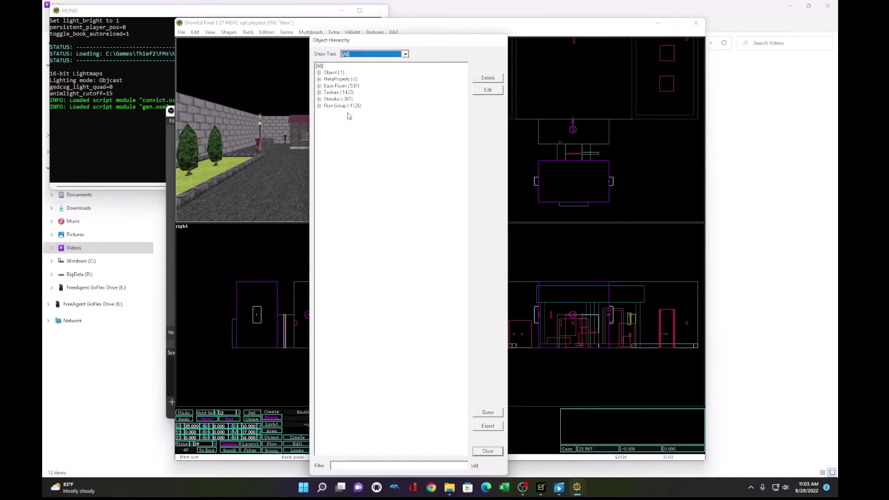
# Look up the ID of the Human archetype under physical, Creature, Animal, and close the Object Hierarchy.
pyautogui.click(319, 73)
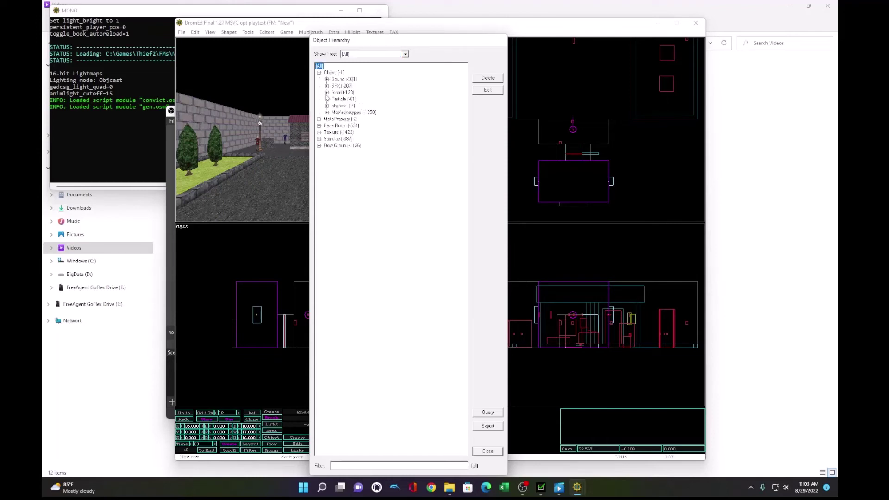
pyautogui.click(327, 93)
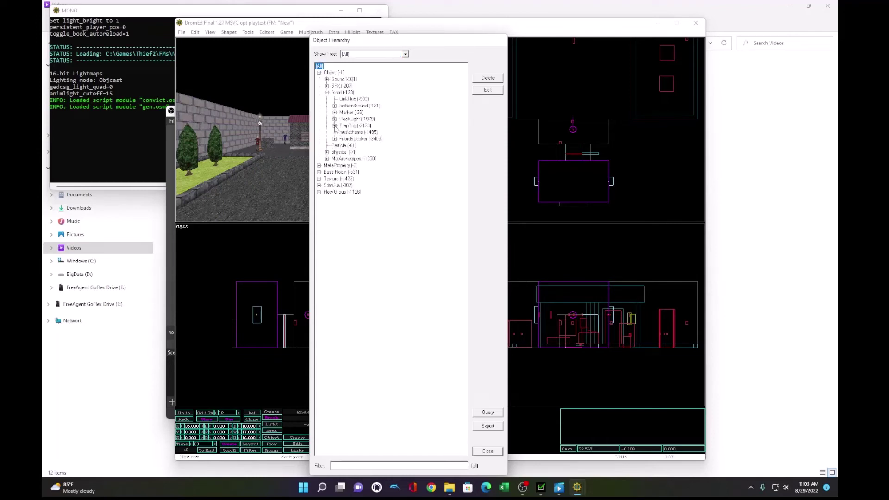
pyautogui.click(326, 153)
pyautogui.click(334, 159)
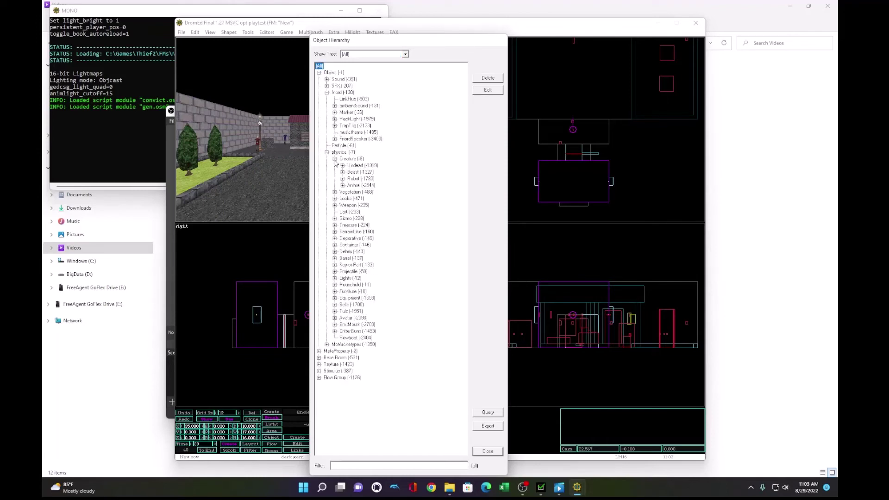
pyautogui.click(343, 186)
pyautogui.click(351, 192)
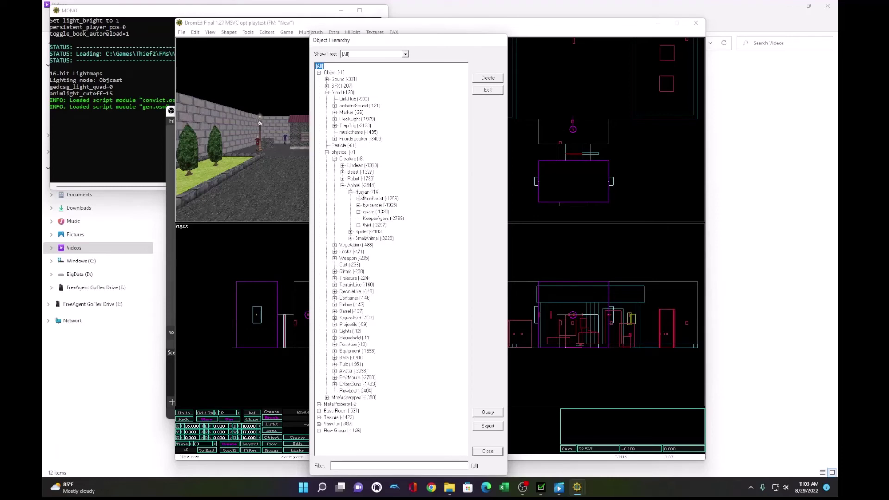
pyautogui.click(363, 192)
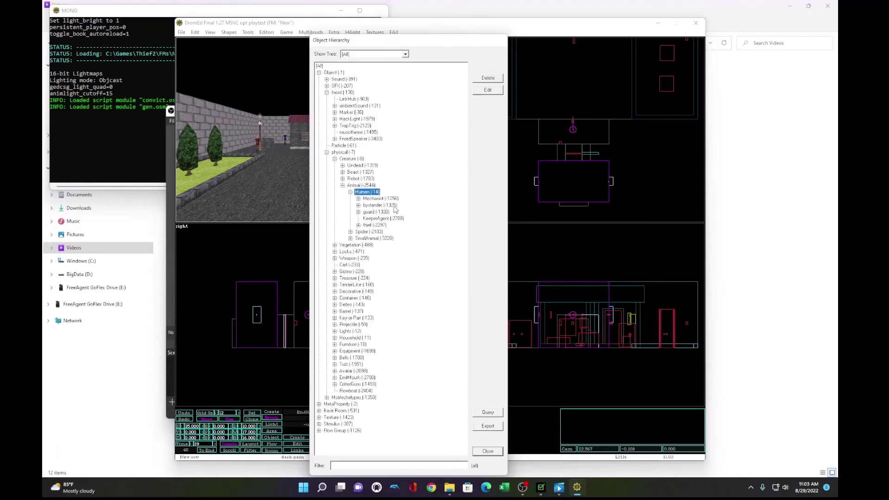
pyautogui.click(487, 451)
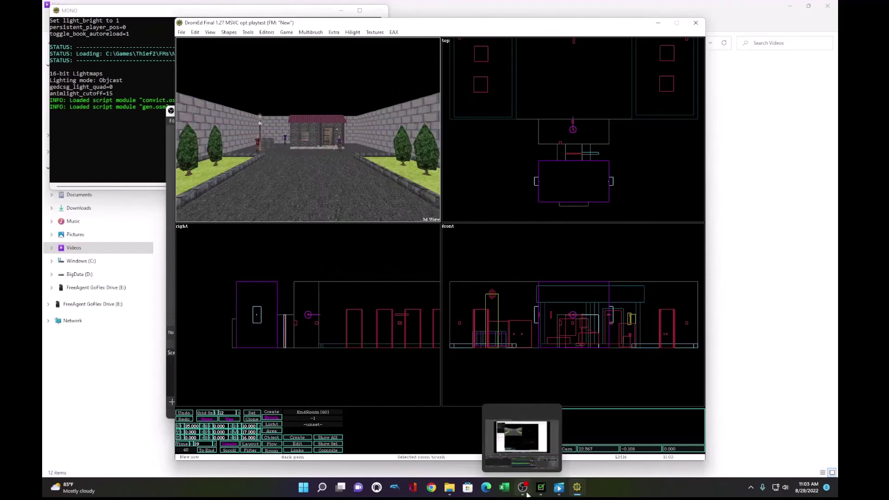
# Switch to GoalMaster, set the creature ID of the "Don't kill" goal to -14, mark it Reverse and add it to the list.
pyautogui.click(541, 487)
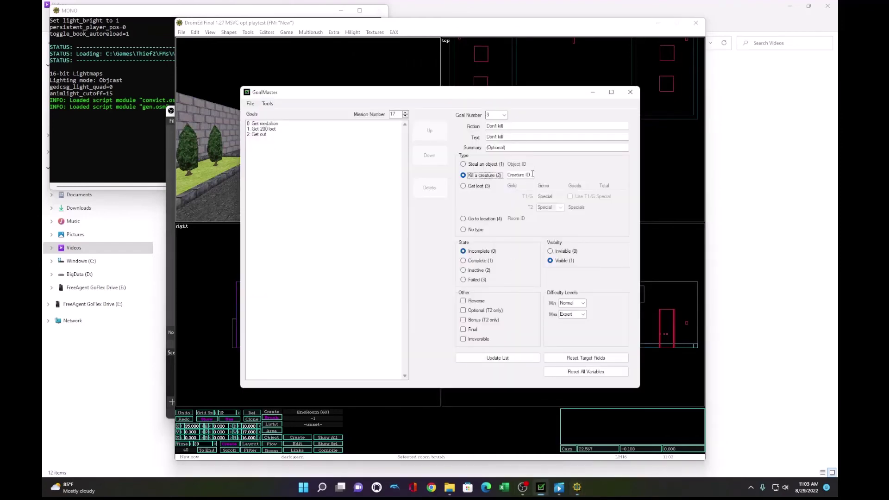
pyautogui.moveTo(532, 174); pyautogui.dragTo(460, 172)
pyautogui.write('-14')
pyautogui.click(461, 301)
pyautogui.click(498, 358)
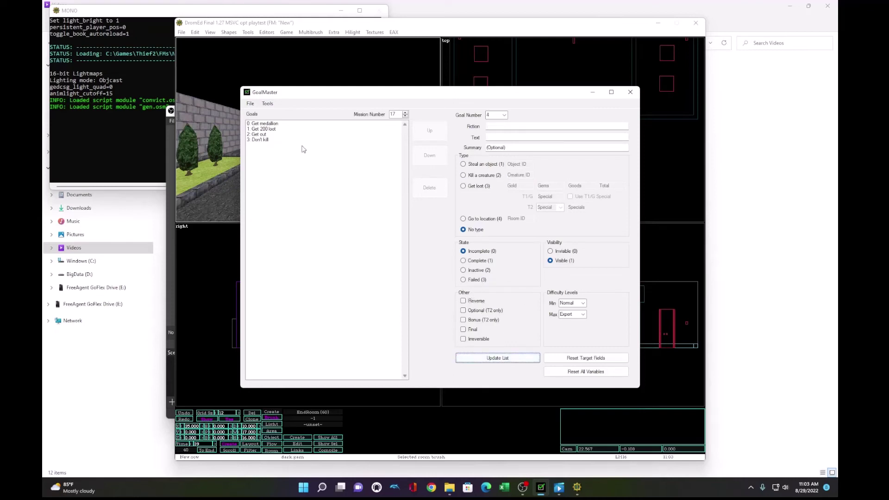
# Save the goal list as "goal" in the folder C:\Games\Thief2\FMs\New.
pyautogui.click(250, 106)
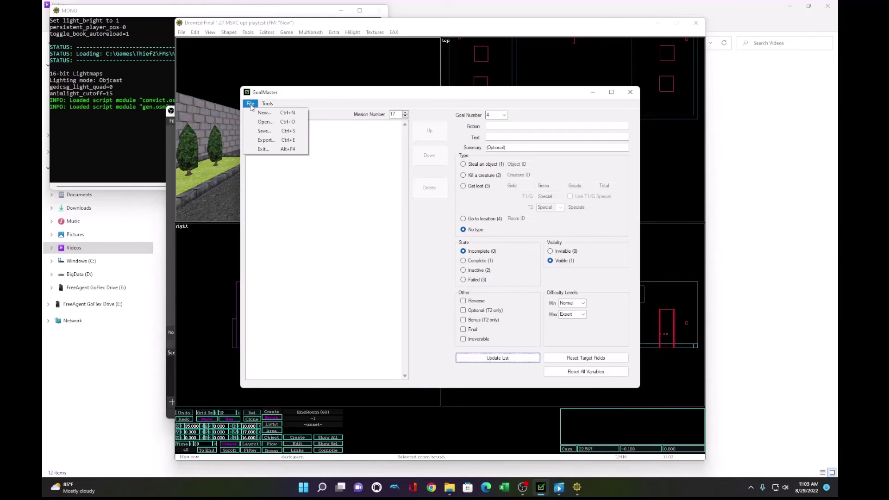
pyautogui.click(257, 132)
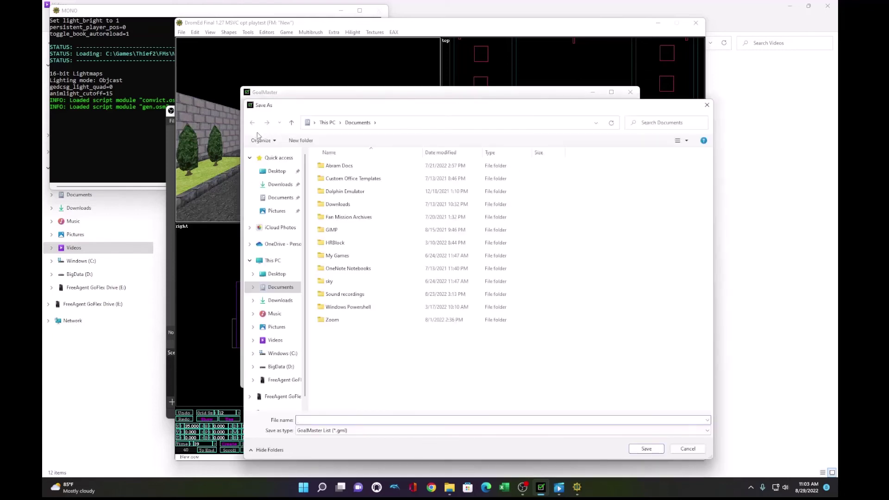
pyautogui.click(280, 354)
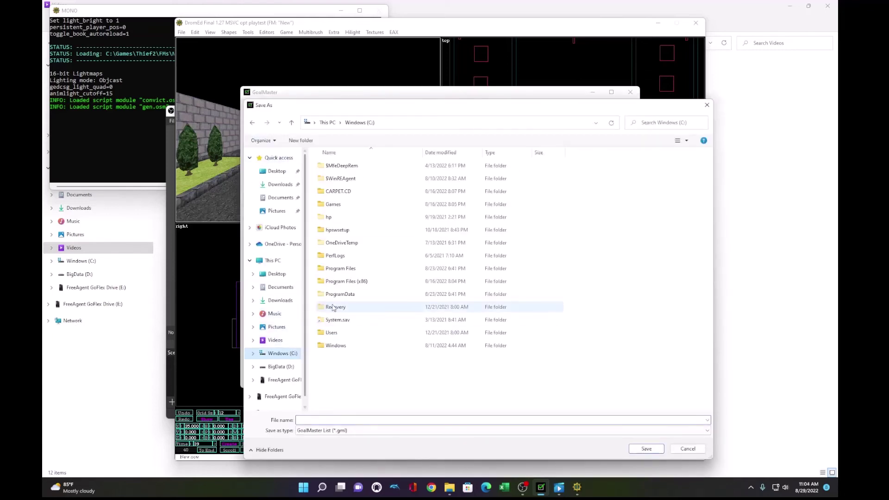
pyautogui.doubleClick(333, 204)
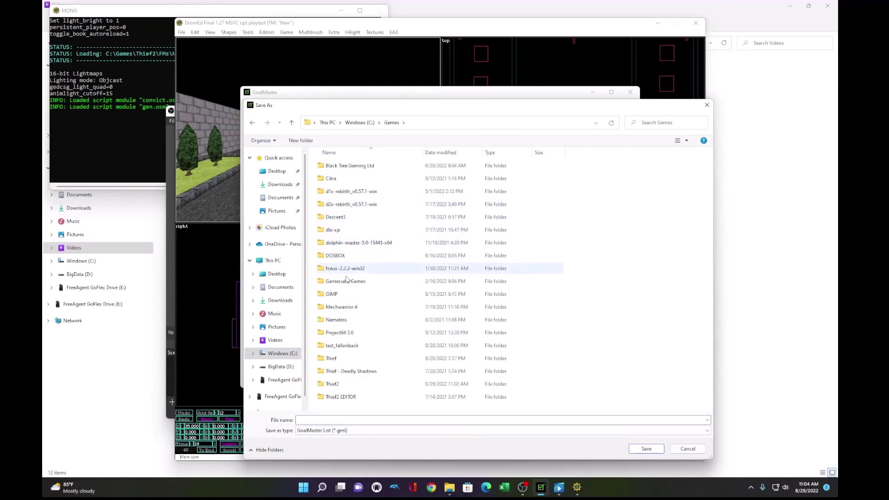
pyautogui.doubleClick(356, 386)
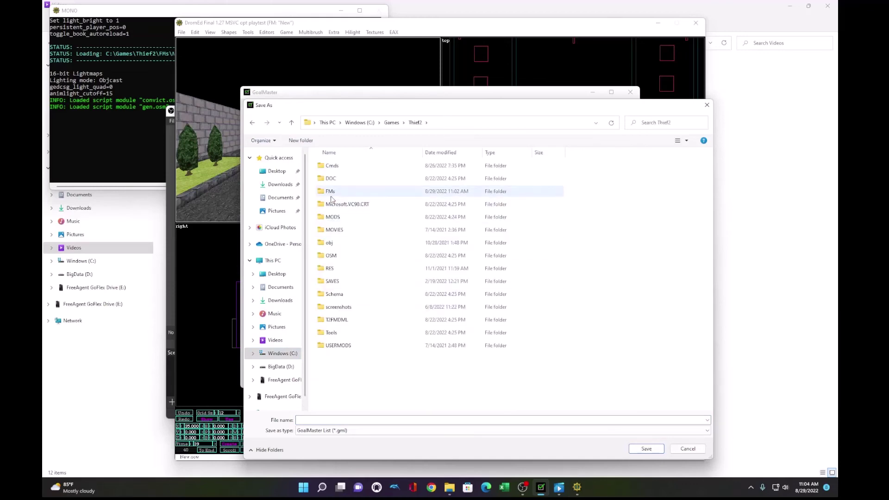
pyautogui.doubleClick(331, 194)
pyautogui.scroll(-10, 378, 293)
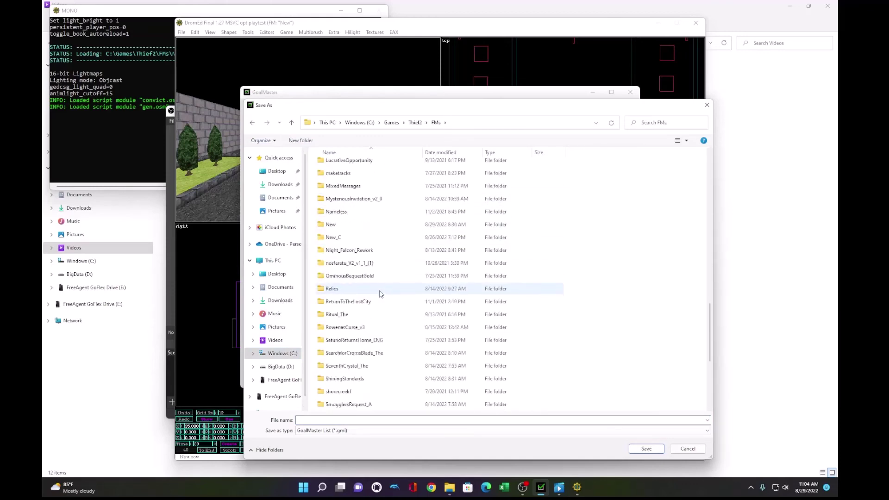
pyautogui.doubleClick(342, 225)
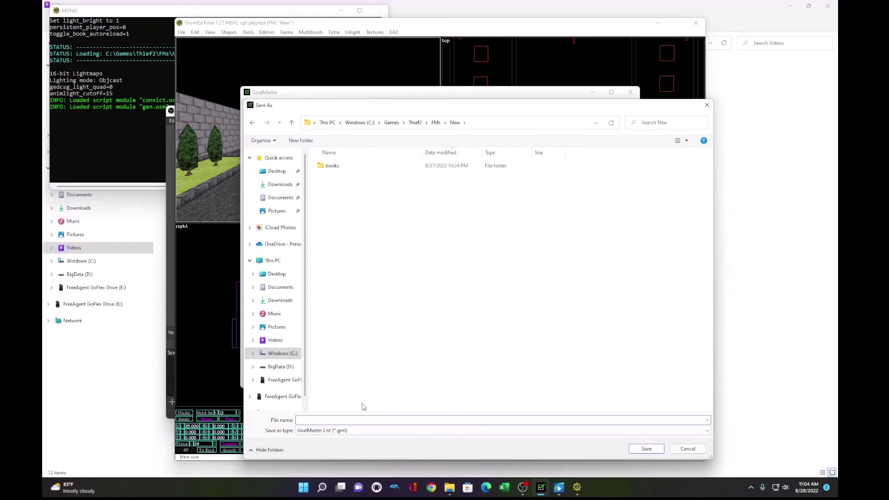
pyautogui.write('goal')
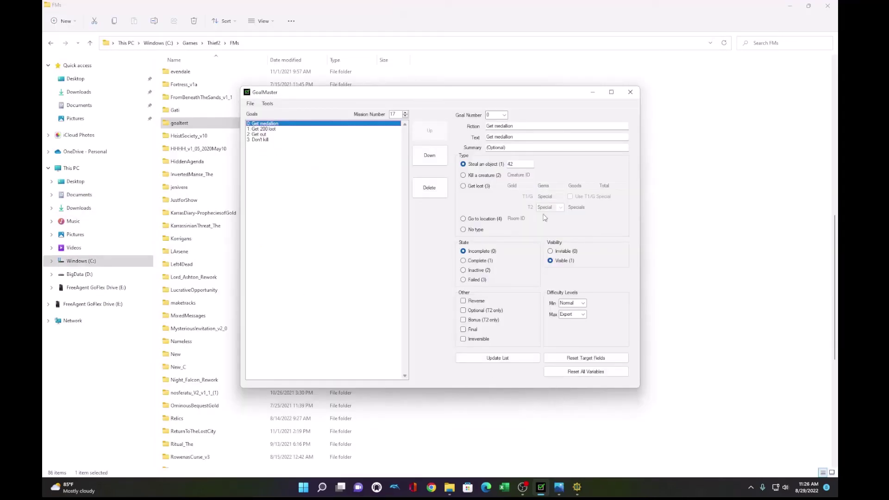
# Export the mission 17 goals as both the CMD file and goals.str.
pyautogui.click(250, 105)
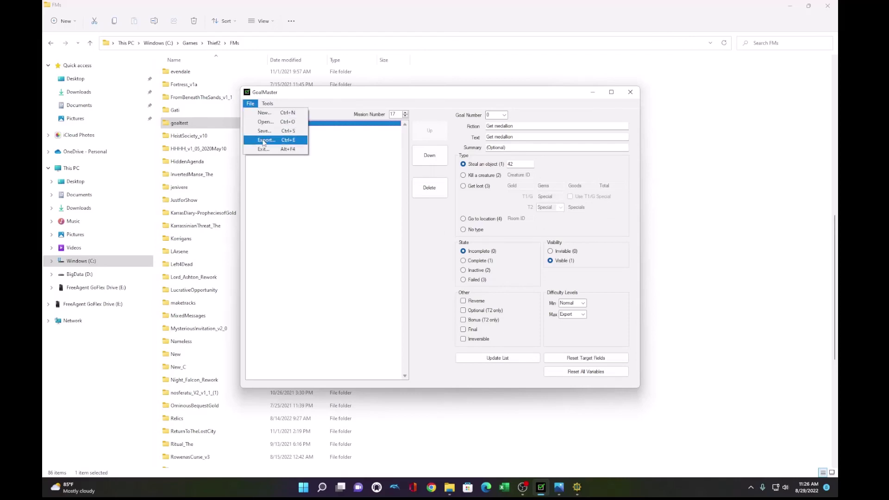
pyautogui.click(263, 142)
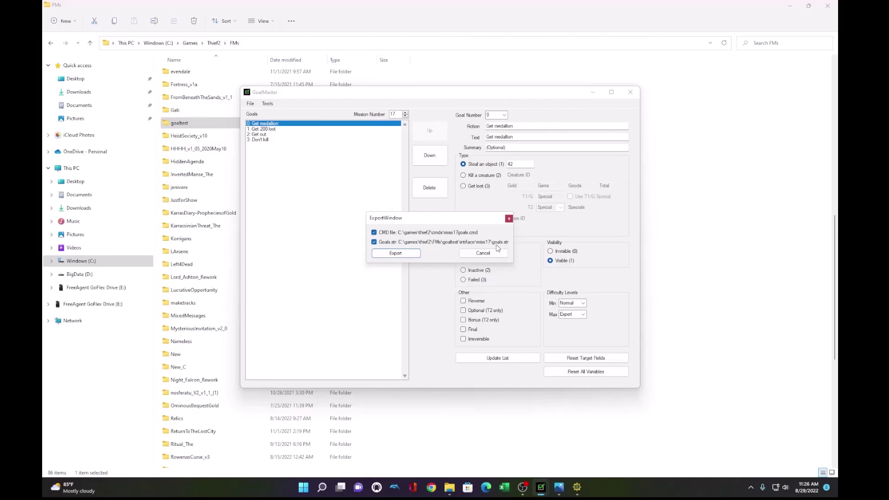
pyautogui.click(396, 253)
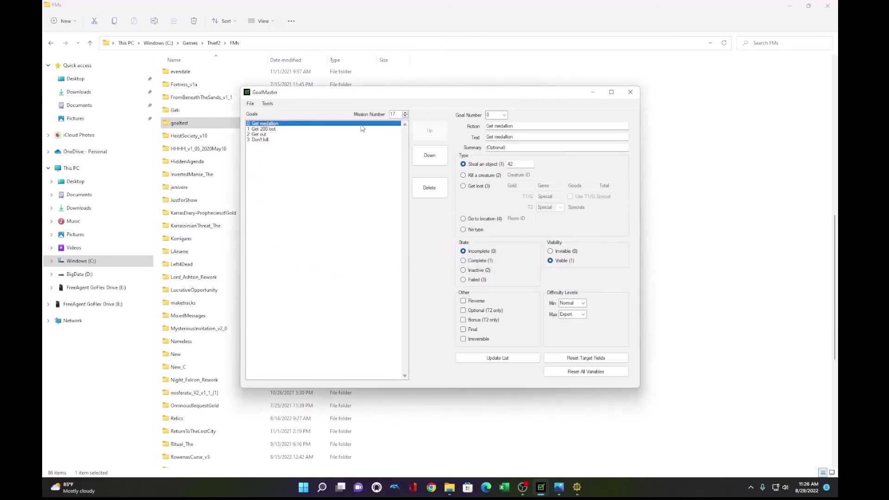
# In File Explorer, copy the intrface folder from FMs\goaltest into FMs\New and resolve the goals.str file conflict.
pyautogui.click(593, 92)
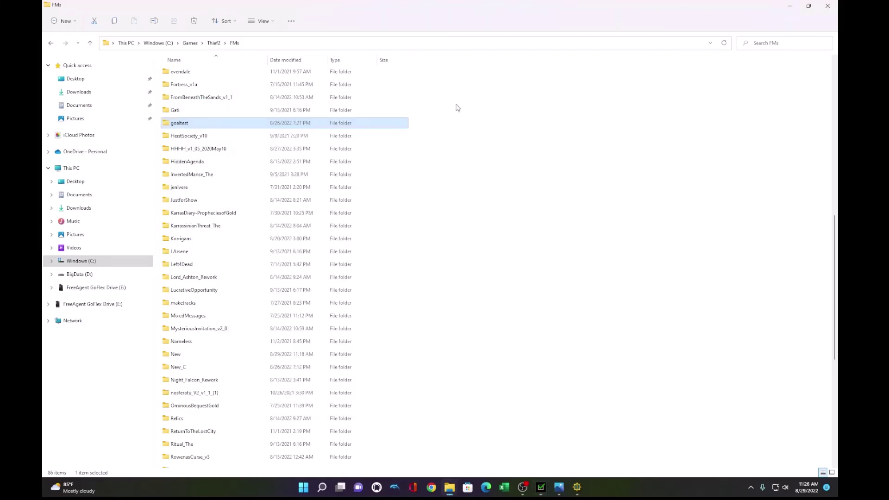
pyautogui.doubleClick(207, 127)
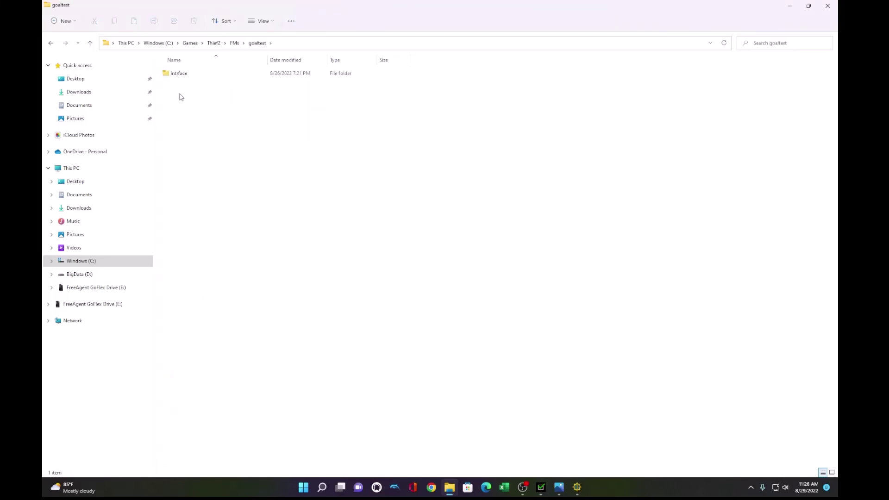
pyautogui.rightClick(180, 73)
pyautogui.click(208, 81)
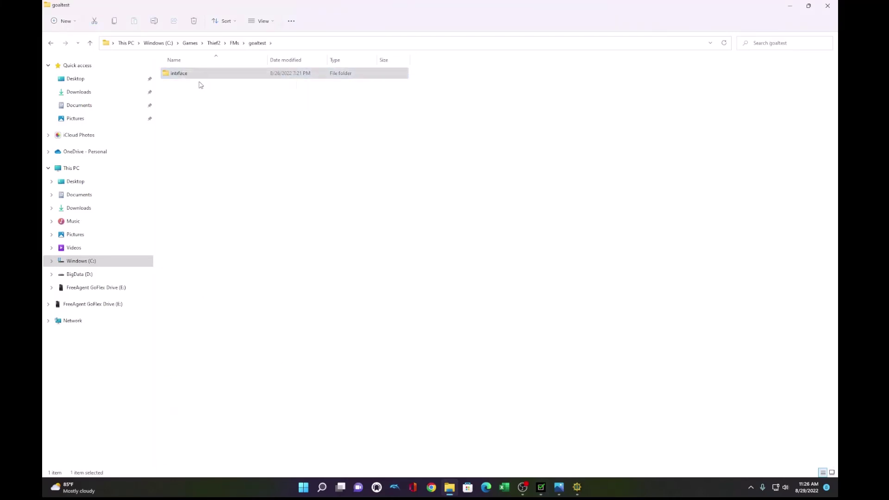
pyautogui.click(52, 45)
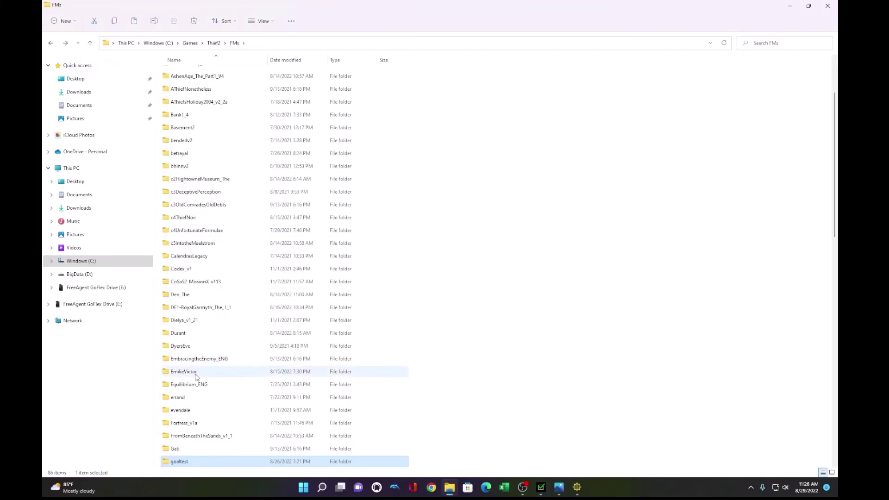
pyautogui.scroll(-10, 195, 378)
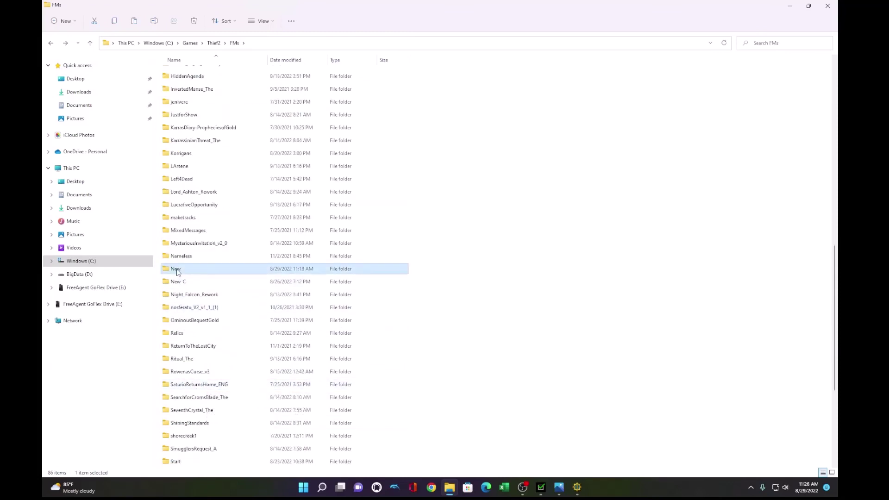
pyautogui.doubleClick(199, 266)
pyautogui.rightClick(207, 234)
pyautogui.click(216, 240)
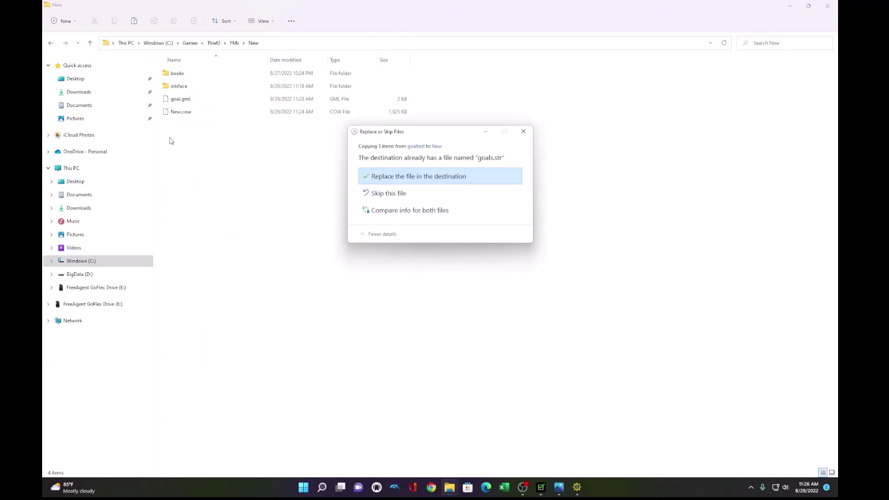
pyautogui.click(415, 190)
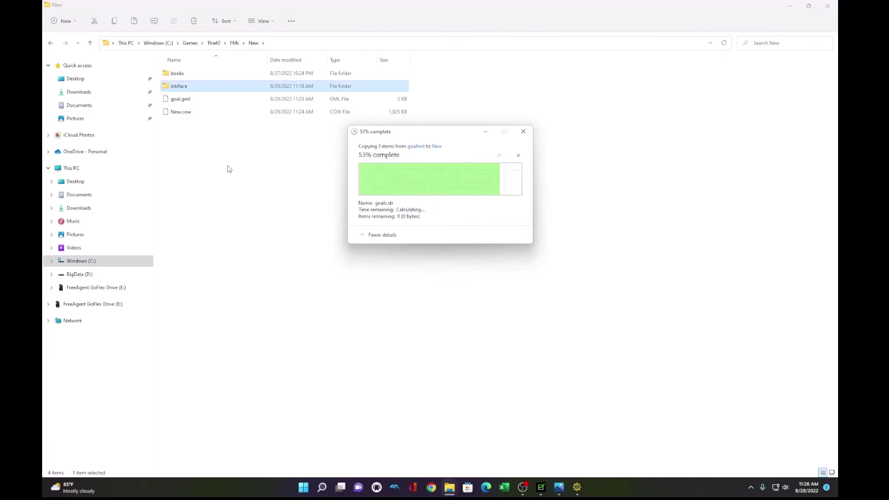
# Check the miss17 folder inside New's intrface folder, and open the Cmds folder of Thief2.
pyautogui.doubleClick(167, 85)
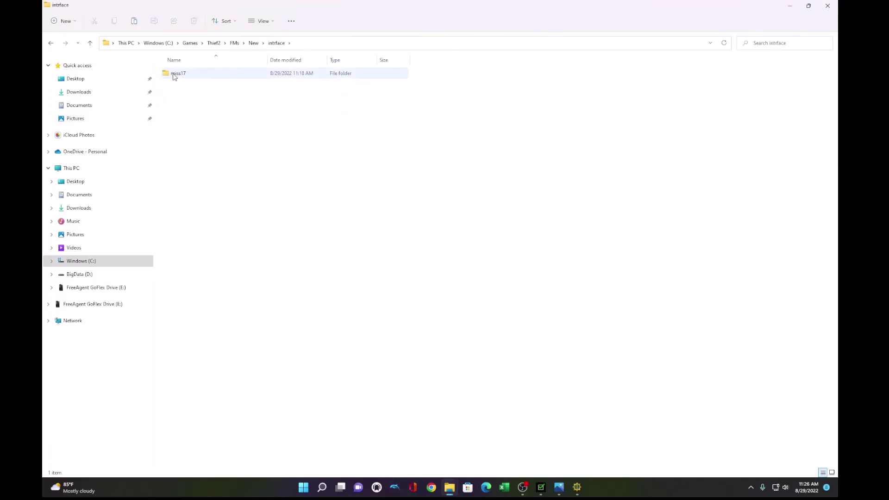
pyautogui.doubleClick(174, 74)
pyautogui.click(51, 43)
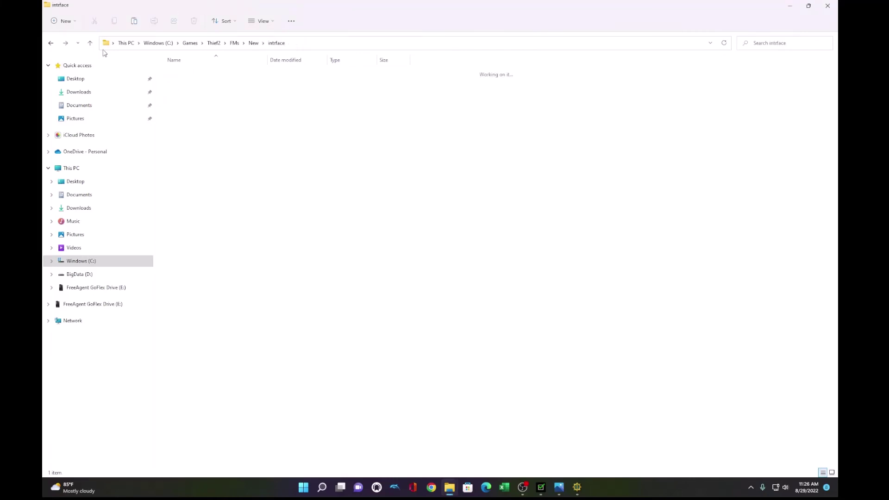
pyautogui.click(51, 43)
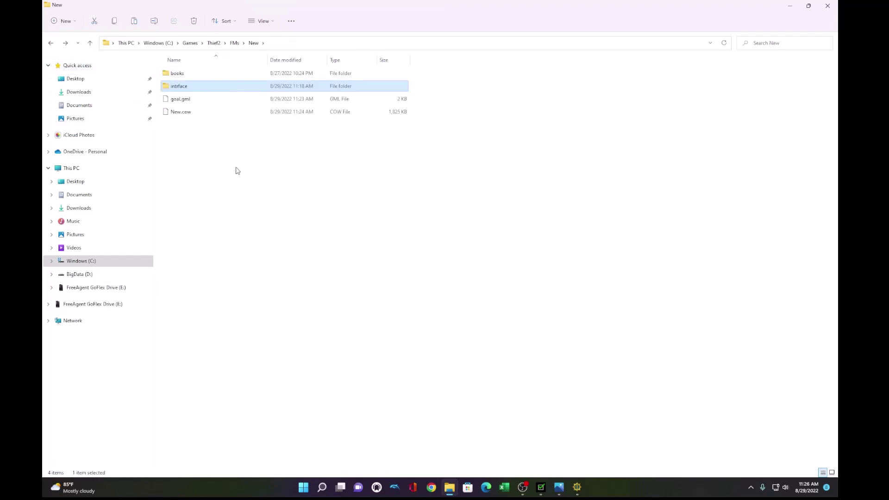
pyautogui.click(214, 43)
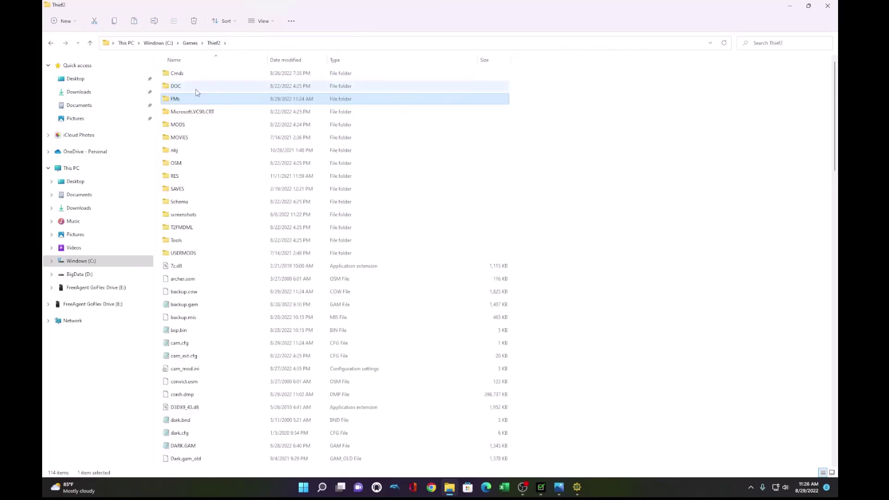
pyautogui.doubleClick(196, 88)
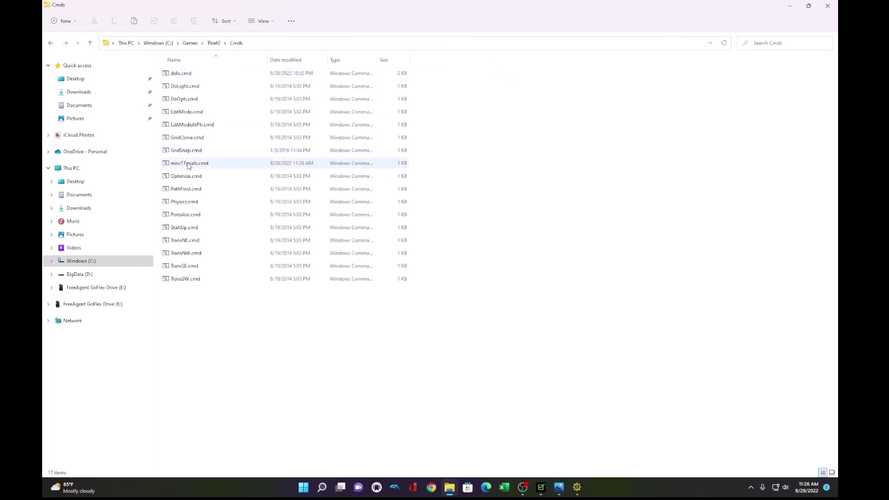
# Check that miss17goals.cmd is in the Cmds folder, and in DromEd run the command file .\cmds\miss17goals.cmd.
pyautogui.click(189, 165)
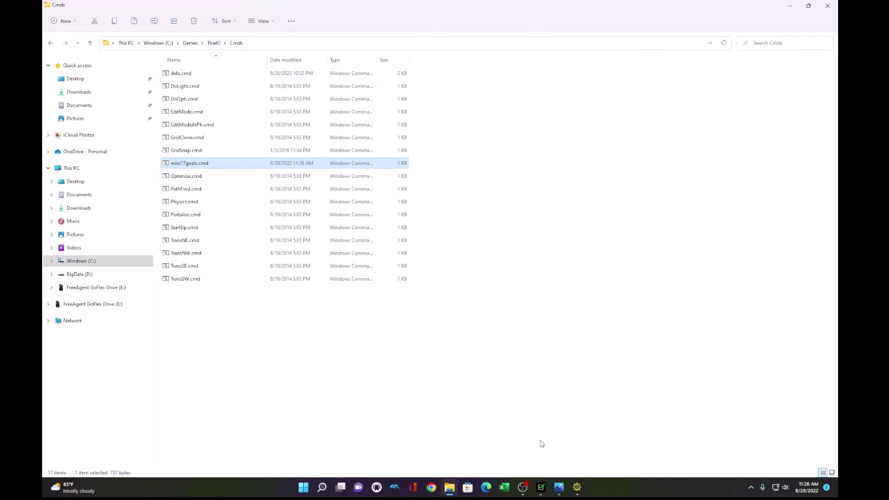
pyautogui.click(541, 487)
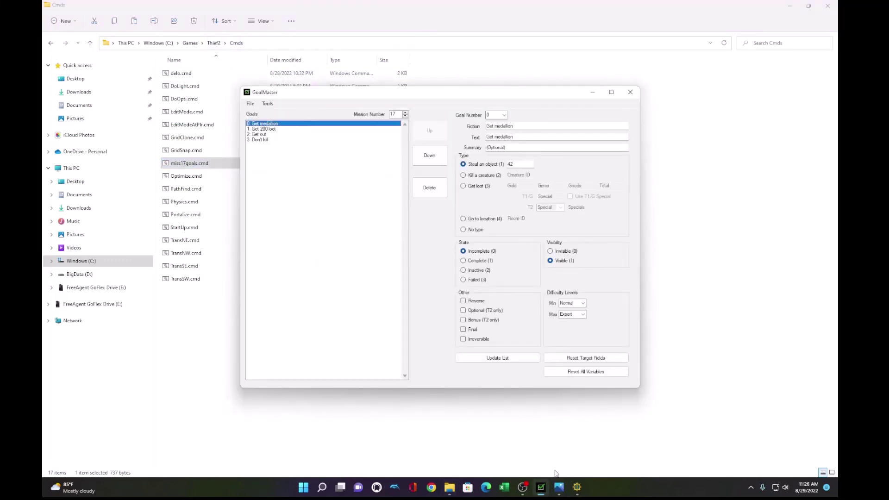
pyautogui.moveTo(577, 488)
pyautogui.click(599, 452)
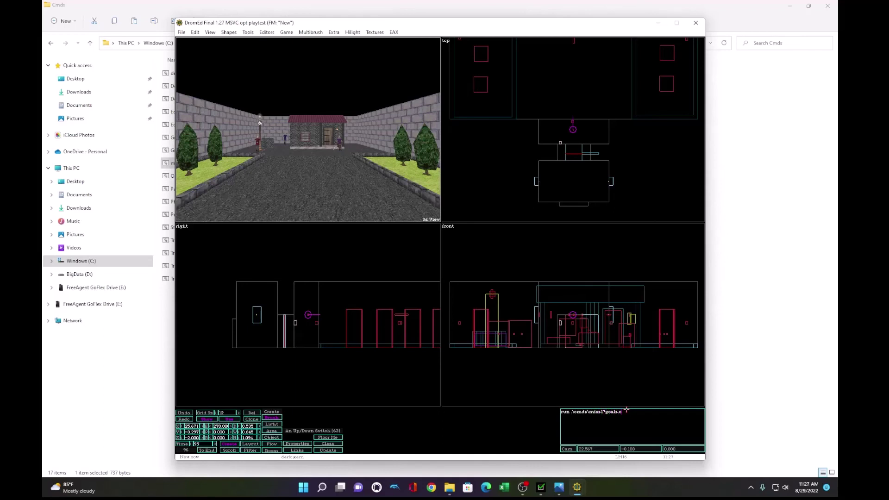
pyautogui.write('md')
pyautogui.press('Return')
# Check the goal variables in the mission's quest data, and close the list.
pyautogui.click(266, 32)
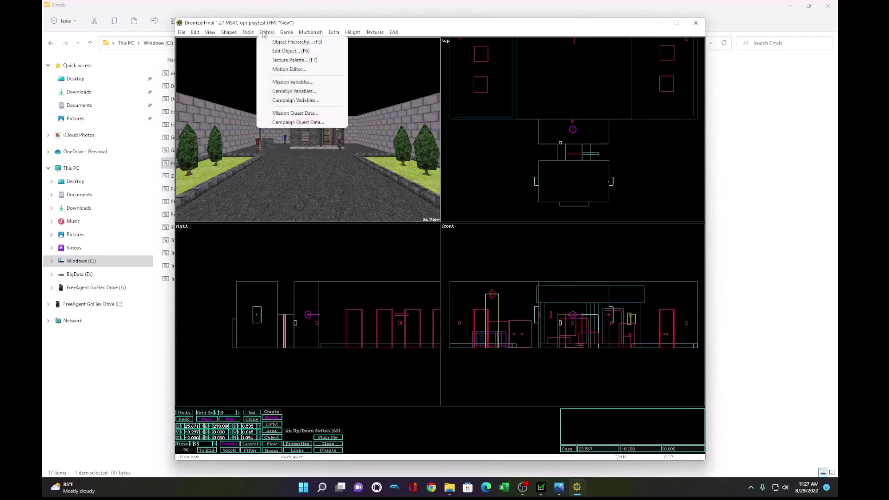
pyautogui.click(285, 114)
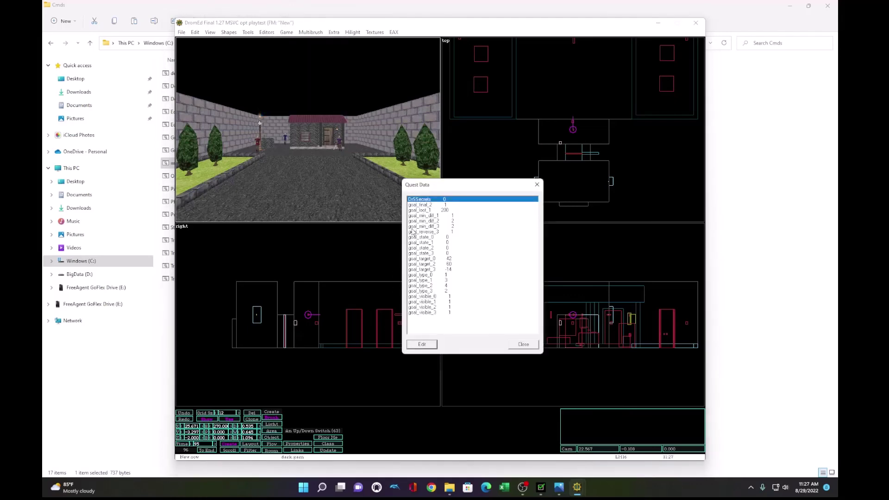
pyautogui.click(523, 343)
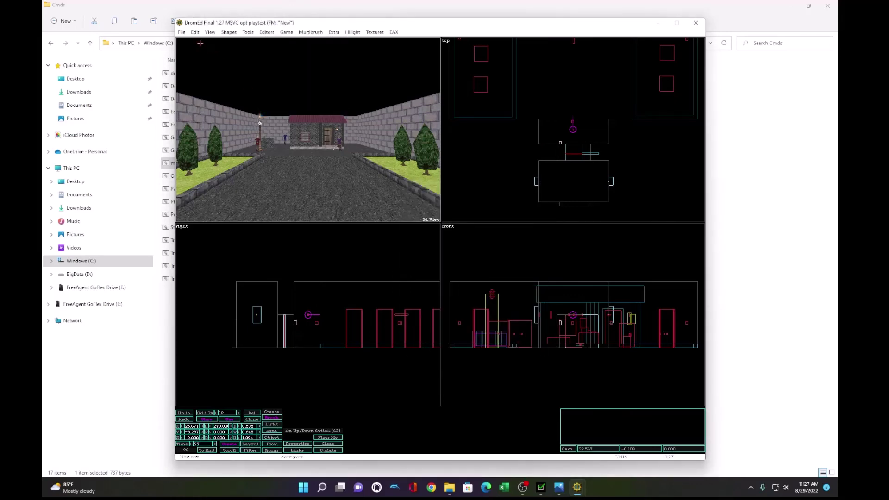
# Save the mission as a COW file over the existing file.
pyautogui.click(182, 32)
pyautogui.click(195, 70)
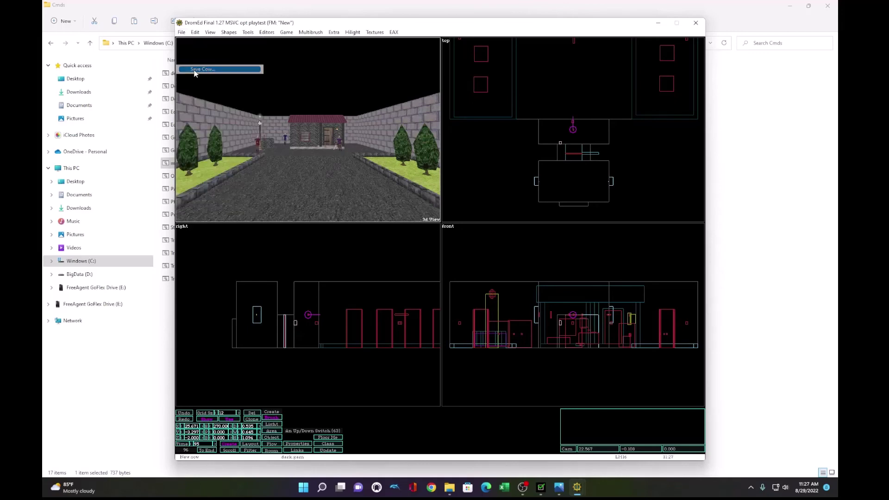
pyautogui.doubleClick(264, 104)
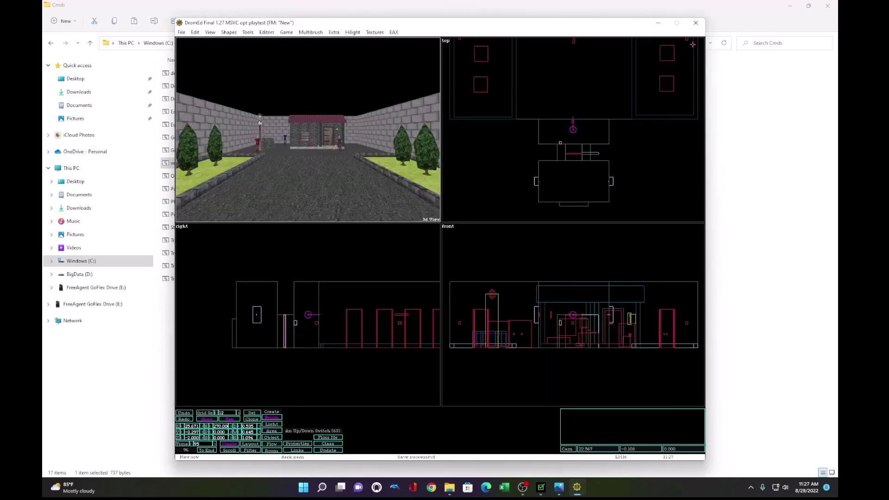
# Close DromEd and relaunch the DromEd - Thief 2 app.
pyautogui.click(695, 23)
pyautogui.click(311, 486)
pyautogui.write('dr')
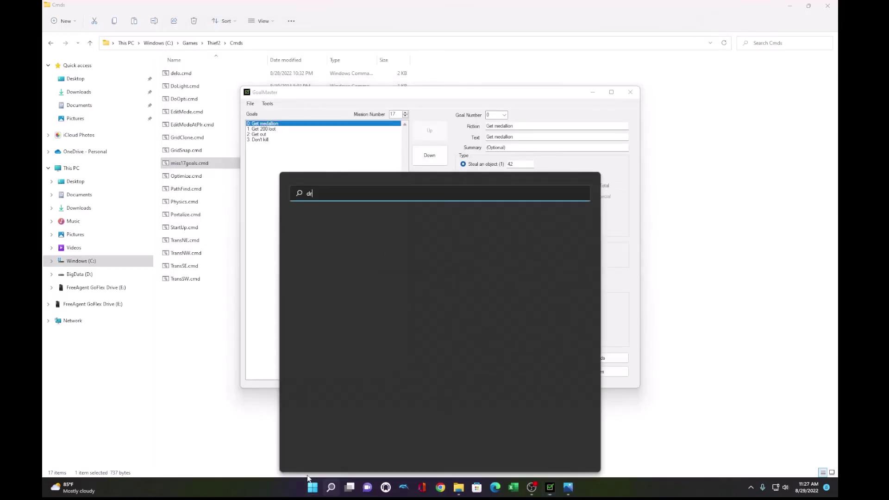
pyautogui.write('m')
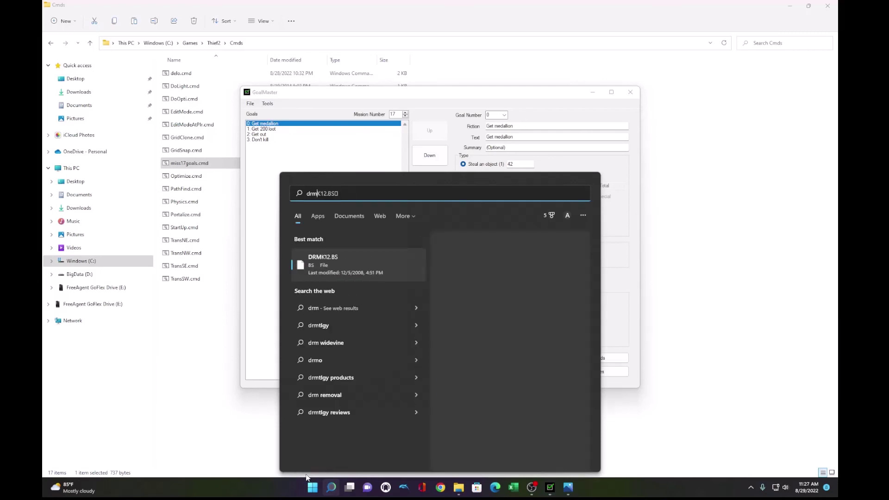
pyautogui.press('BackSpace')
pyautogui.write('omed')
pyautogui.press('Down')
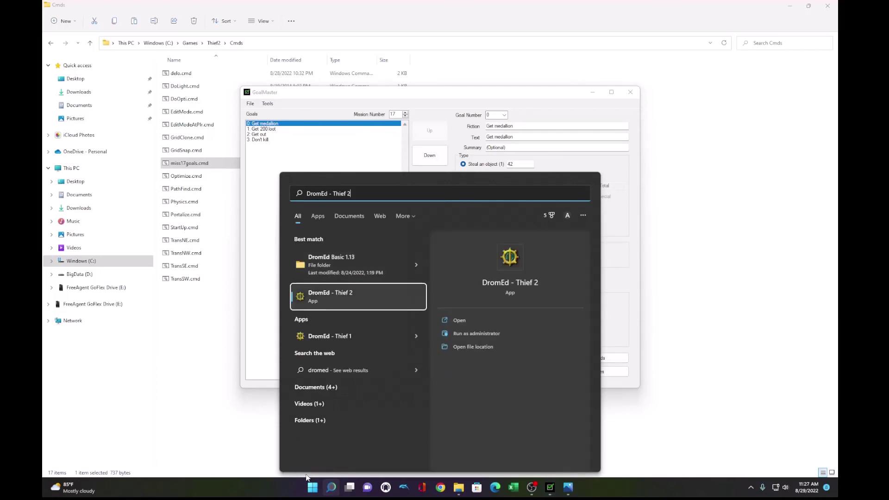
pyautogui.press('Return')
# Load the fan mission New and open its saved mission file.
pyautogui.doubleClick(143, 257)
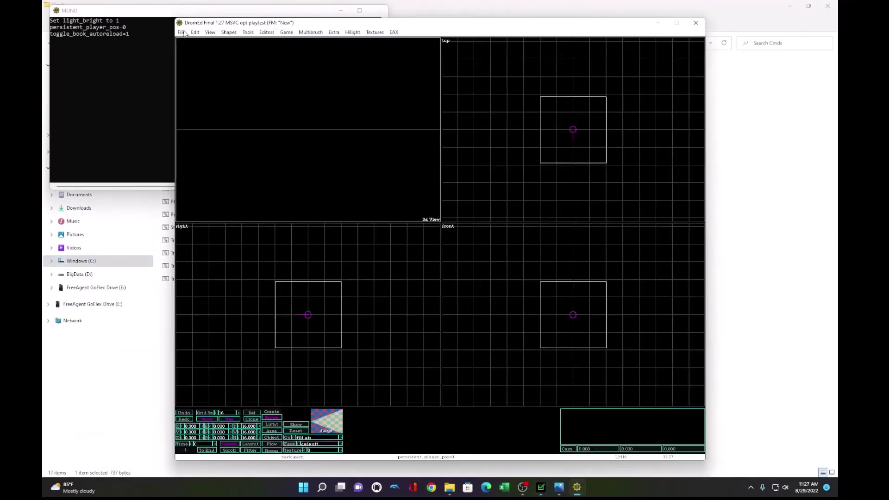
pyautogui.click(181, 32)
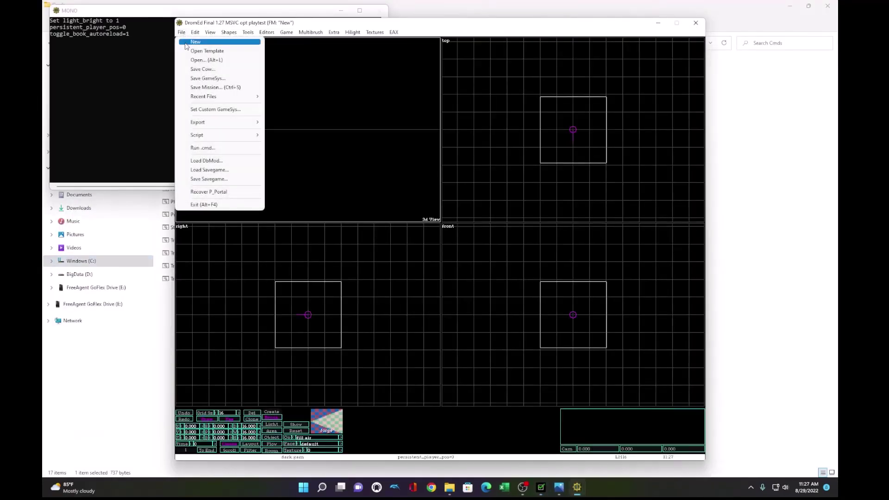
pyautogui.click(193, 57)
pyautogui.doubleClick(266, 104)
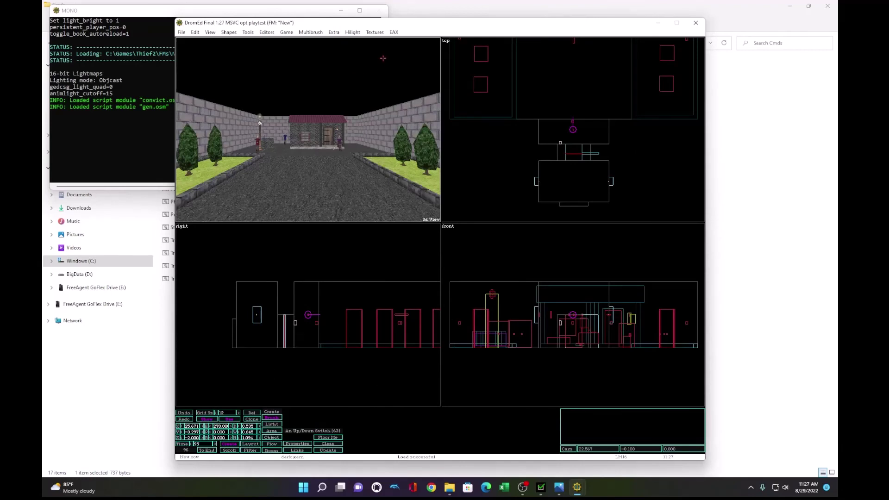
# Enter game mode and check the mission objectives on the default difficulty.
pyautogui.hotkey('alt', 'g')
pyautogui.press('o')
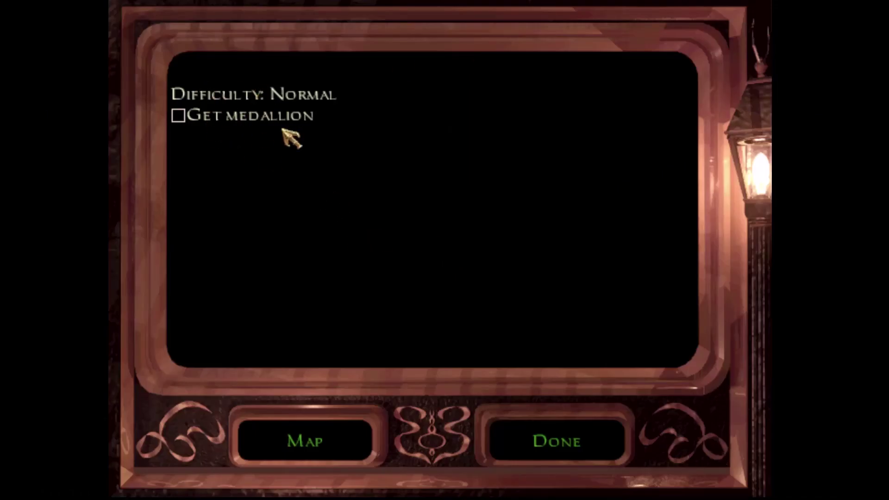
pyautogui.click(516, 426)
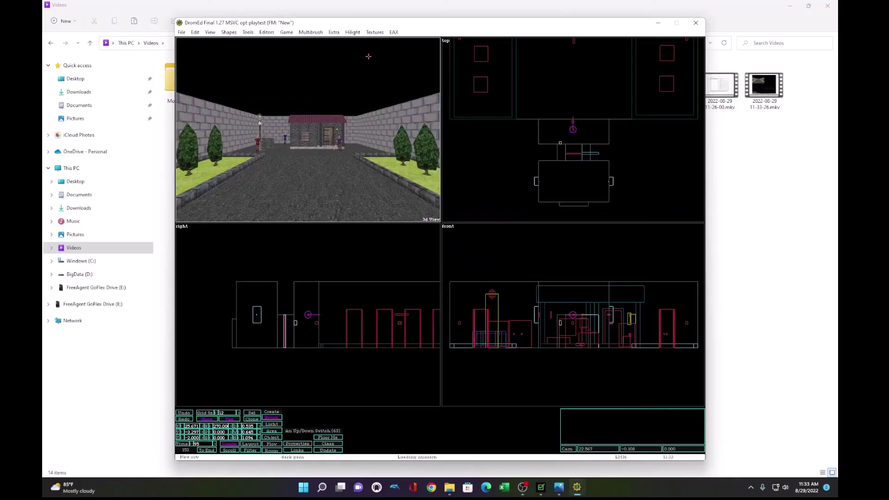
# Set the game difficulty to Hard, check the objectives in game mode, and return to the editor.
pyautogui.click(284, 35)
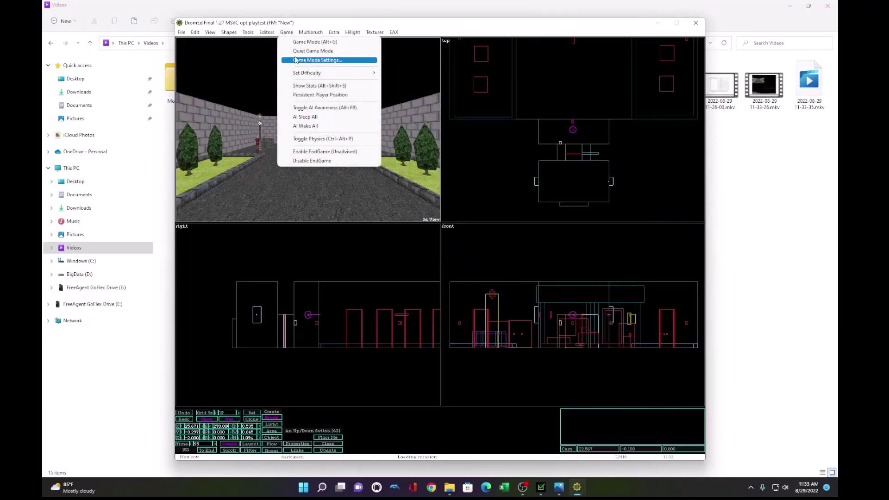
pyautogui.moveTo(299, 72)
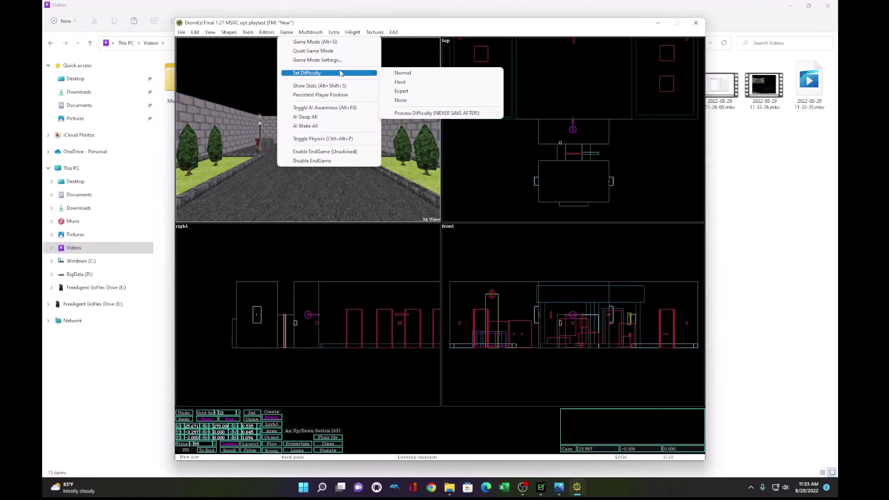
pyautogui.click(415, 79)
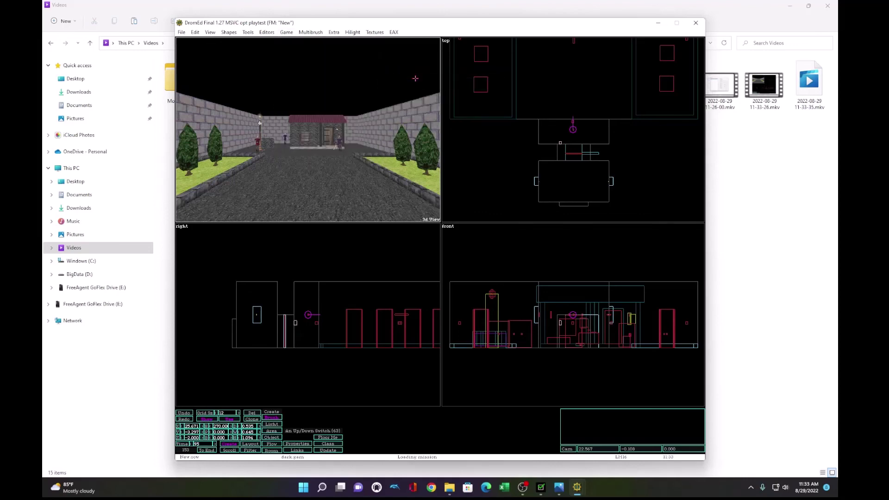
pyautogui.hotkey('alt', 'g')
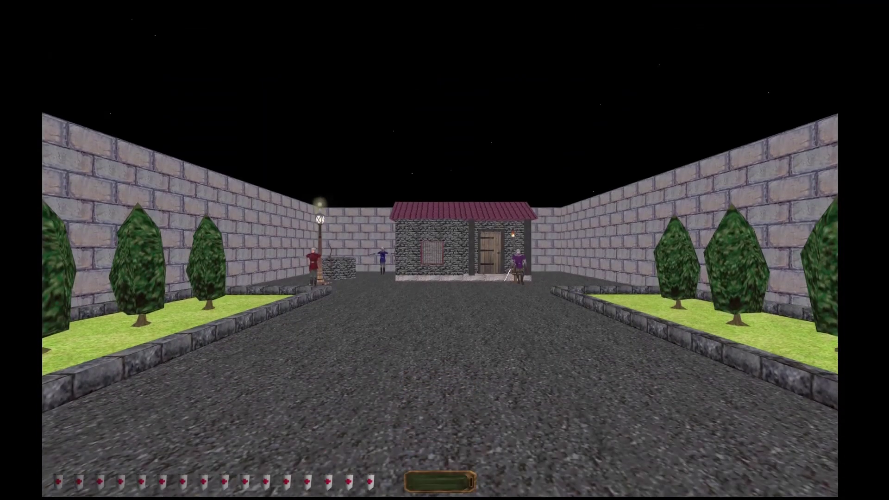
pyautogui.press('o')
pyautogui.press('Escape')
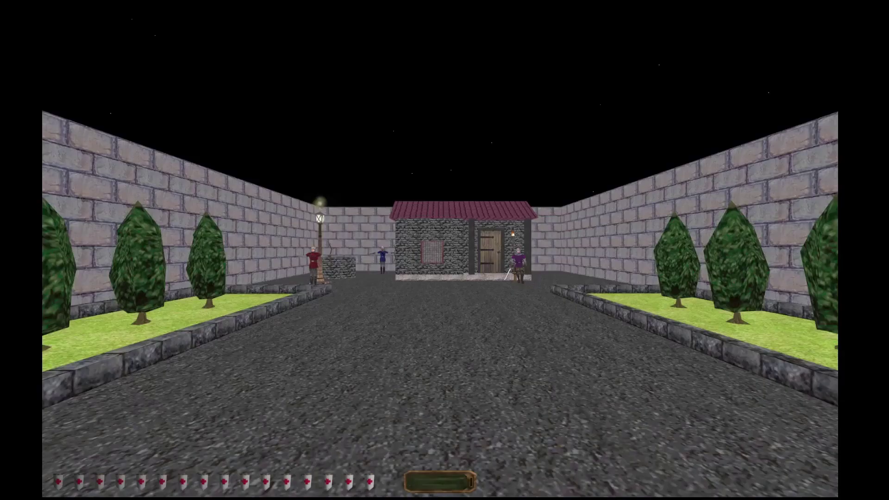
pyautogui.hotkey('alt', 'e')
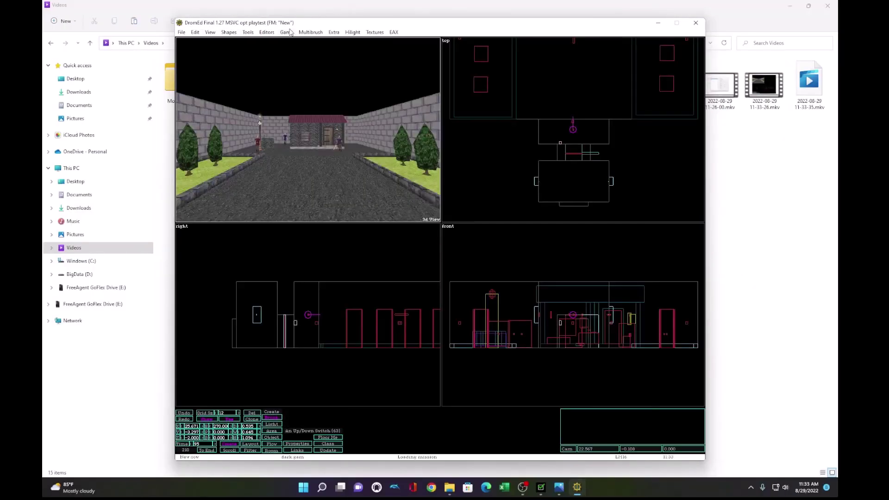
# Set the game difficulty to Expert and check the objectives list in game mode.
pyautogui.click(287, 32)
pyautogui.moveTo(300, 72)
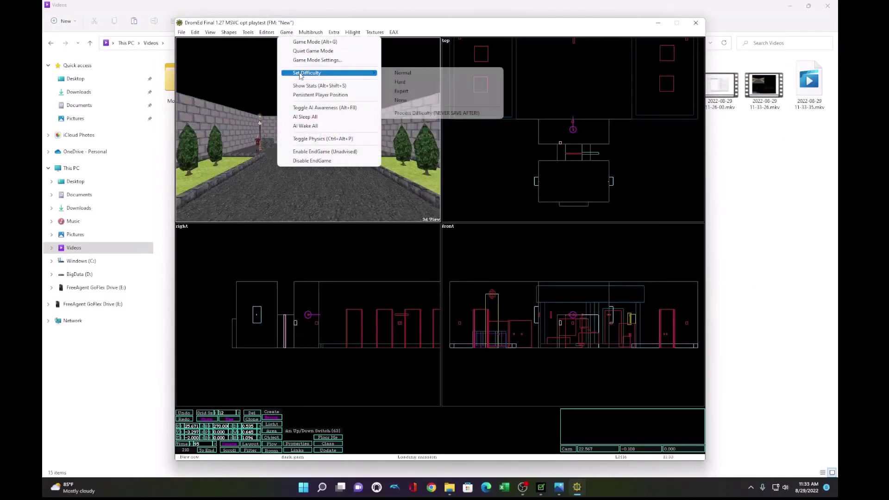
pyautogui.click(417, 93)
pyautogui.hotkey('alt', 'g')
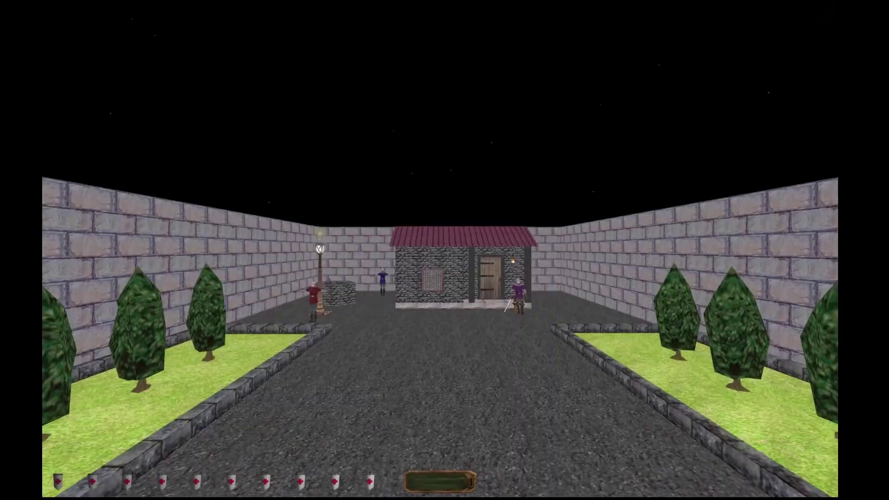
pyautogui.press('o')
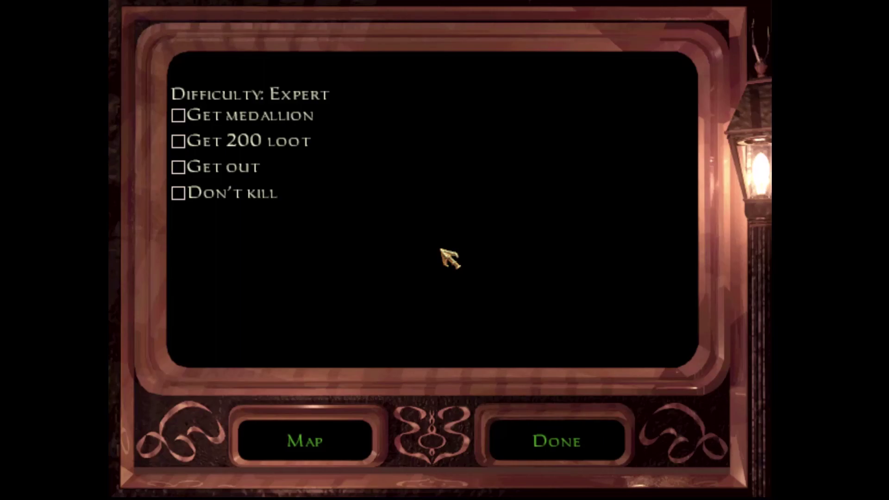
pyautogui.click(523, 423)
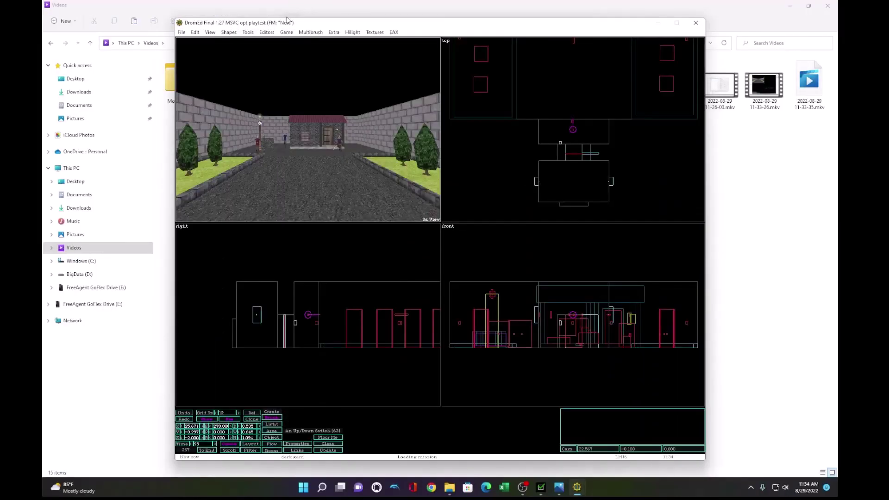
# Set the game difficulty to None.
pyautogui.click(284, 33)
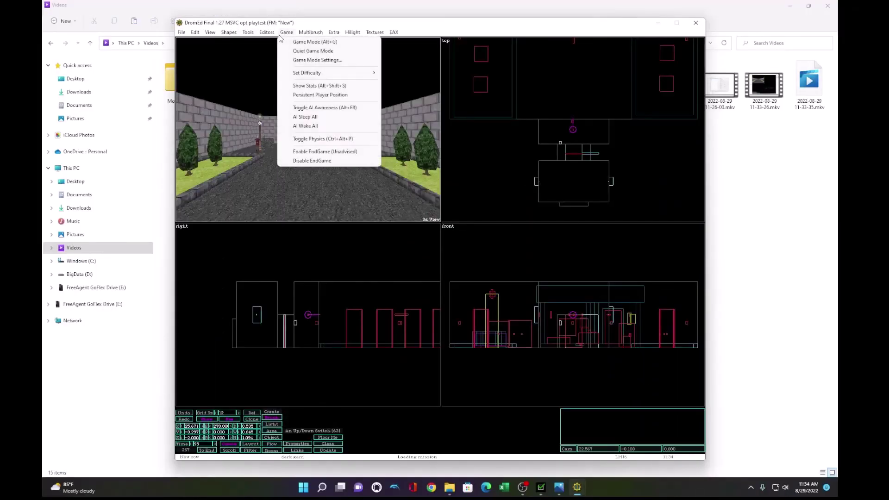
pyautogui.moveTo(307, 73)
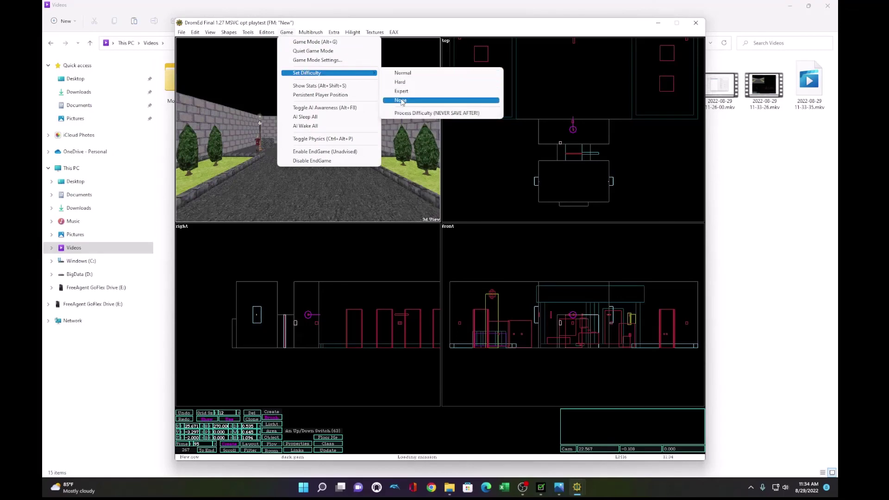
pyautogui.click(385, 102)
# Review the mission's quest data entries for the goals, and close the list.
pyautogui.click(266, 32)
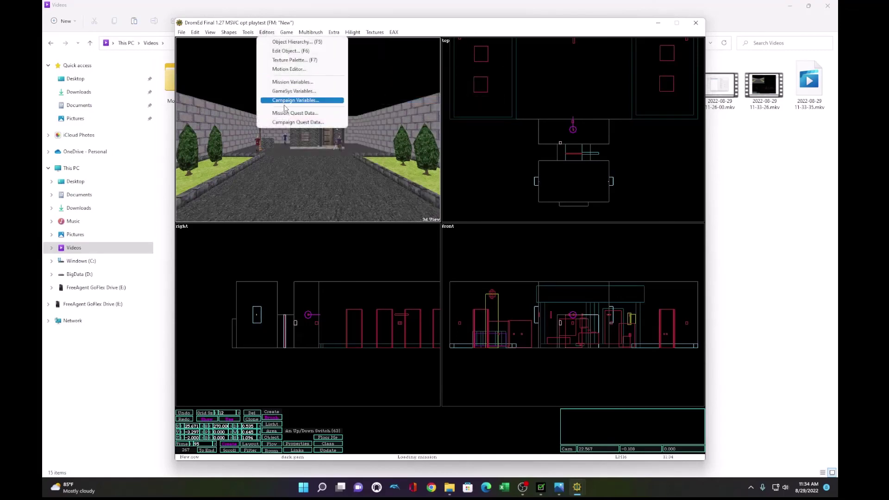
pyautogui.click(320, 121)
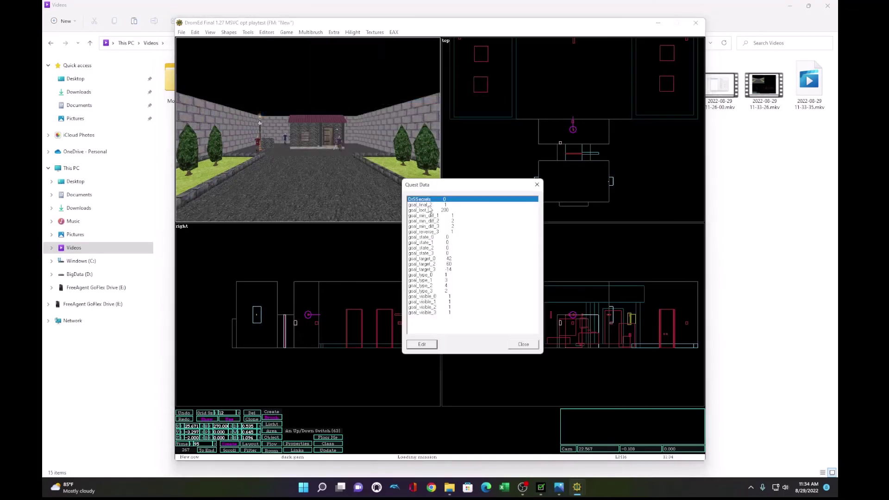
pyautogui.click(523, 345)
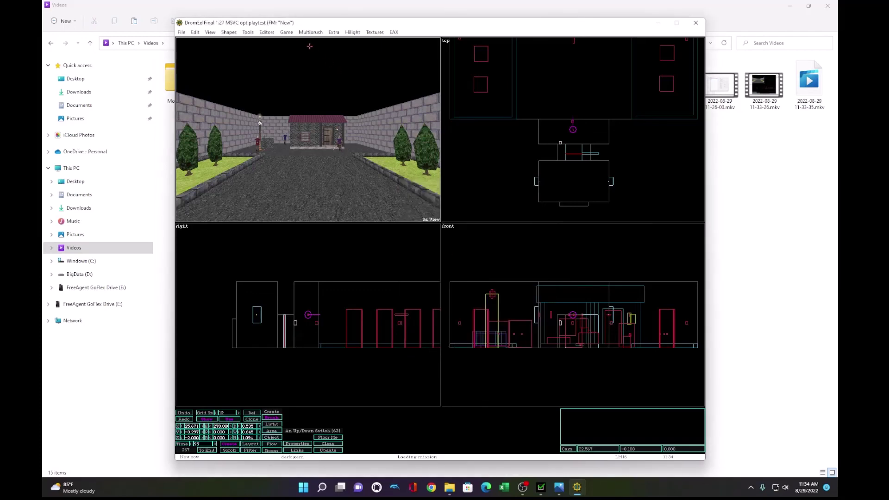
# Set the game difficulty to Expert.
pyautogui.click(291, 32)
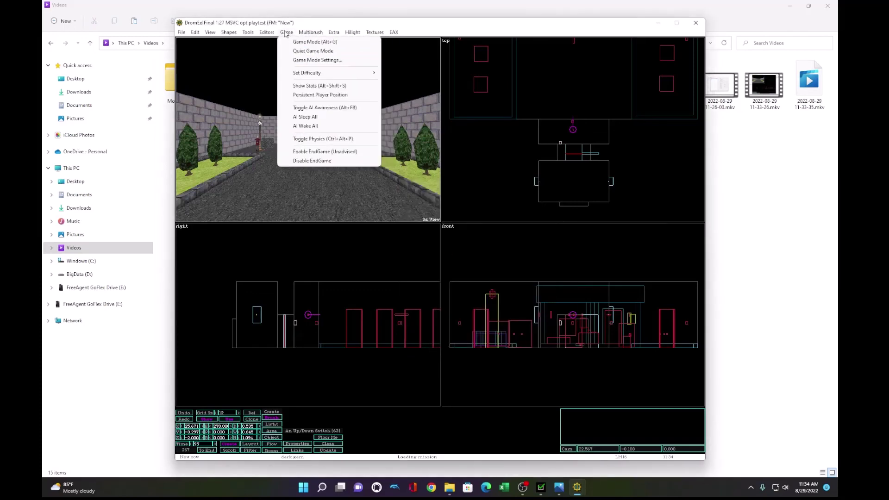
pyautogui.moveTo(295, 77)
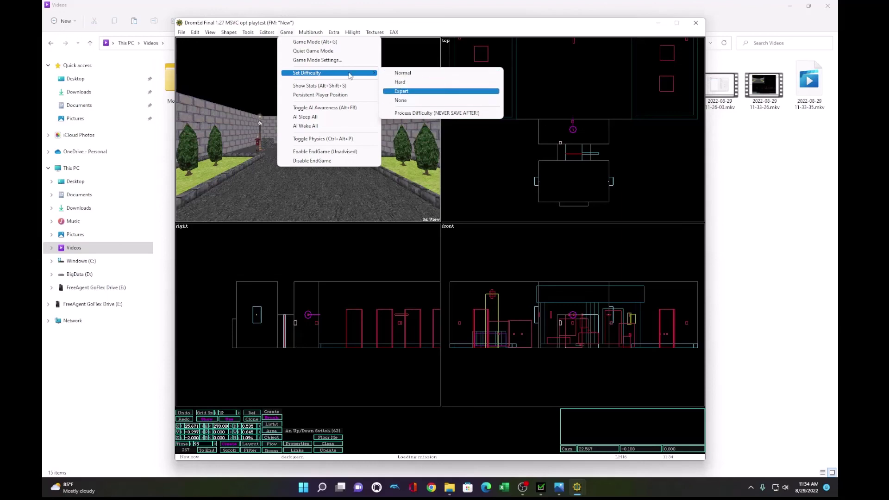
pyautogui.click(401, 91)
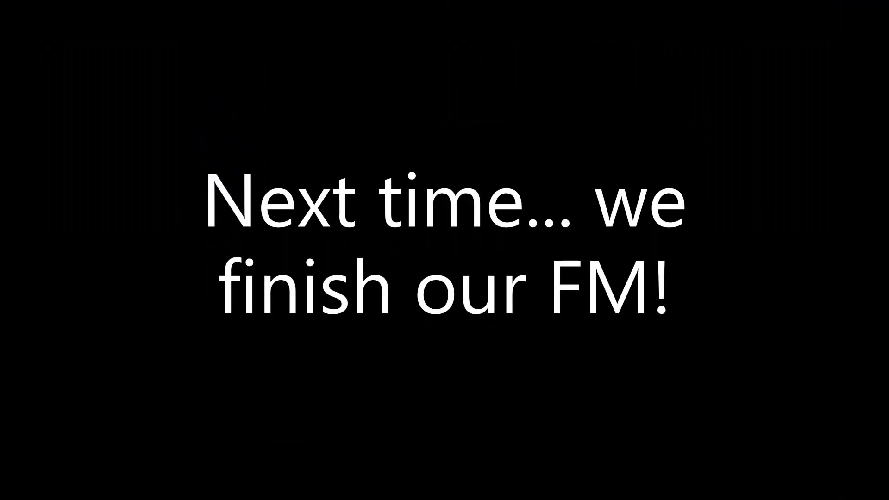